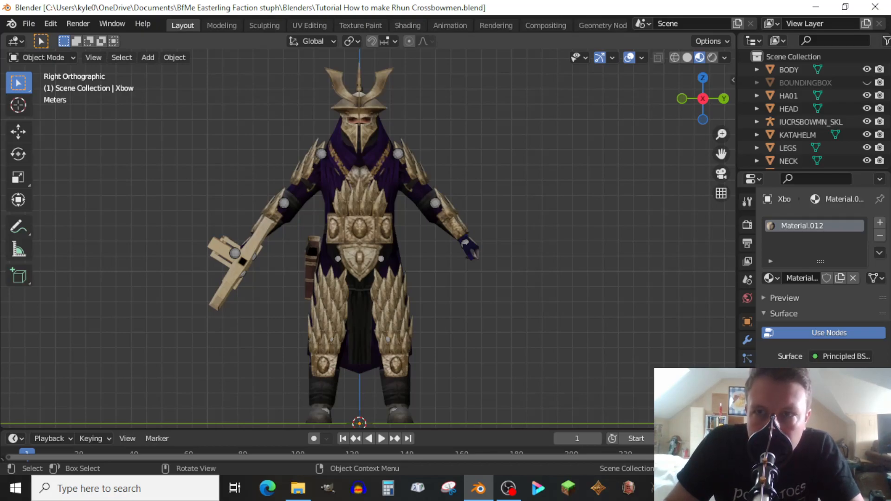
# Clear the crossbow selection and save the file
pyautogui.moveTo(721, 154); pyautogui.dragTo(731, 154)
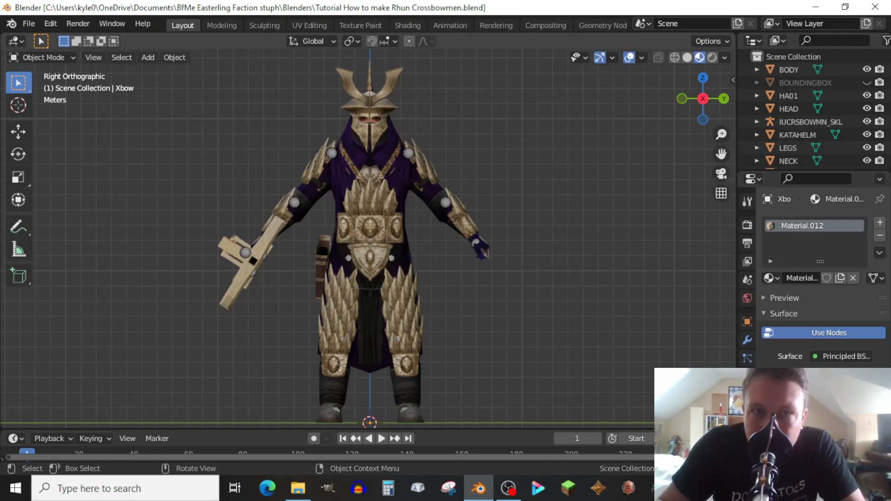
pyautogui.click(253, 261)
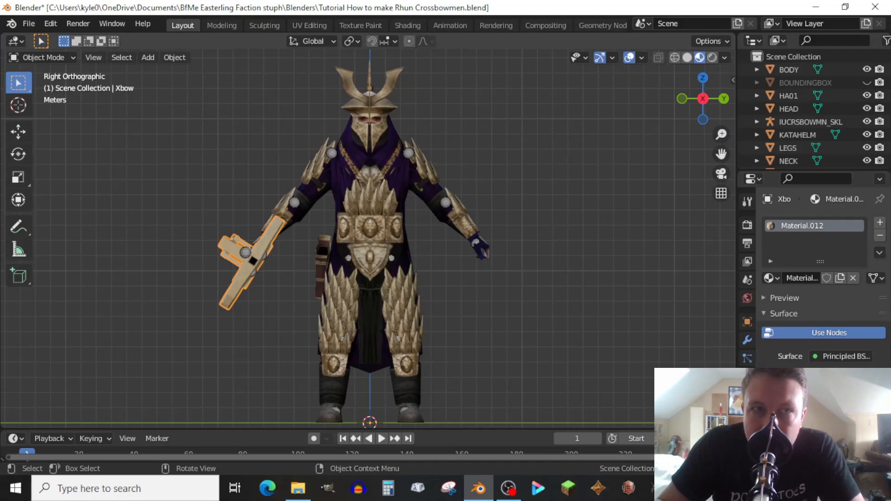
pyautogui.hotkey('alt', 'a')
pyautogui.hotkey('ctrl', 's')
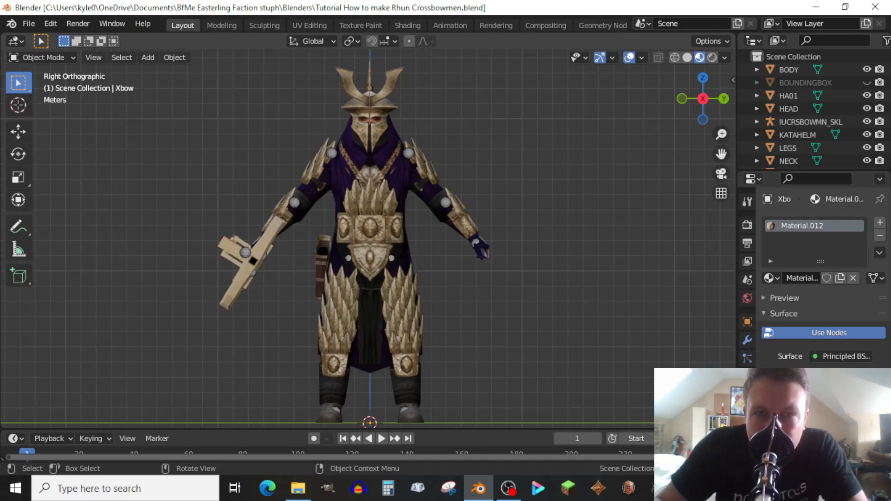
# Parent the KATAHELM helmet to the IUCRSBOWMN_SKL armature using Armature Deform With Automatic Weights
pyautogui.click(370, 105)
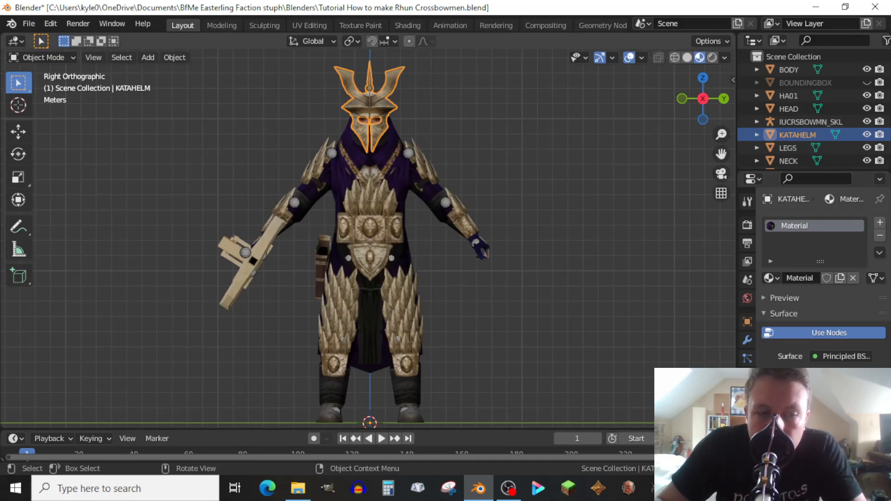
pyautogui.keyDown('shift'); pyautogui.click(409, 152); pyautogui.keyUp('shift')
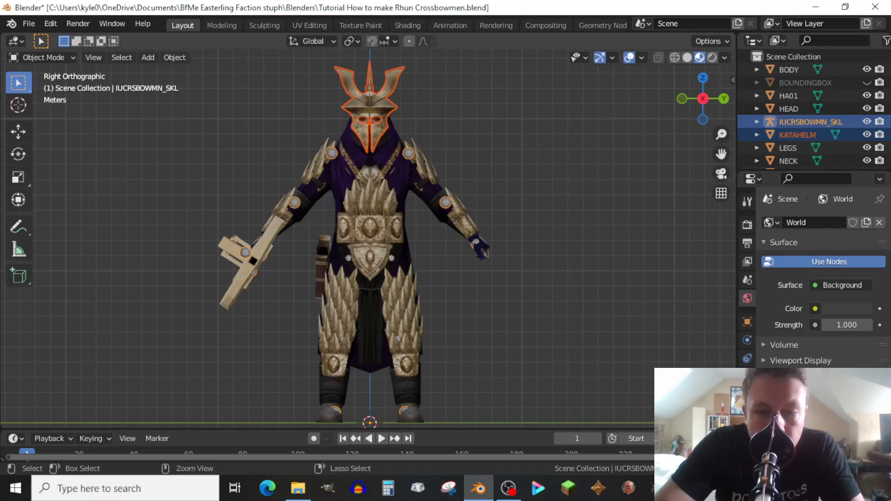
pyautogui.hotkey('ctrl', 'p')
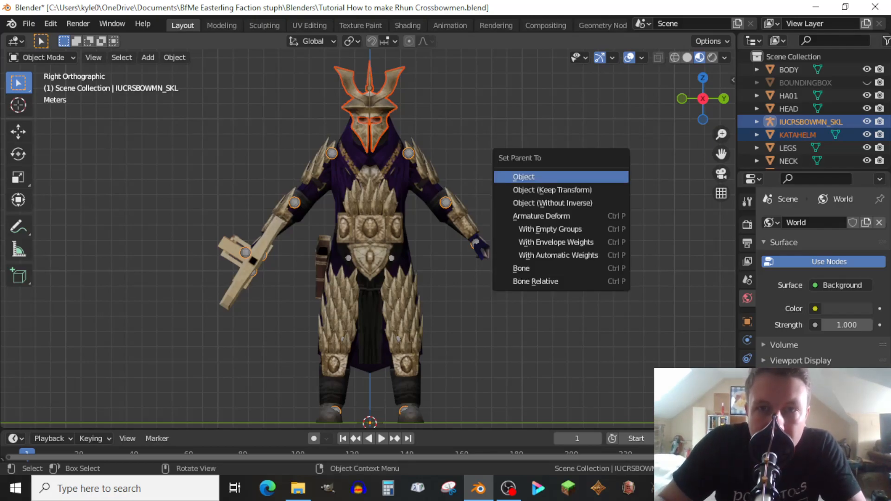
pyautogui.press('Down')
pyautogui.press('Down')
pyautogui.press('Down')
pyautogui.press('Down')
pyautogui.press('Down')
pyautogui.press('Down')
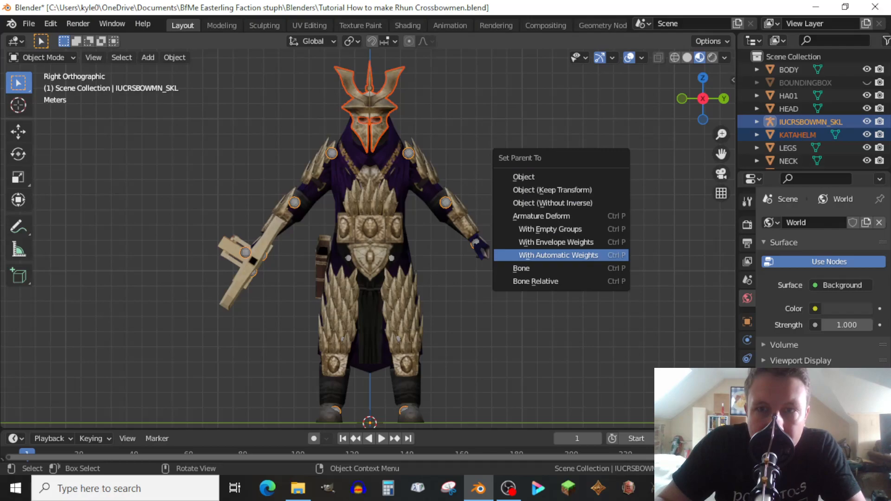
pyautogui.press('Return')
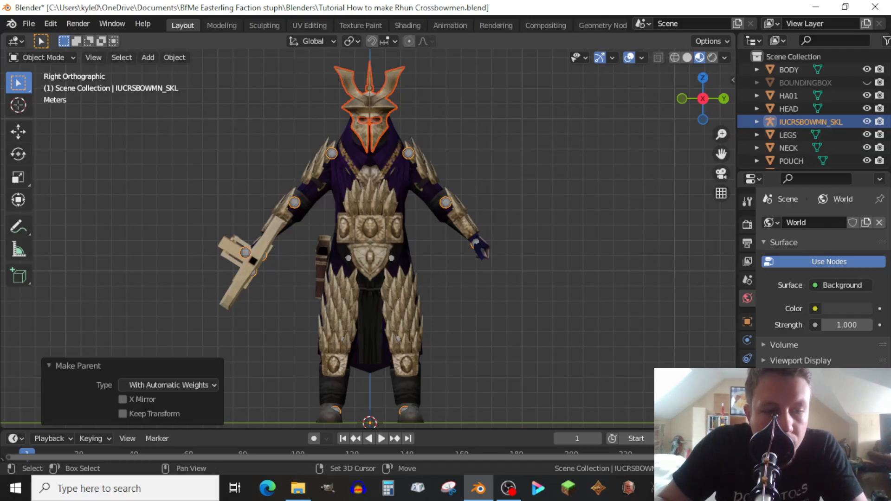
# Remove every vertex group from the KATAHELM helmet except BAT_HEAD
pyautogui.keyDown('shift'); pyautogui.click(370, 101); pyautogui.keyUp('shift')
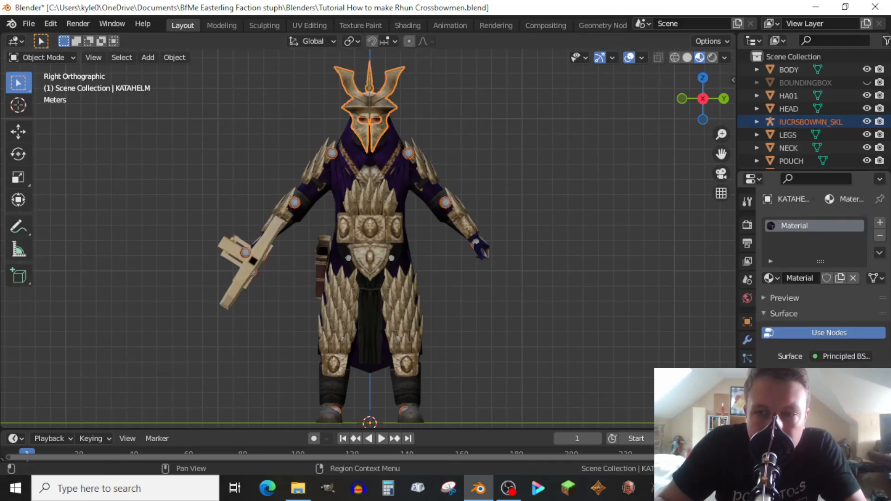
pyautogui.click(747, 359)
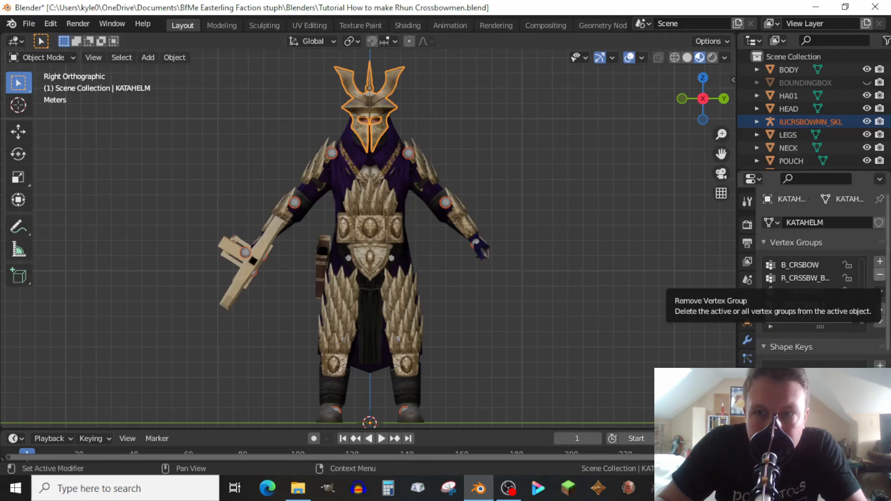
pyautogui.click(880, 275)
pyautogui.click(880, 275)
pyautogui.click(880, 275)
pyautogui.click(879, 275)
pyautogui.click(879, 275)
pyautogui.click(880, 275)
pyautogui.click(880, 275)
pyautogui.click(880, 275)
pyautogui.click(880, 274)
pyautogui.click(880, 275)
pyautogui.click(879, 274)
pyautogui.click(880, 275)
pyautogui.click(880, 275)
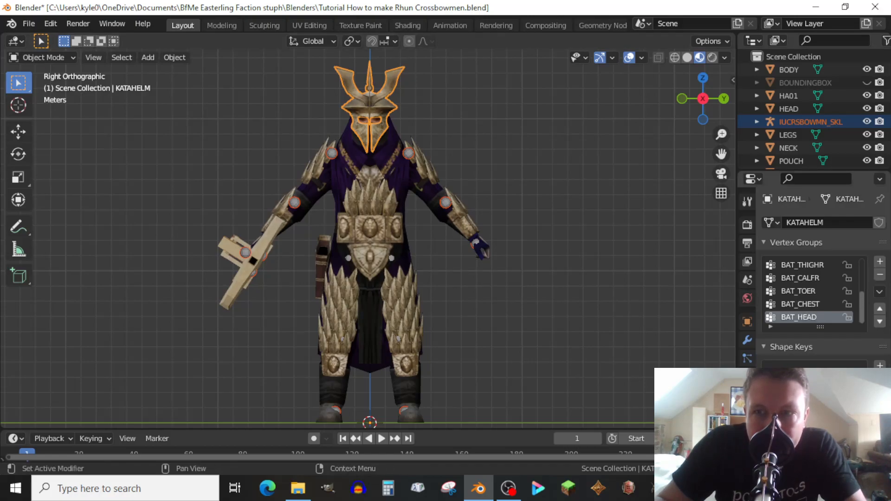
pyautogui.click(799, 304)
pyautogui.click(880, 275)
pyautogui.click(879, 274)
pyautogui.click(880, 275)
pyautogui.click(879, 275)
pyautogui.click(880, 275)
pyautogui.click(880, 275)
pyautogui.click(880, 275)
pyautogui.click(880, 275)
pyautogui.click(880, 275)
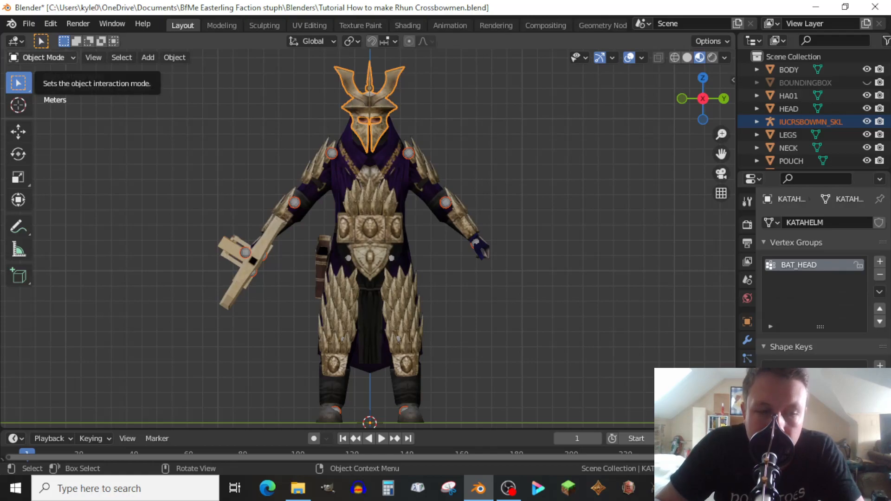
# Show the helmet in wireframe Weight Paint mode and apply Limit Total to all groups with a limit of 2
pyautogui.click(44, 57)
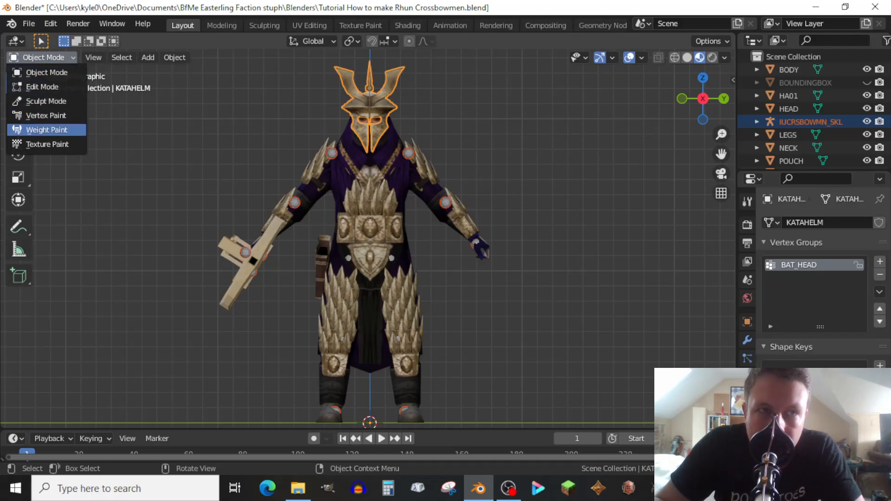
pyautogui.click(51, 129)
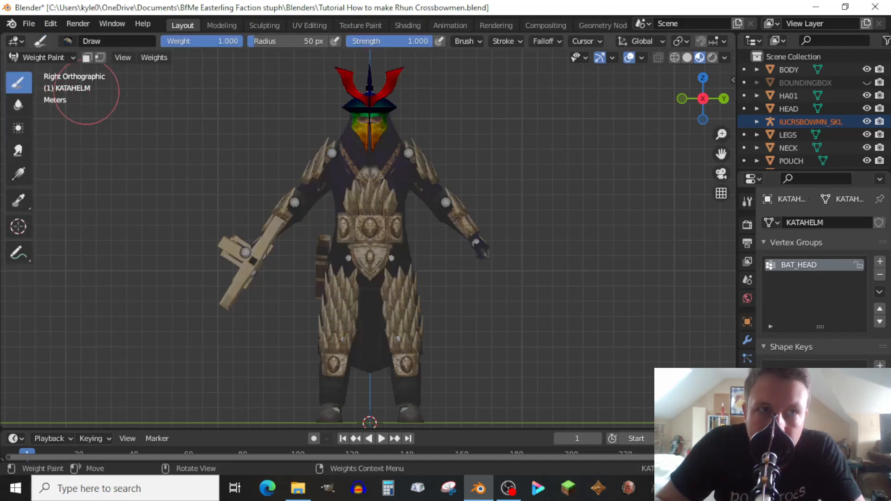
pyautogui.hotkey('shift', 'z')
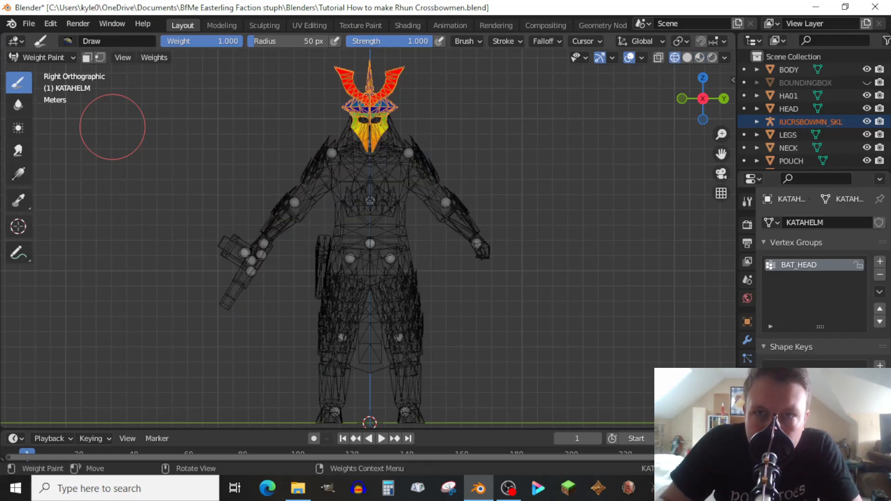
pyautogui.click(154, 58)
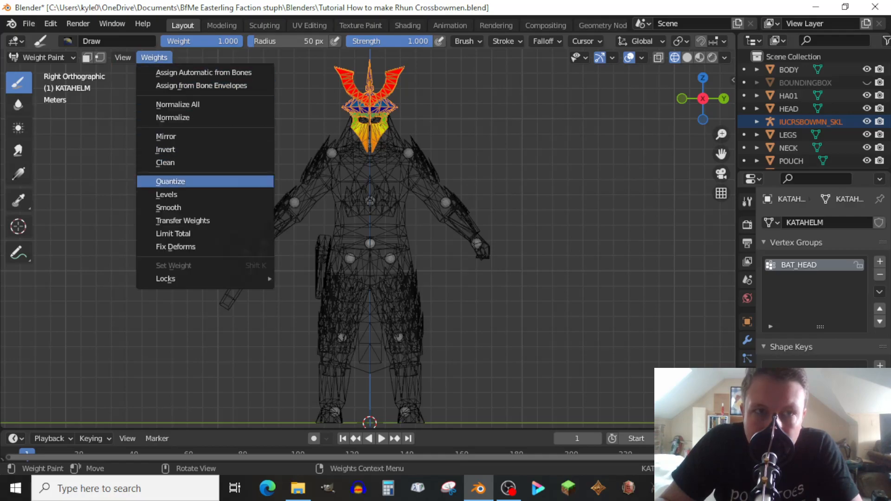
pyautogui.click(173, 233)
pyautogui.click(168, 414)
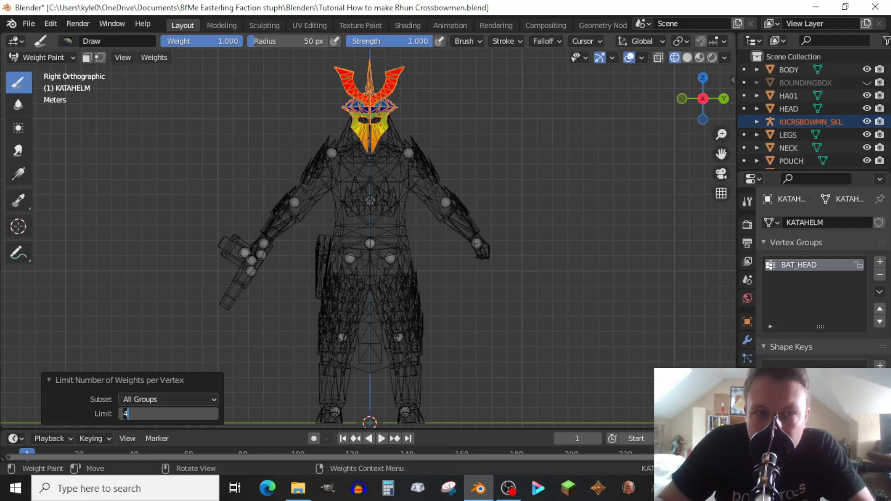
pyautogui.write('2')
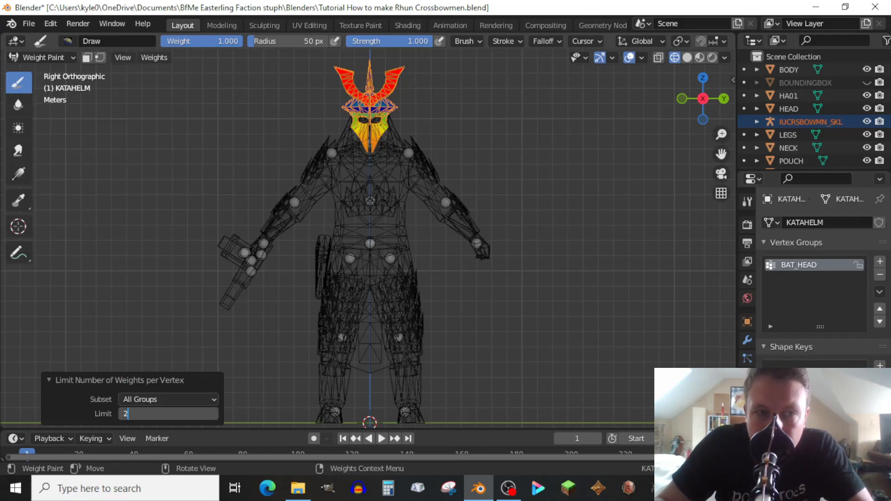
pyautogui.press('Return')
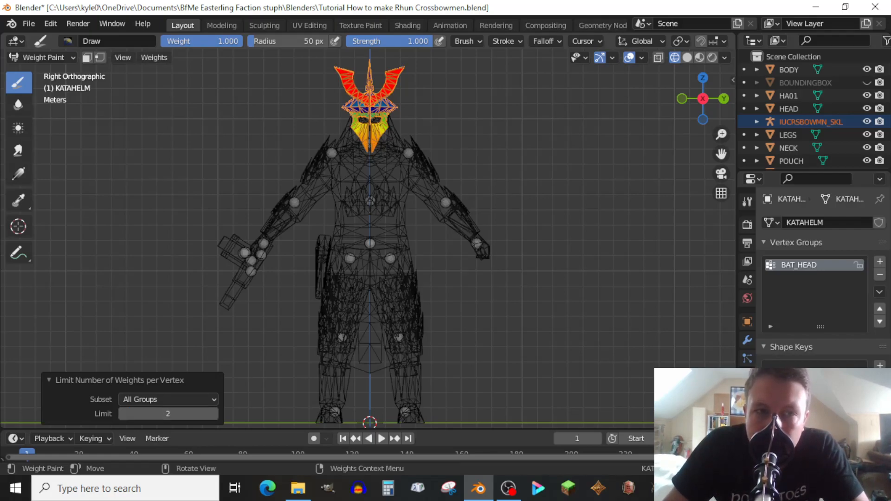
pyautogui.click(158, 382)
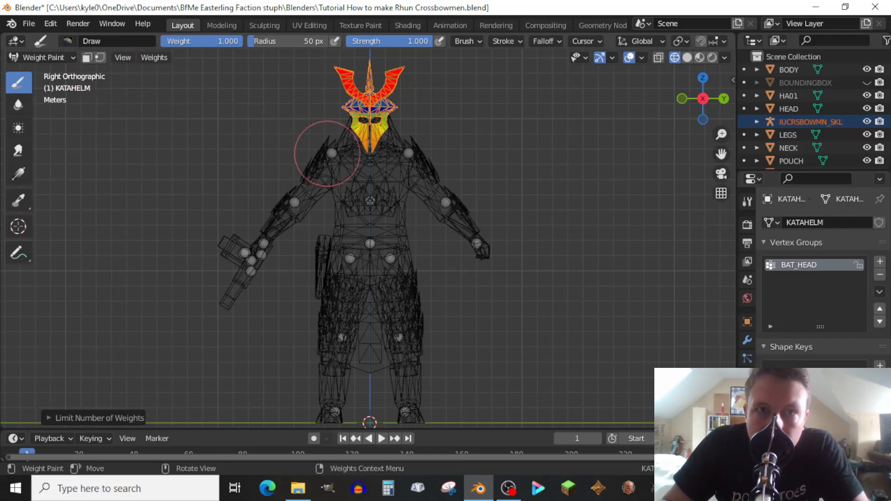
# Enable vertex selection for weight painting and assign all helmet vertices to BAT_HEAD at weight 1.000
pyautogui.keyDown('shift'); pyautogui.click(368, 147); pyautogui.keyUp('shift')
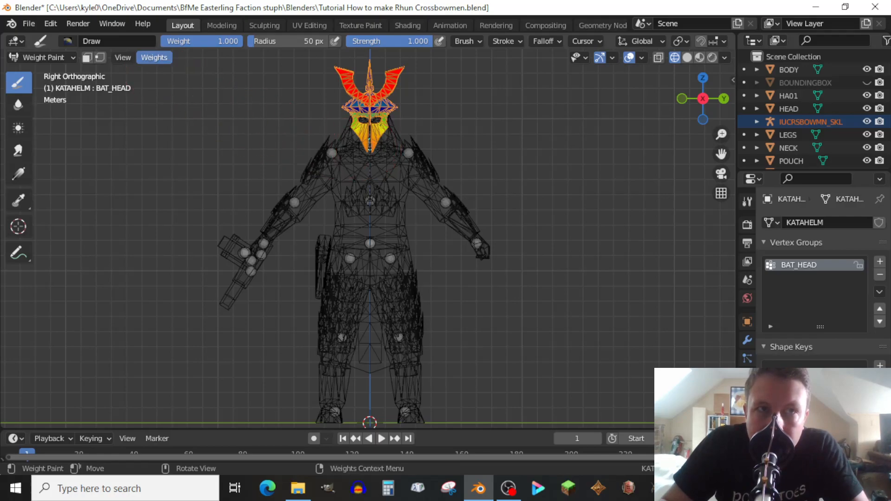
pyautogui.click(99, 57)
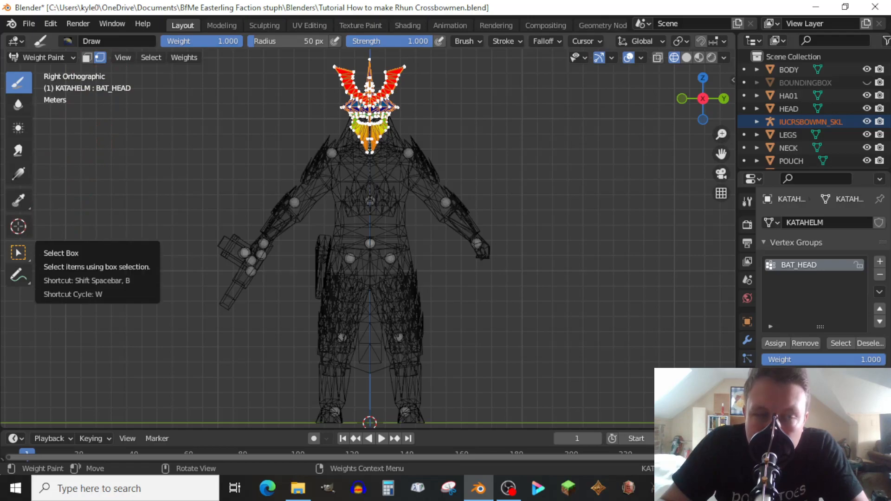
pyautogui.click(18, 253)
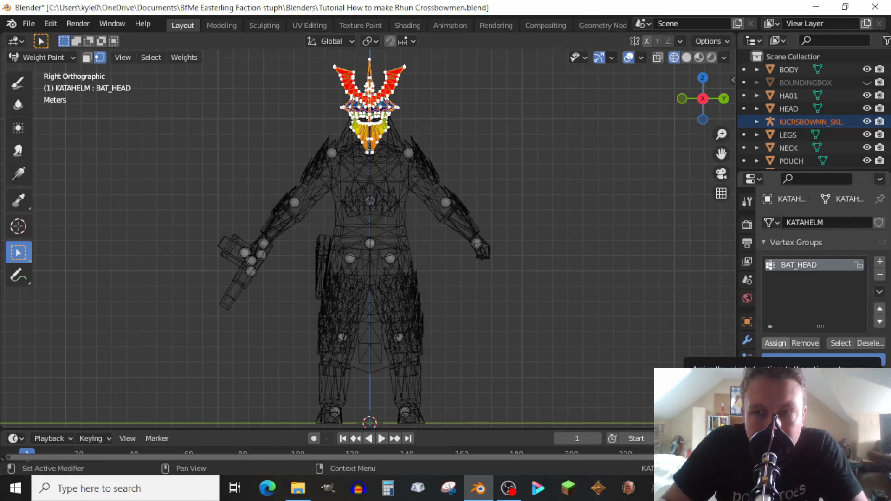
pyautogui.click(775, 343)
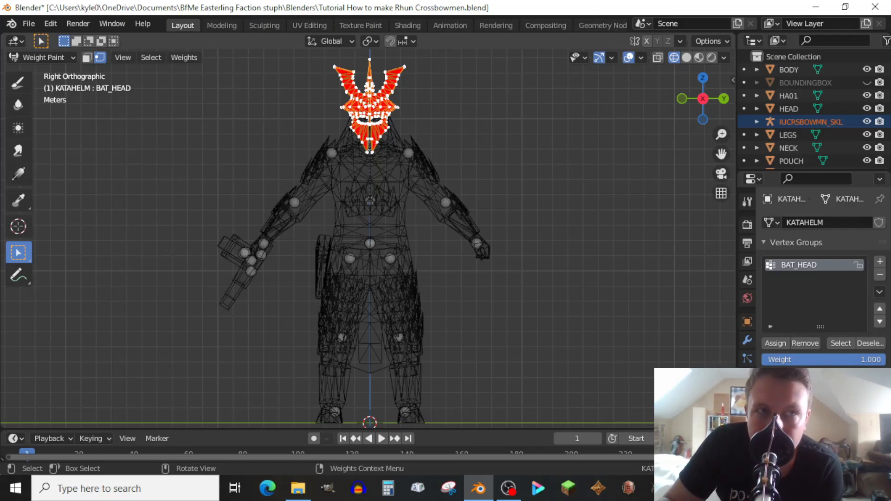
# Return the helmet to Object Mode, restore the textured viewport shading and save the file
pyautogui.click(42, 57)
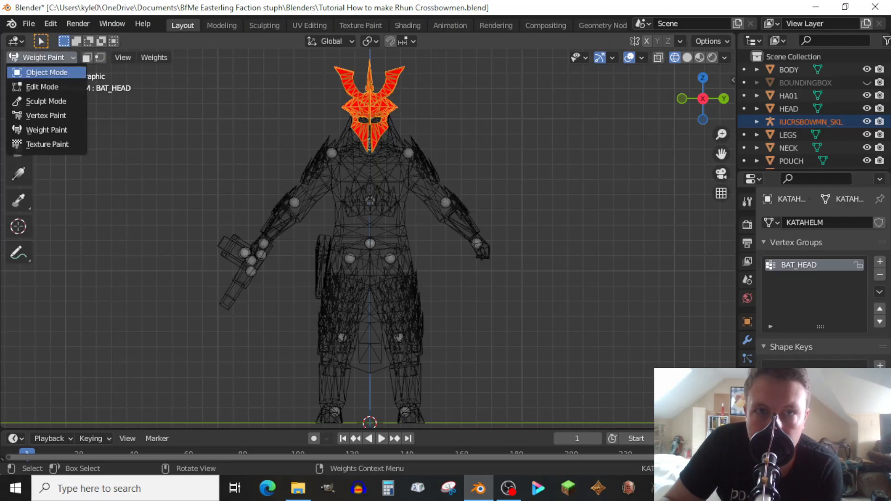
pyautogui.click(34, 72)
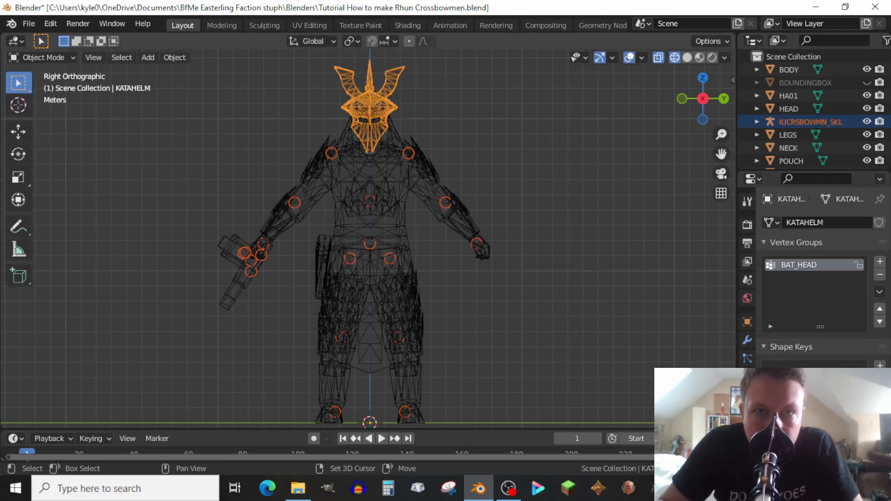
pyautogui.hotkey('shift', 'z')
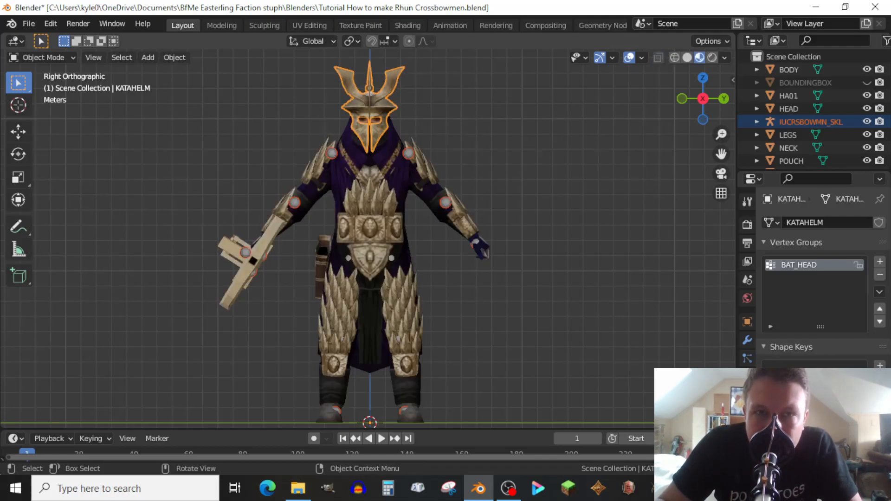
pyautogui.hotkey('ctrl', 's')
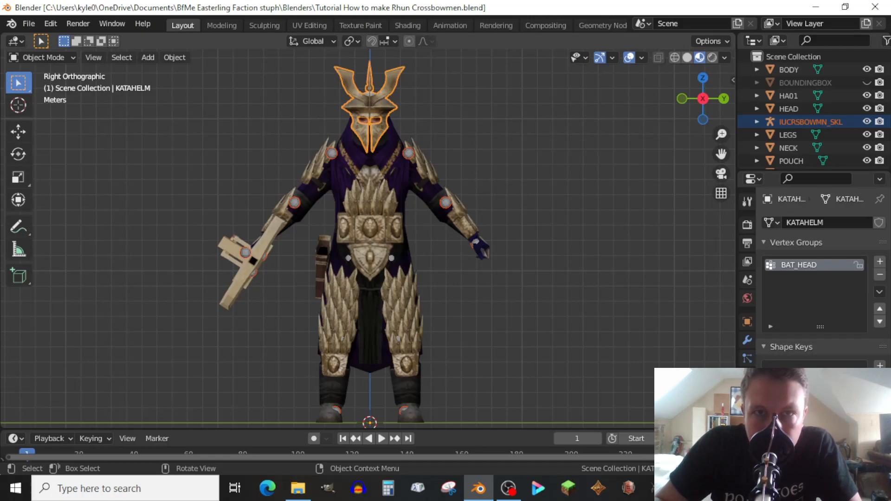
# Parent the HEAD mesh to the IUCRSBOWMN_SKL armature using Armature Deform With Automatic Weights
pyautogui.click(349, 153)
pyautogui.click(369, 100)
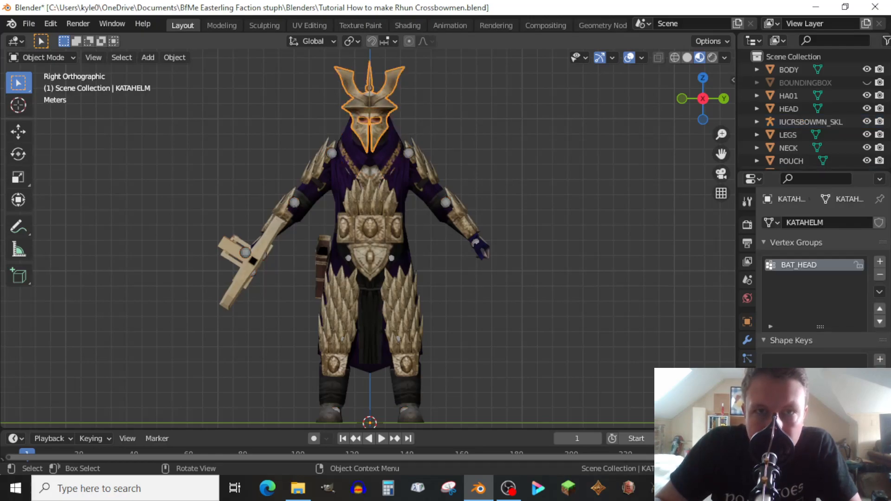
pyautogui.click(369, 147)
pyautogui.click(332, 152)
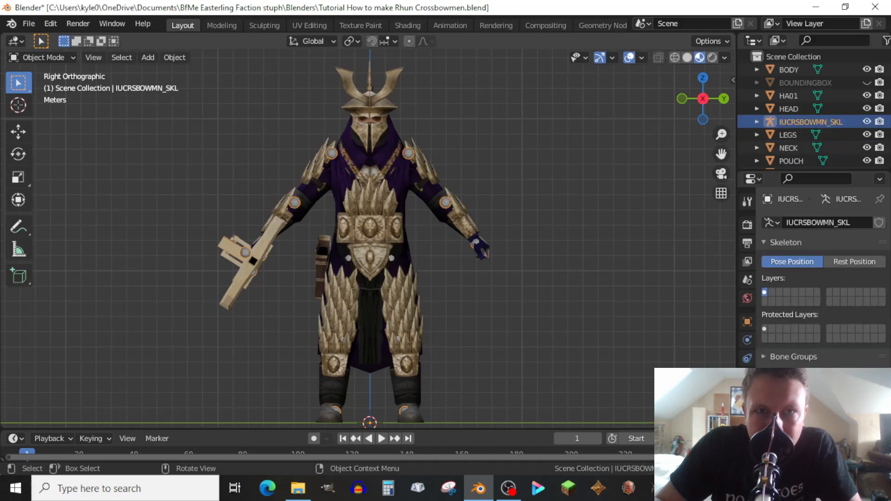
pyautogui.click(789, 108)
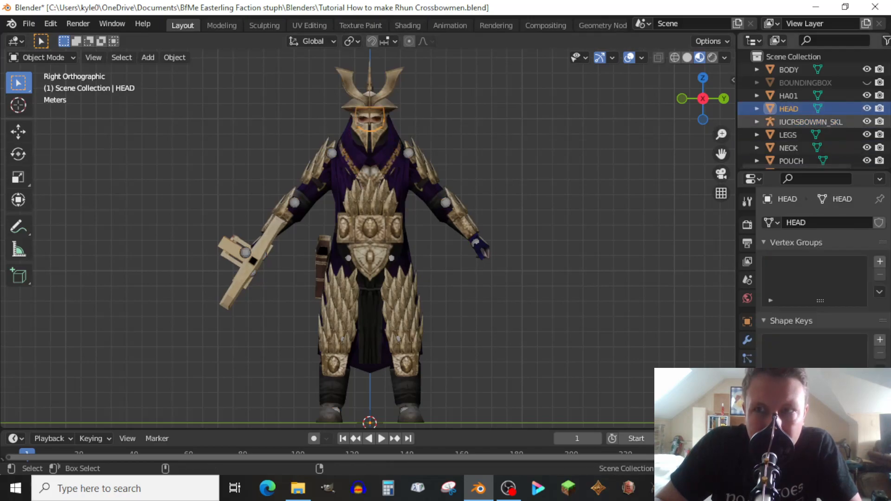
pyautogui.keyDown('ctrl'); pyautogui.click(811, 122); pyautogui.keyUp('ctrl')
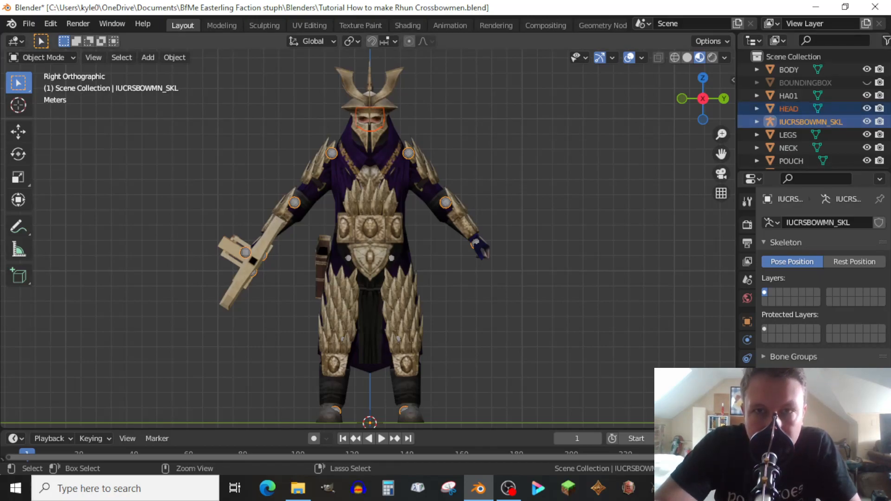
pyautogui.hotkey('ctrl', 'p')
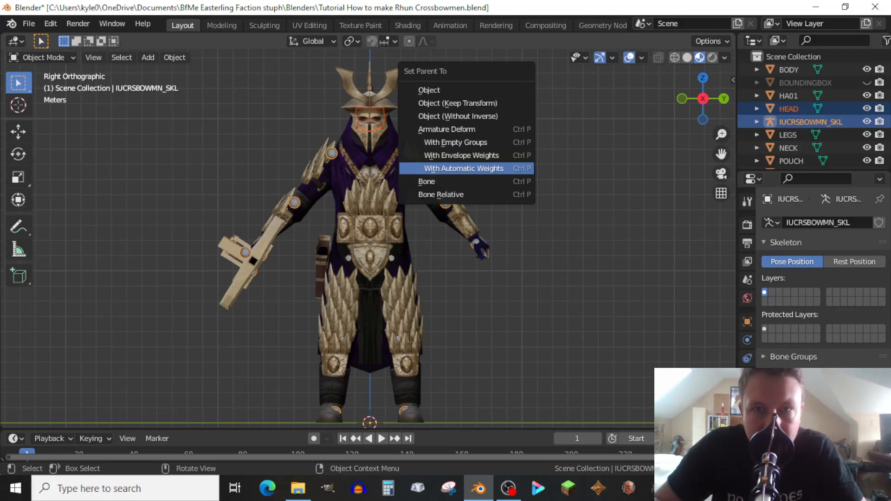
pyautogui.click(464, 168)
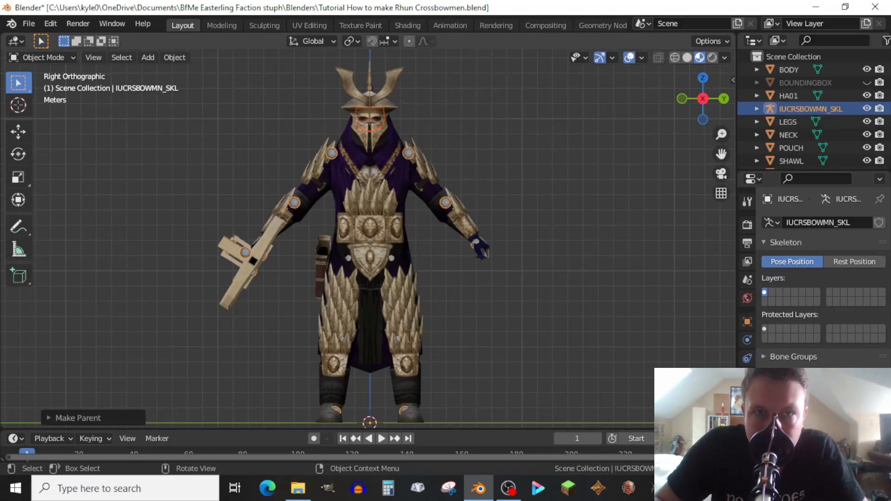
pyautogui.scroll(10, 368, 239)
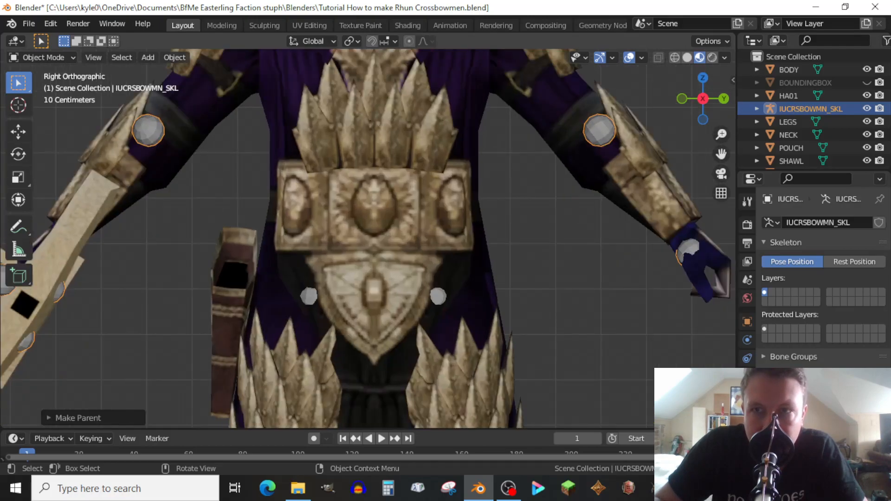
# Make the HEAD mesh active and remove all of its vertex groups except BAT_HEAD
pyautogui.moveTo(721, 153); pyautogui.dragTo(701, 417)
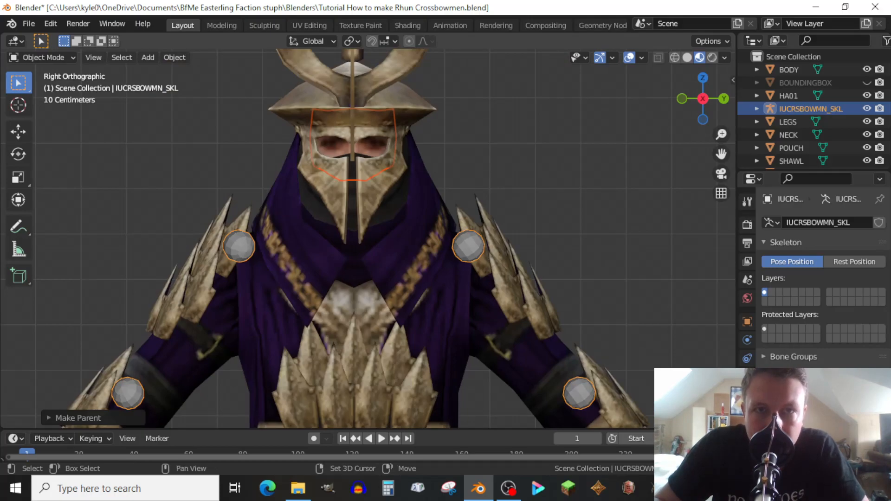
pyautogui.keyDown('shift'); pyautogui.click(373, 146); pyautogui.keyUp('shift')
pyautogui.moveTo(721, 134); pyautogui.dragTo(721, 223)
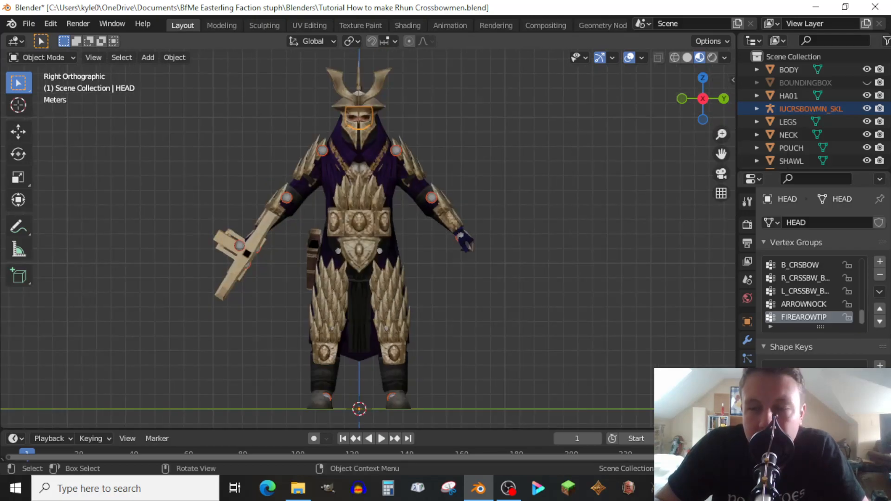
pyautogui.click(879, 275)
pyautogui.click(880, 275)
pyautogui.click(880, 275)
pyautogui.click(879, 275)
pyautogui.click(880, 275)
pyautogui.click(880, 275)
pyautogui.click(880, 274)
pyautogui.click(880, 275)
pyautogui.click(880, 275)
pyautogui.click(880, 275)
pyautogui.click(879, 275)
pyautogui.click(879, 275)
pyautogui.click(880, 275)
pyautogui.click(880, 275)
pyautogui.click(880, 275)
pyautogui.click(880, 275)
pyautogui.click(880, 274)
pyautogui.click(879, 275)
pyautogui.click(880, 275)
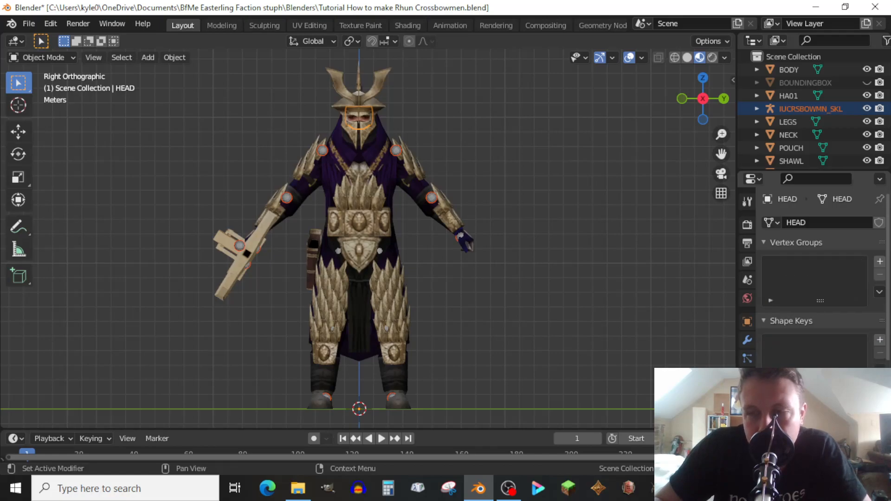
pyautogui.hotkey('ctrl', 'z')
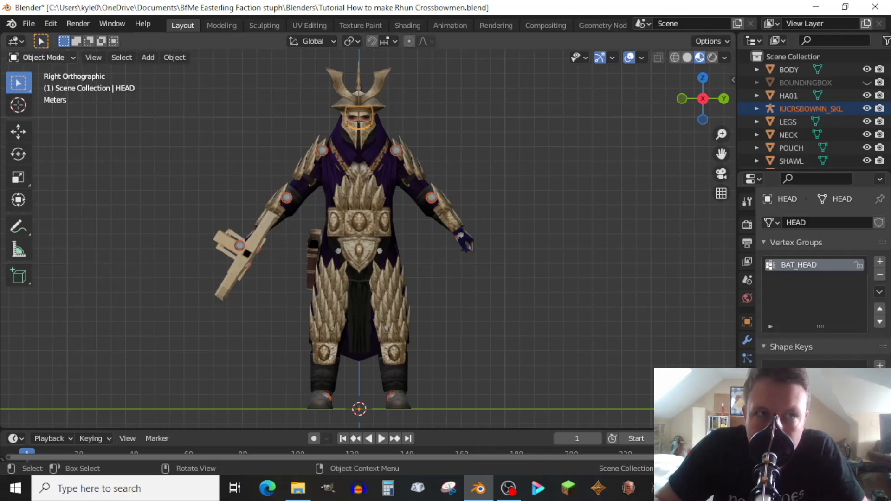
# Show the head in wireframe Weight Paint mode and assign all its vertices to BAT_HEAD at weight 1.000 using vertex selection
pyautogui.click(44, 57)
pyautogui.click(46, 129)
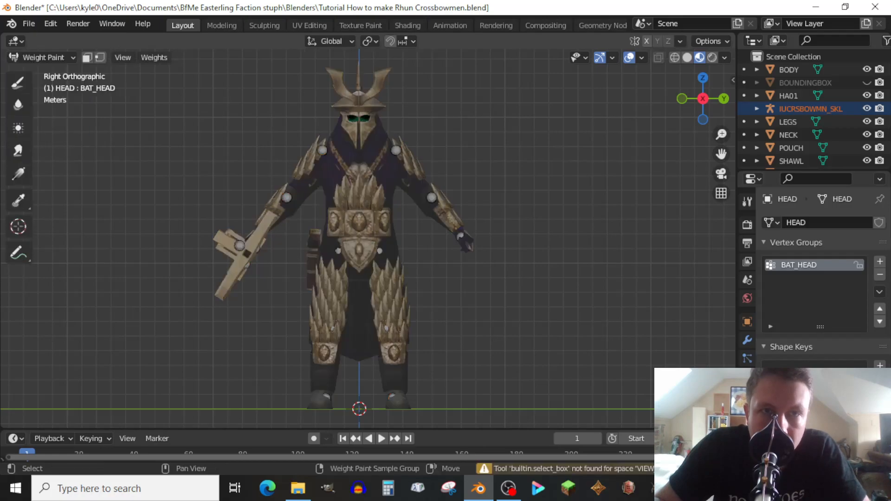
pyautogui.hotkey('shift', 'z')
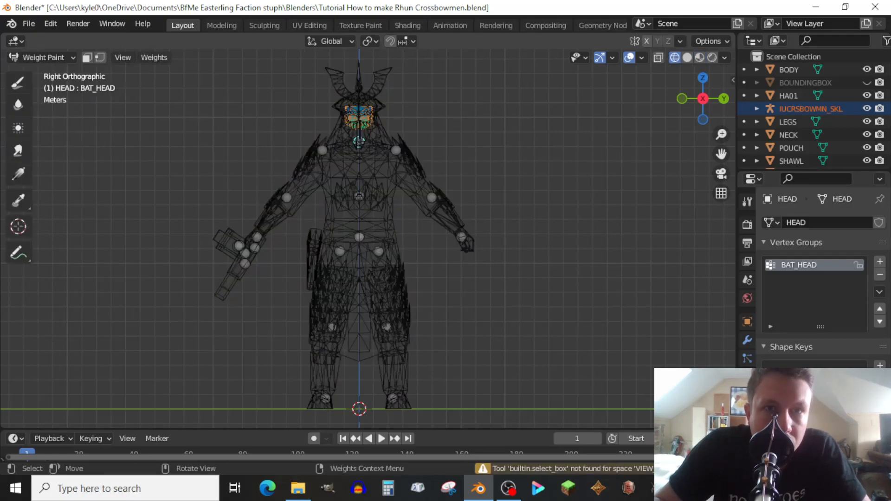
pyautogui.click(100, 57)
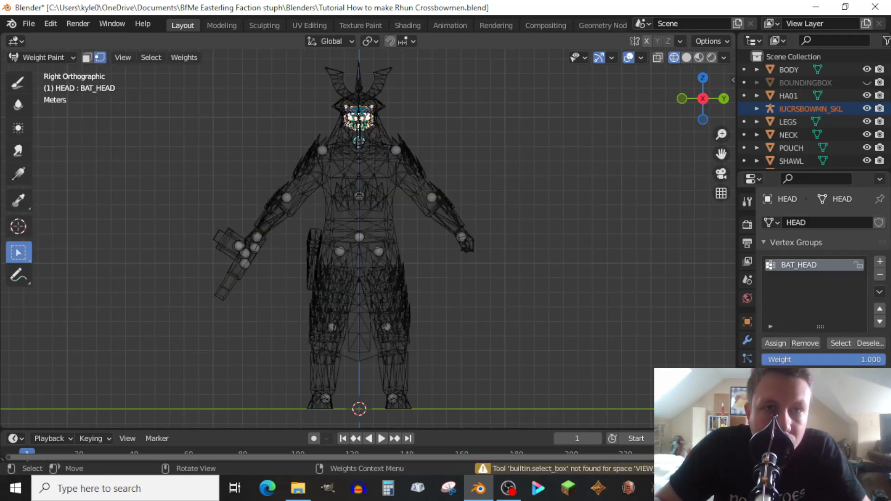
pyautogui.click(776, 343)
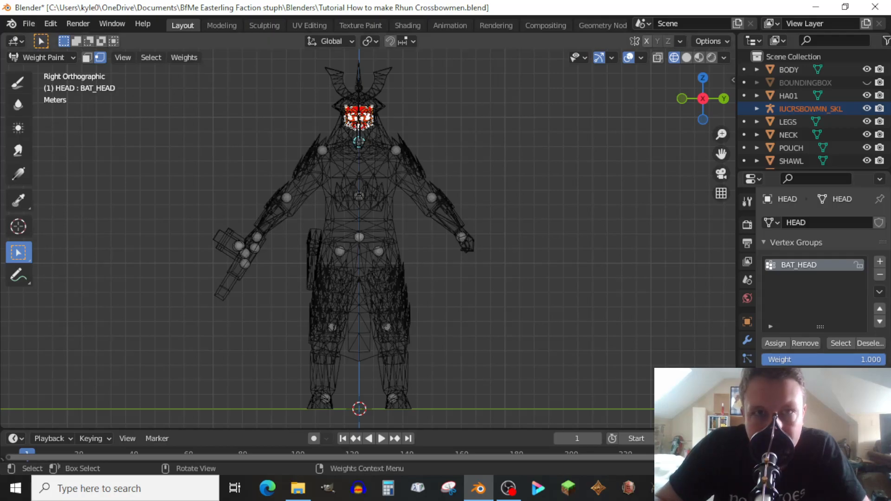
# Return the head to Object Mode, restore the textured viewport shading and save the file
pyautogui.press('v')
pyautogui.click(43, 57)
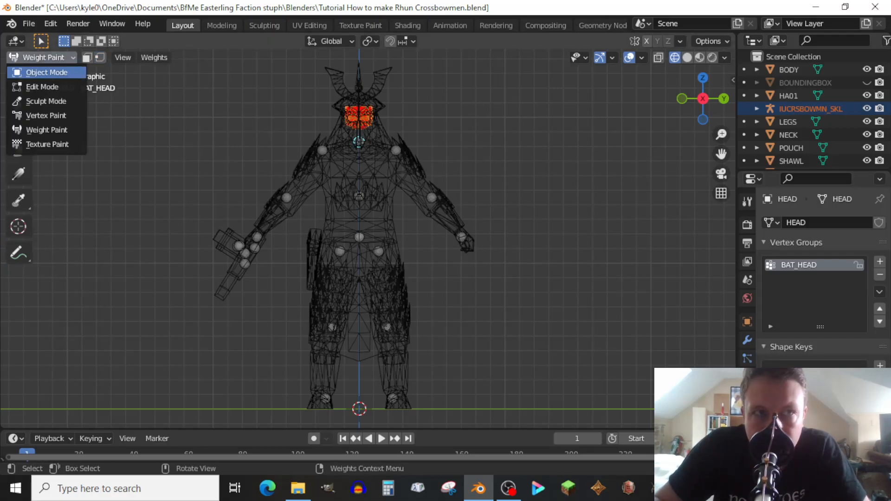
pyautogui.click(43, 58)
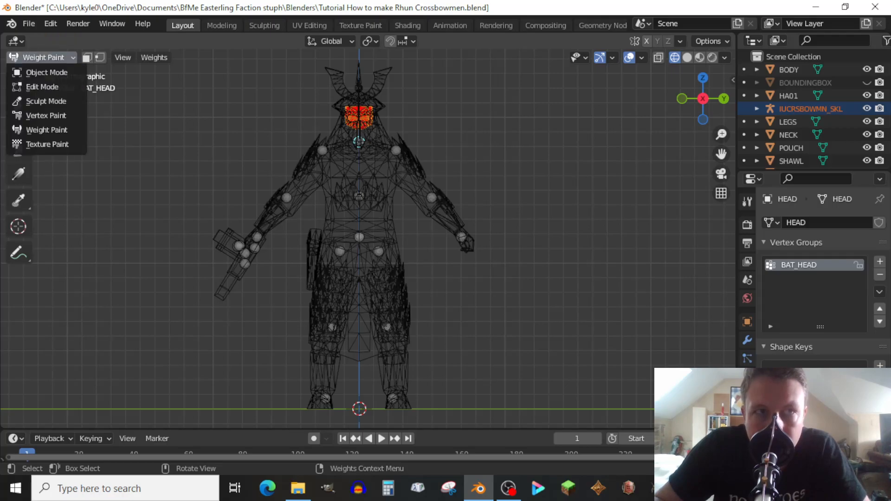
pyautogui.click(37, 72)
pyautogui.hotkey('shift', 'z')
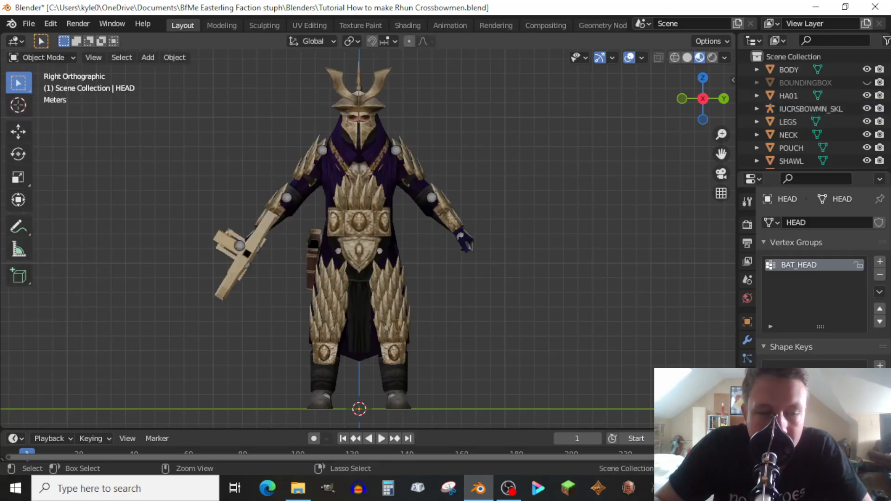
pyautogui.hotkey('ctrl', 's')
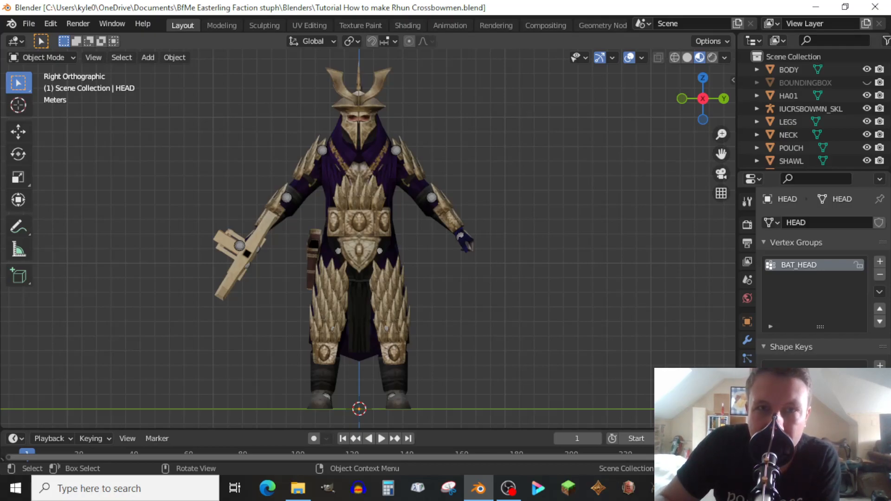
# Parent the SHAWL mesh to the IUCRSBOWMN_SKL armature using Armature Deform With Automatic Weights
pyautogui.click(341, 148)
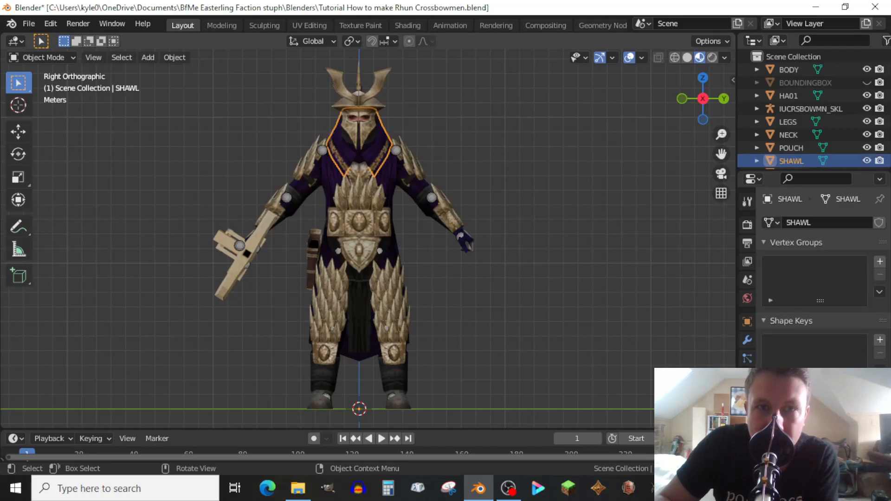
pyautogui.keyDown('shift'); pyautogui.click(322, 150); pyautogui.keyUp('shift')
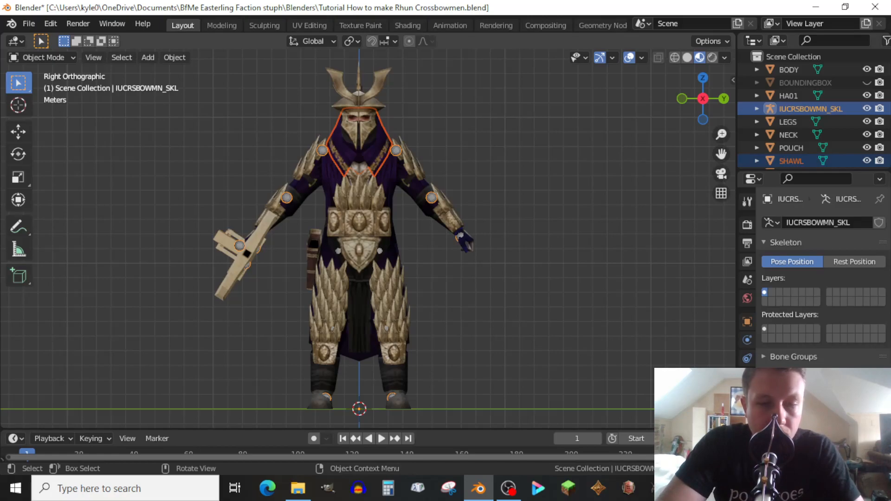
pyautogui.press('ctrl')
pyautogui.hotkey('ctrl', 'p')
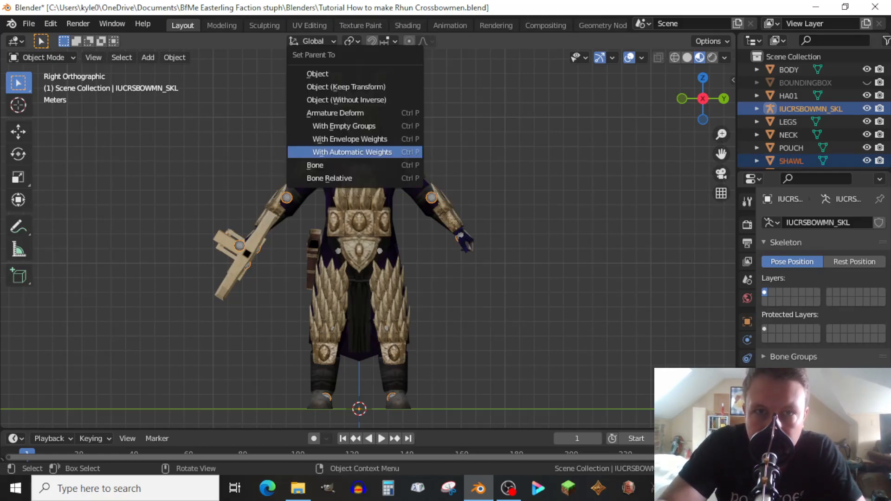
pyautogui.click(358, 149)
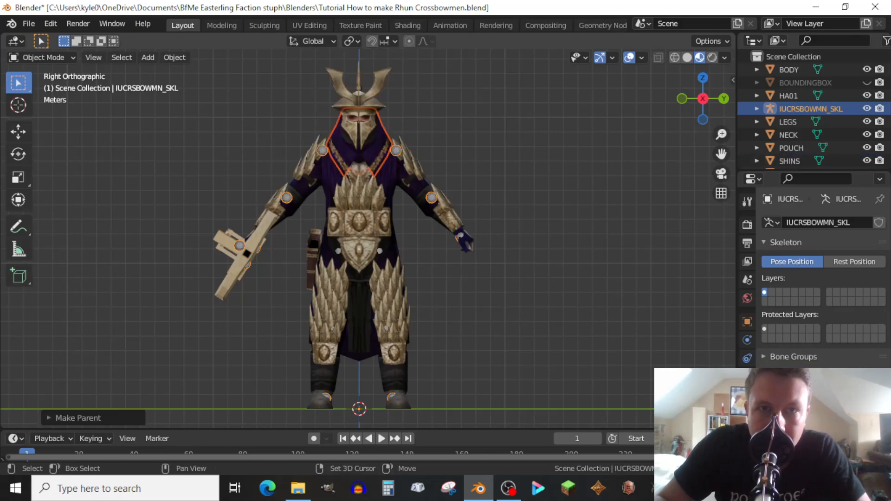
# Make the SHAWL mesh active and remove all of its vertex groups except BAT_CHEST and BAT_HEAD
pyautogui.keyDown('shift'); pyautogui.click(378, 153); pyautogui.keyUp('shift')
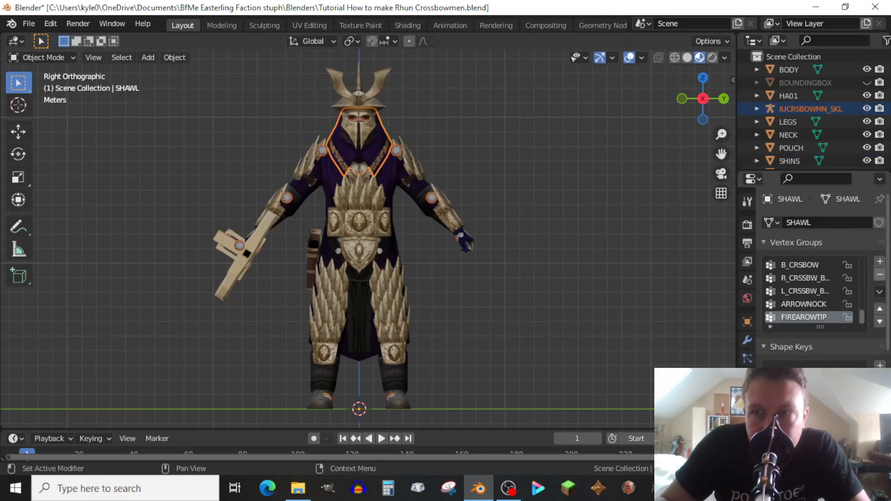
pyautogui.click(879, 274)
pyautogui.click(879, 275)
pyautogui.click(880, 275)
pyautogui.click(879, 275)
pyautogui.click(879, 275)
pyautogui.click(880, 275)
pyautogui.click(880, 275)
pyautogui.click(880, 275)
pyautogui.click(880, 275)
pyautogui.click(879, 274)
pyautogui.click(879, 275)
pyautogui.click(879, 274)
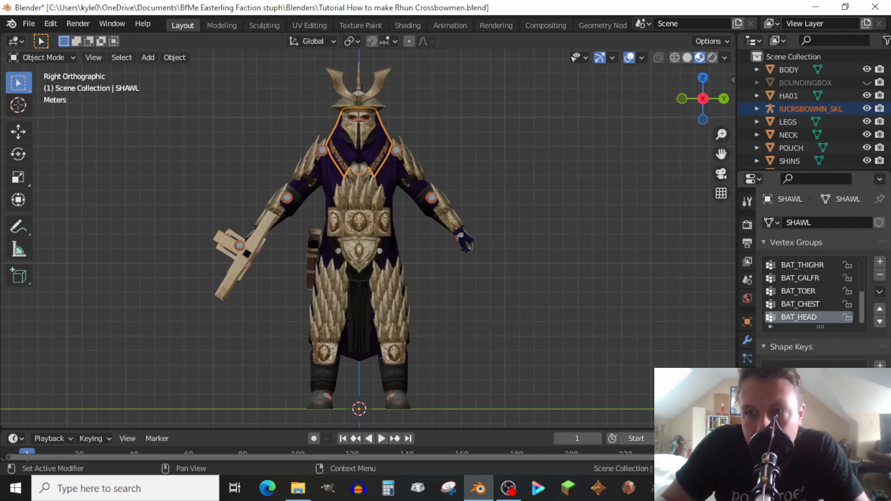
pyautogui.click(799, 291)
pyautogui.click(880, 275)
pyautogui.click(880, 275)
pyautogui.click(880, 274)
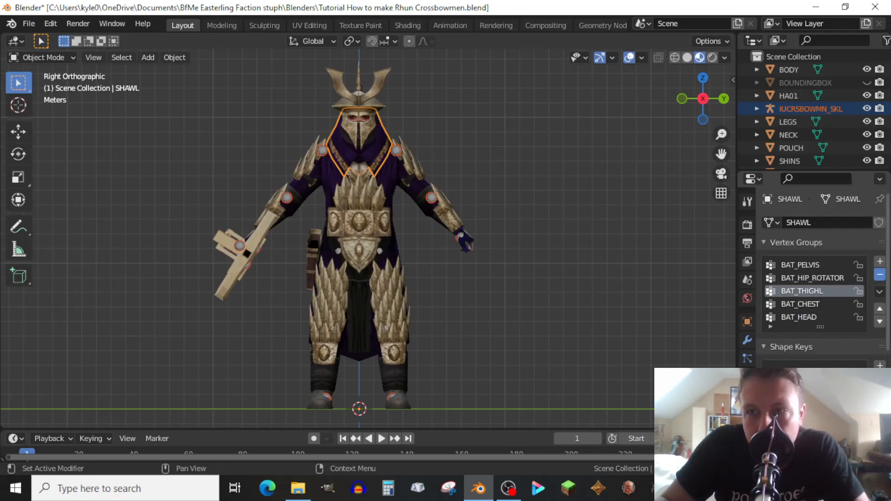
pyautogui.click(880, 275)
pyautogui.click(880, 274)
pyautogui.click(880, 275)
# Show the shawl in wireframe Weight Paint mode and assign all its vertices to BAT_HEAD at weight 1.000
pyautogui.click(42, 57)
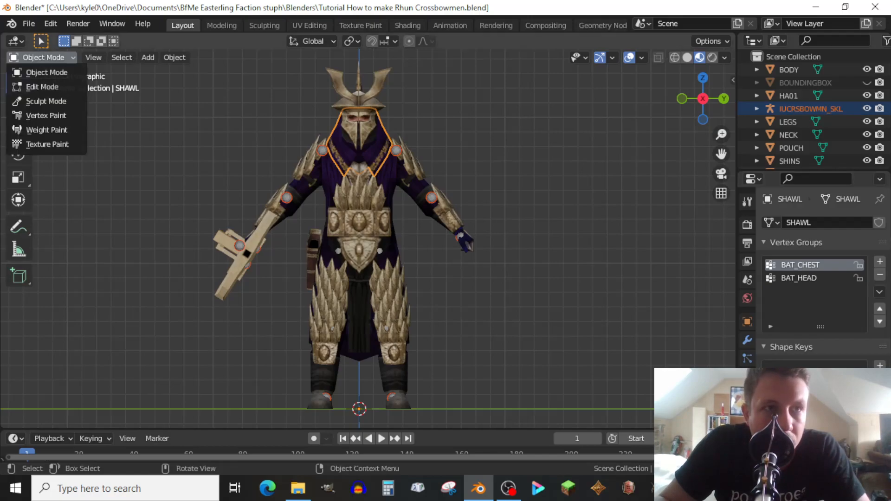
pyautogui.click(37, 130)
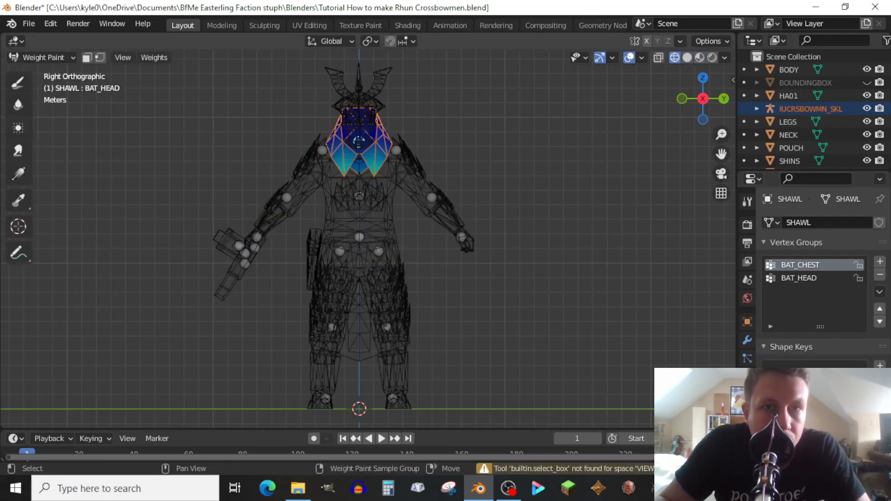
pyautogui.click(798, 278)
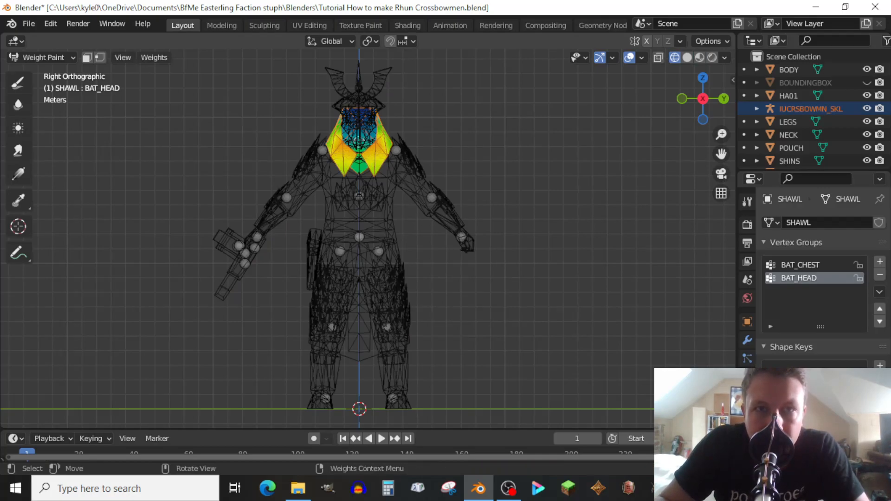
pyautogui.click(100, 58)
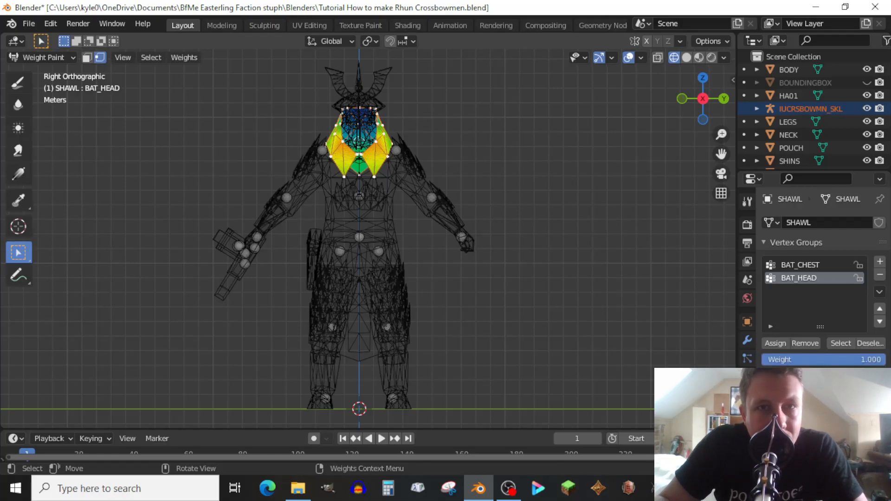
pyautogui.click(776, 343)
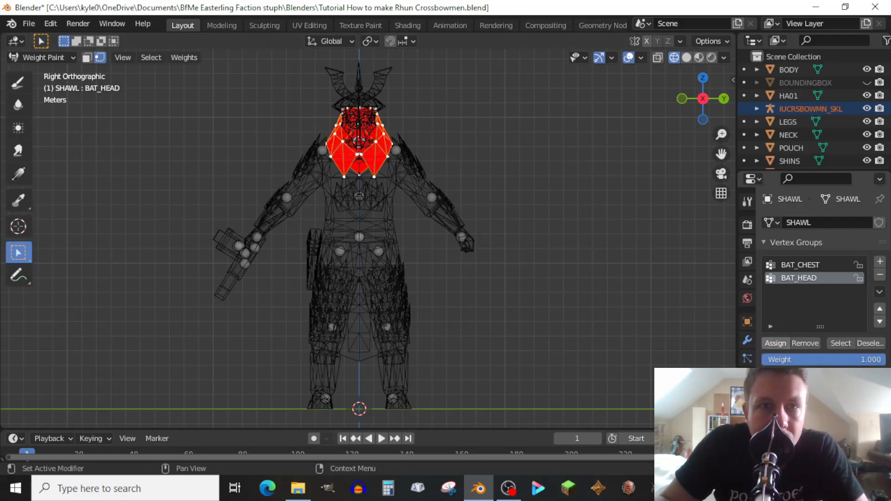
pyautogui.press('v')
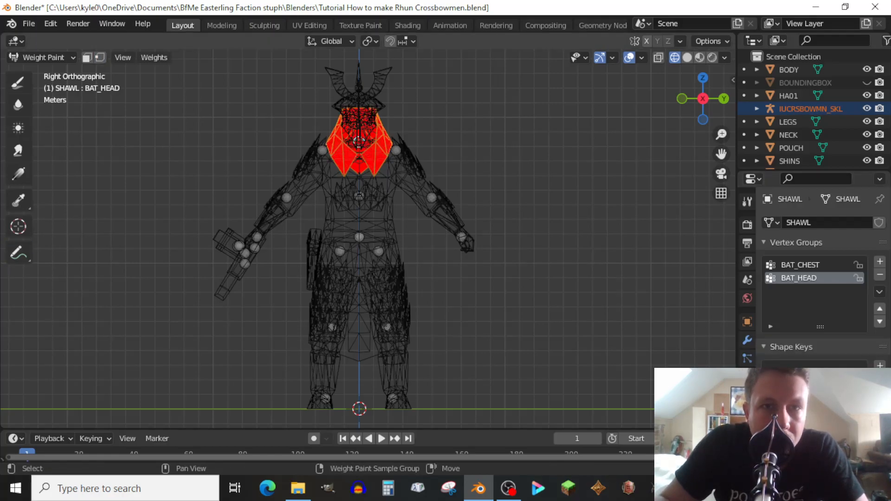
# Select the shawl's lower front and back vertices and assign them to BAT_CHEST at weight 1.000
pyautogui.keyDown('shift'); pyautogui.click(360, 196); pyautogui.keyUp('shift')
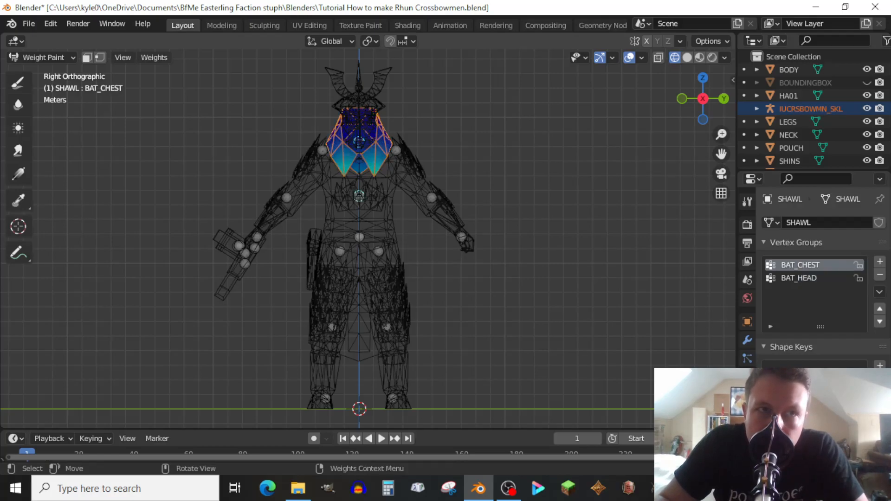
pyautogui.click(100, 57)
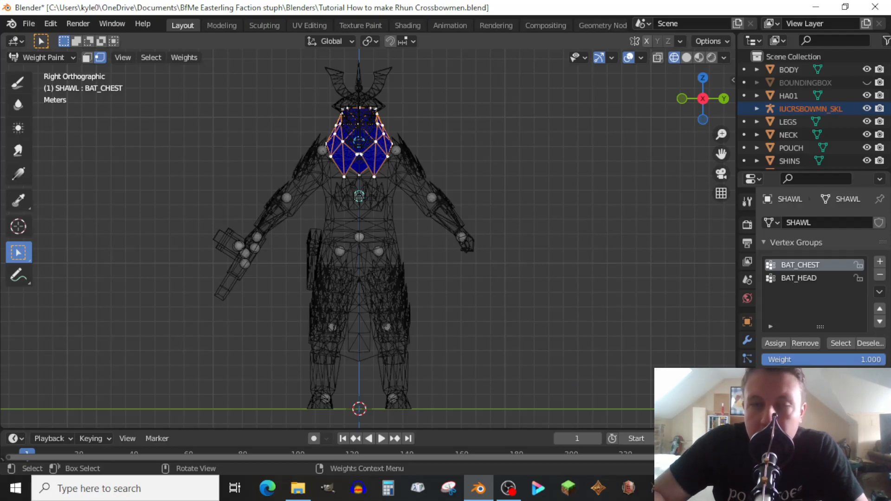
pyautogui.press('KP_1')
pyautogui.moveTo(206, 214); pyautogui.dragTo(347, 147)
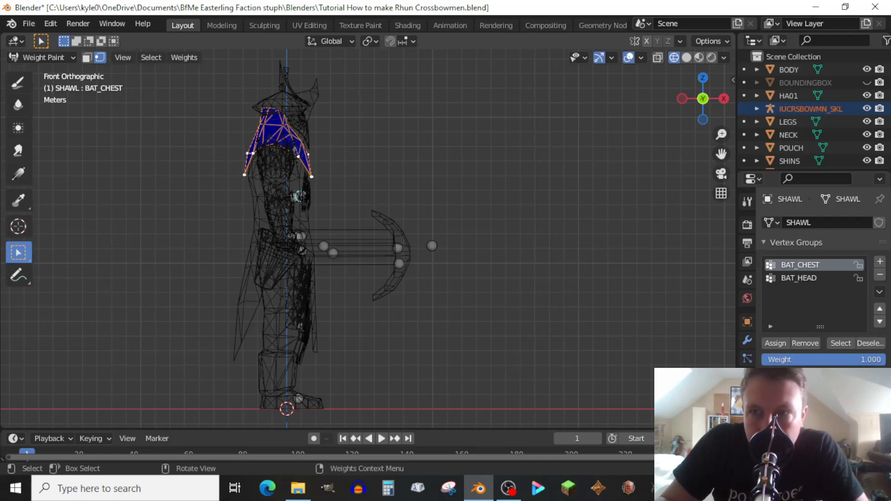
pyautogui.click(775, 343)
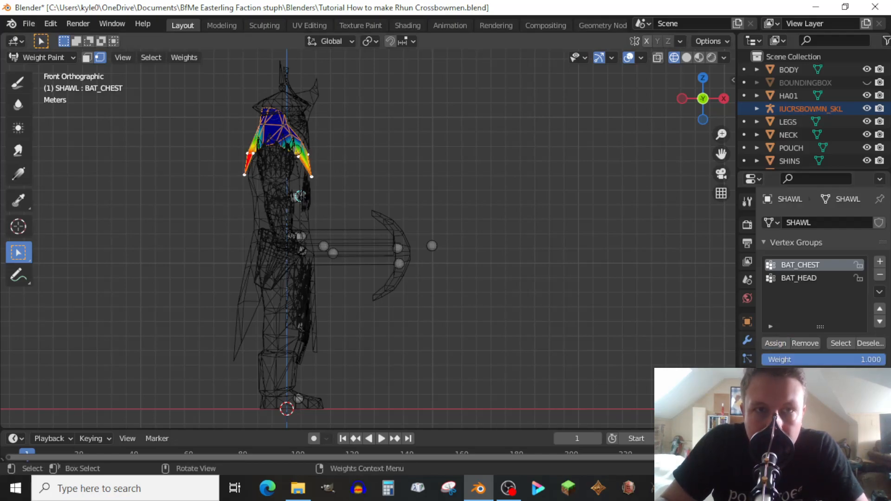
pyautogui.press('ctrl+KP_3')
pyautogui.press('ctrl+KP_3')
pyautogui.press('KP_3')
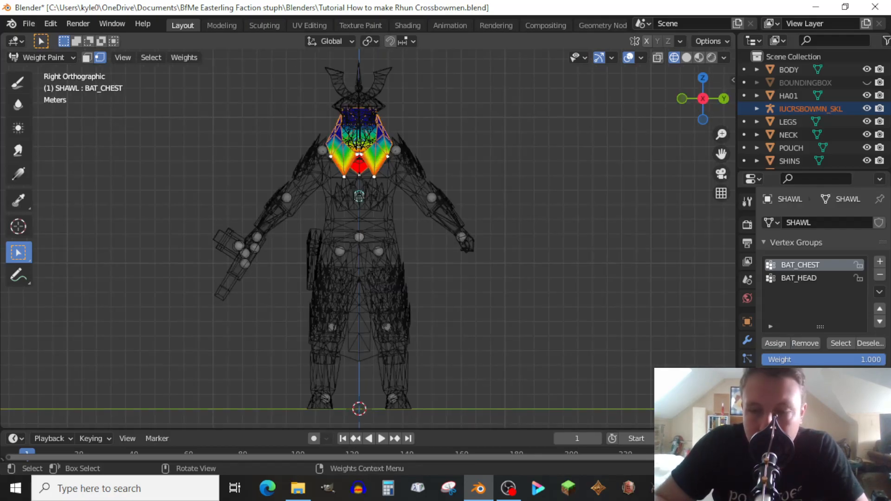
pyautogui.press('KP_1')
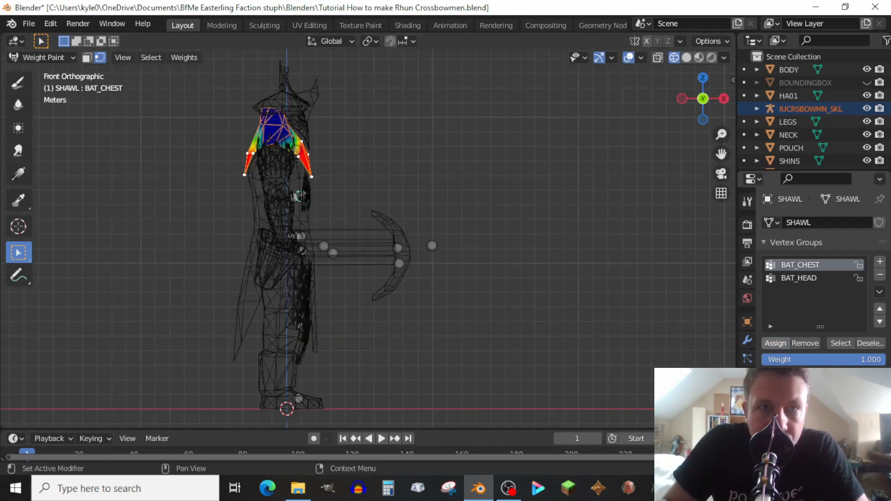
pyautogui.press('v')
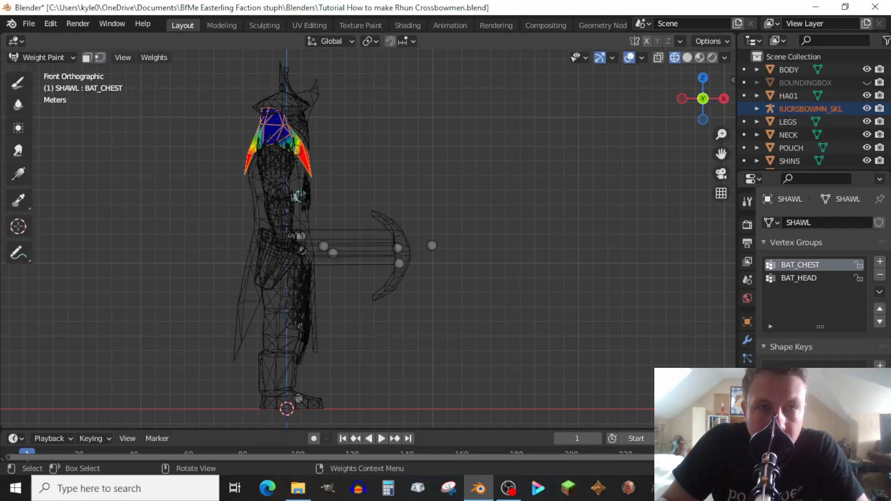
# Return the shawl to Object Mode, restore the textured viewport shading, save the file and reselect the shawl in the Right view
pyautogui.click(41, 57)
pyautogui.click(40, 71)
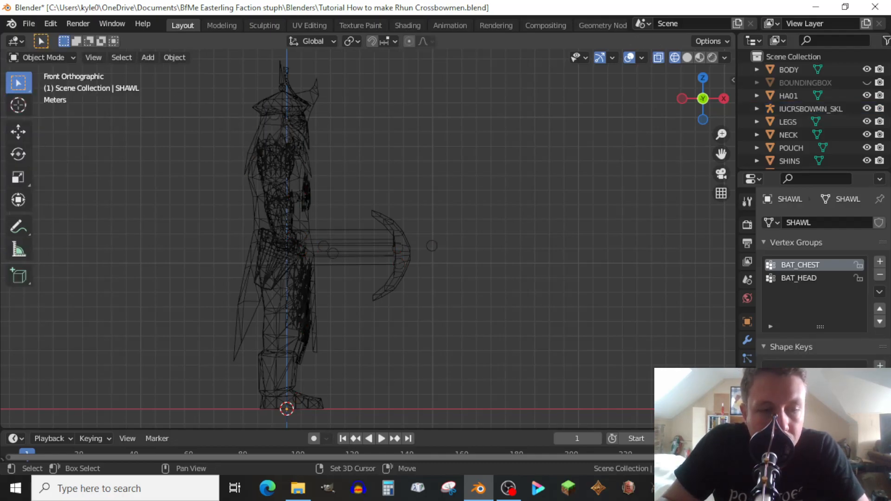
pyautogui.hotkey('shift', 'z')
pyautogui.hotkey('ctrl', 's')
pyautogui.press('KP_3')
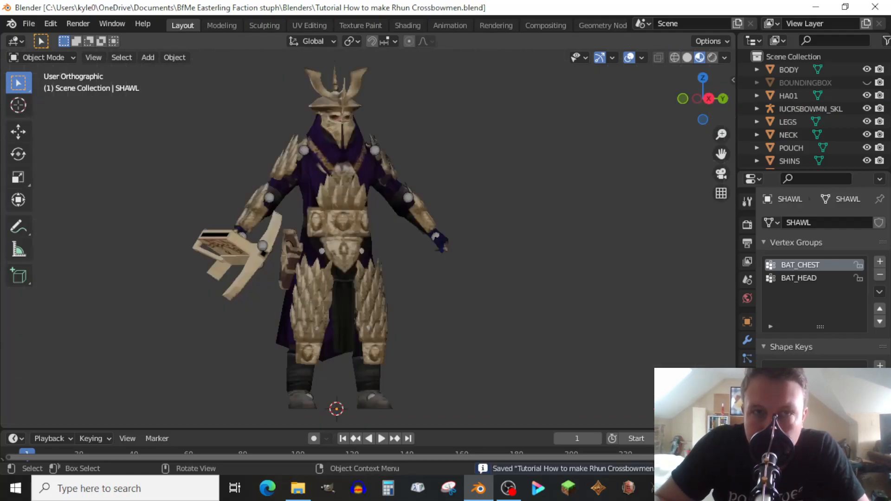
pyautogui.click(378, 153)
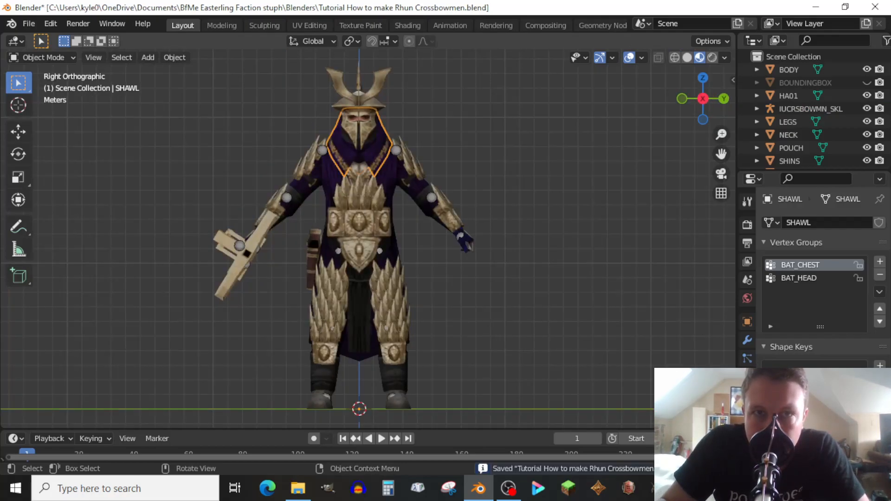
# Parent the NECK mesh to the IUCRSBOWMN_SKL armature
pyautogui.click(371, 154)
pyautogui.keyDown('shift'); pyautogui.click(396, 149); pyautogui.keyUp('shift')
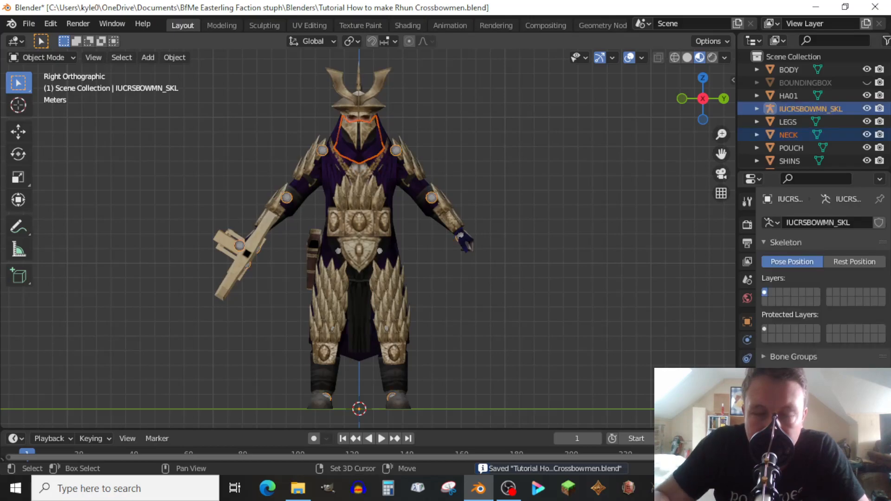
pyautogui.hotkey('ctrl', 'p')
pyautogui.press('Return')
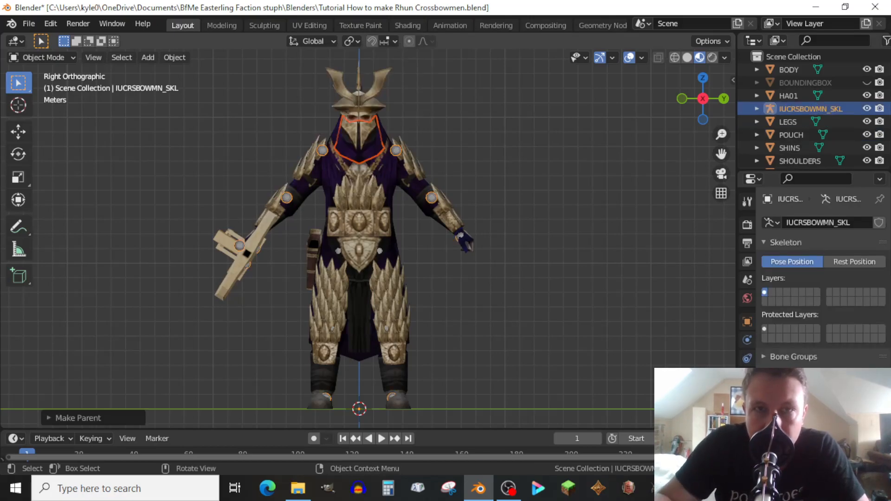
pyautogui.scroll(2, 357, 232)
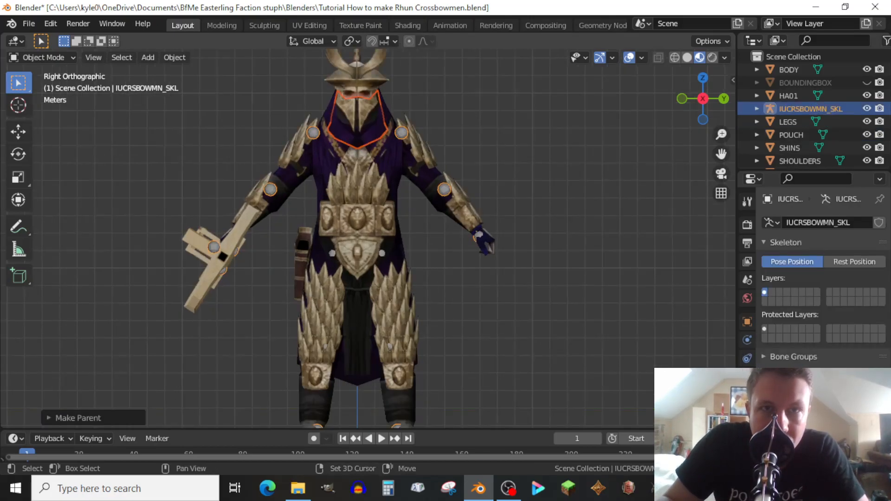
pyautogui.keyDown('shift'); pyautogui.click(357, 77); pyautogui.keyUp('shift')
pyautogui.hotkey('ctrl', 'z')
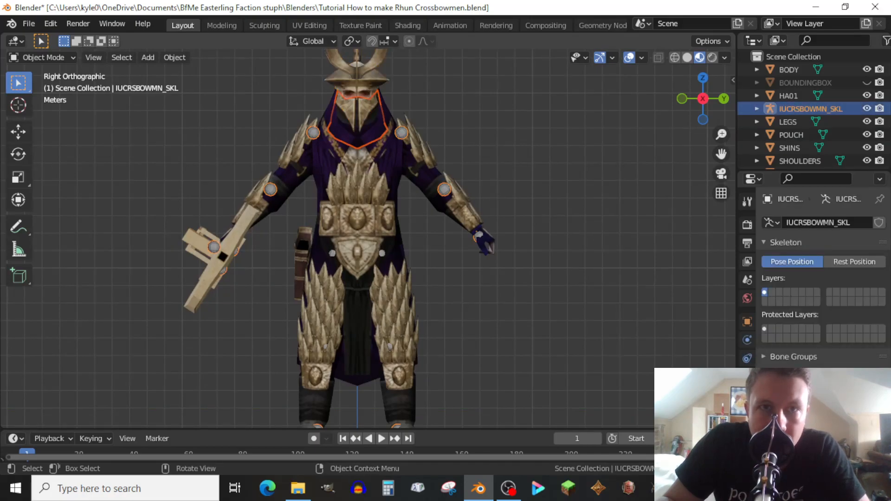
# Make the NECK mesh active and remove all of its vertex groups except BAT_CHEST and BAT_HEAD
pyautogui.keyDown('shift'); pyautogui.click(357, 139); pyautogui.keyUp('shift')
pyautogui.scroll(-1, 368, 244)
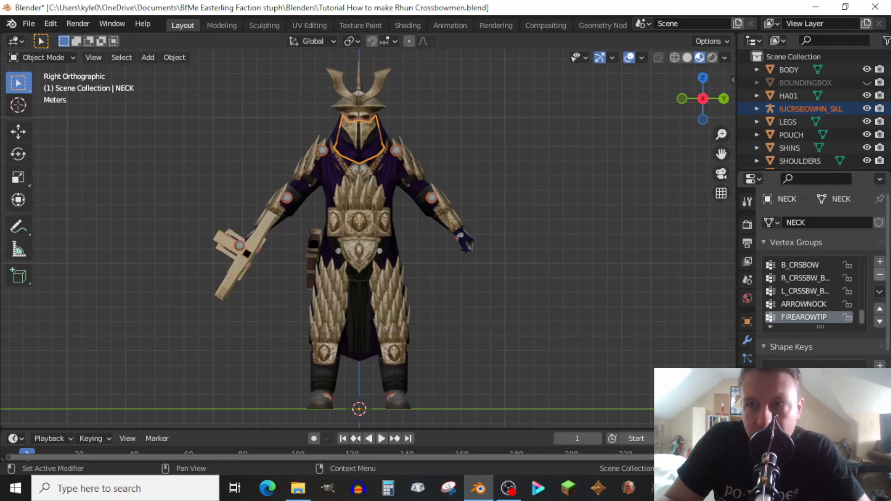
pyautogui.click(879, 275)
pyautogui.click(879, 274)
pyautogui.click(880, 274)
pyautogui.click(880, 275)
pyautogui.click(880, 275)
pyautogui.click(880, 274)
pyautogui.click(879, 275)
pyautogui.click(880, 275)
pyautogui.click(880, 275)
pyautogui.click(879, 275)
pyautogui.click(880, 274)
pyautogui.click(808, 291)
pyautogui.click(880, 275)
pyautogui.click(880, 275)
pyautogui.click(879, 274)
pyautogui.click(880, 274)
pyautogui.click(879, 275)
pyautogui.click(880, 275)
pyautogui.click(879, 275)
pyautogui.click(879, 275)
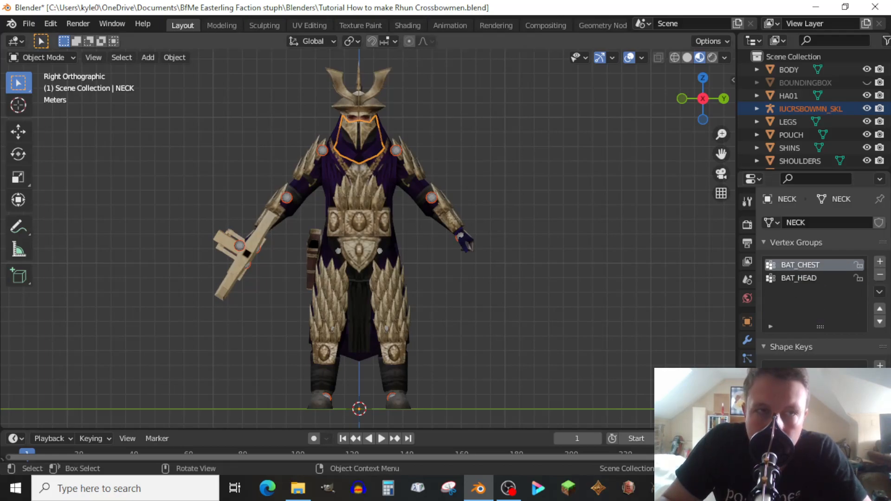
# Show the neck mesh in wireframe Weight Paint mode and assign all its vertices to BAT_HEAD at weight 1.000
pyautogui.click(42, 57)
pyautogui.click(47, 130)
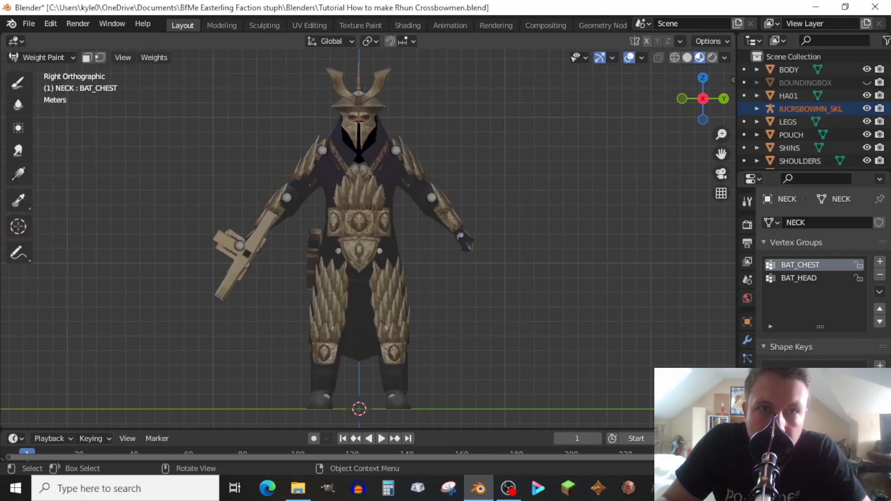
pyautogui.hotkey('shift', 'z')
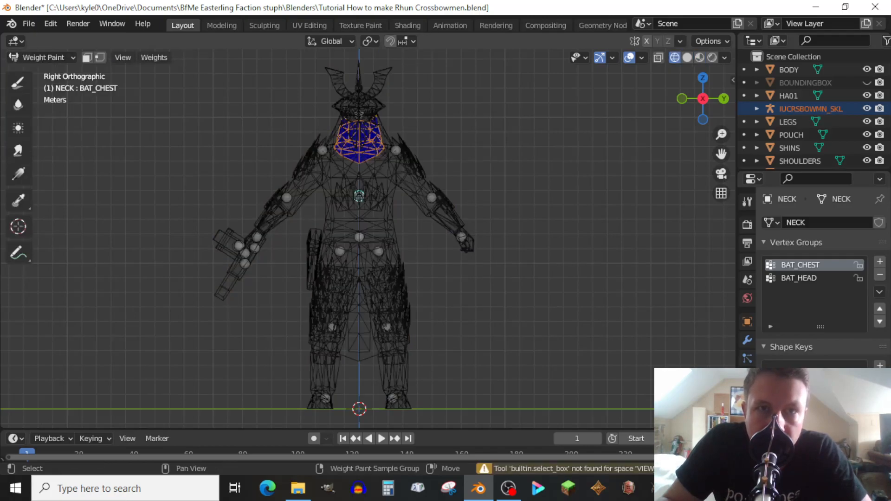
pyautogui.click(799, 278)
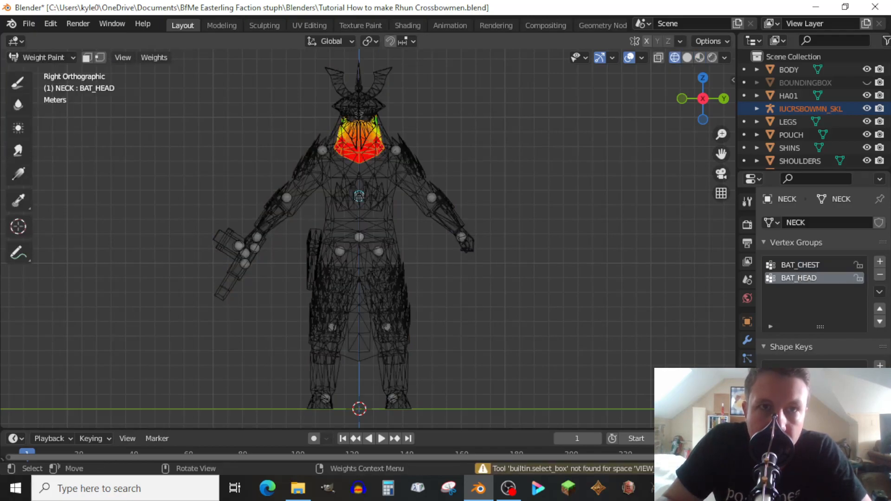
pyautogui.click(100, 57)
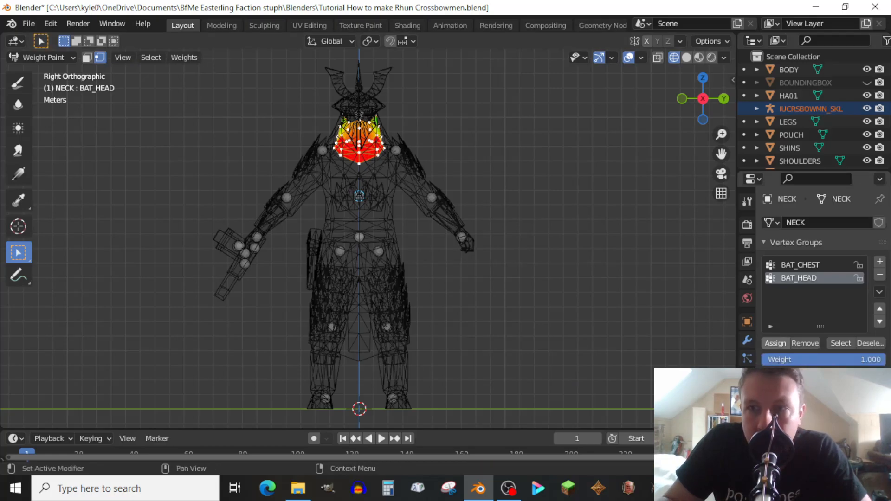
pyautogui.click(775, 343)
pyautogui.press('v')
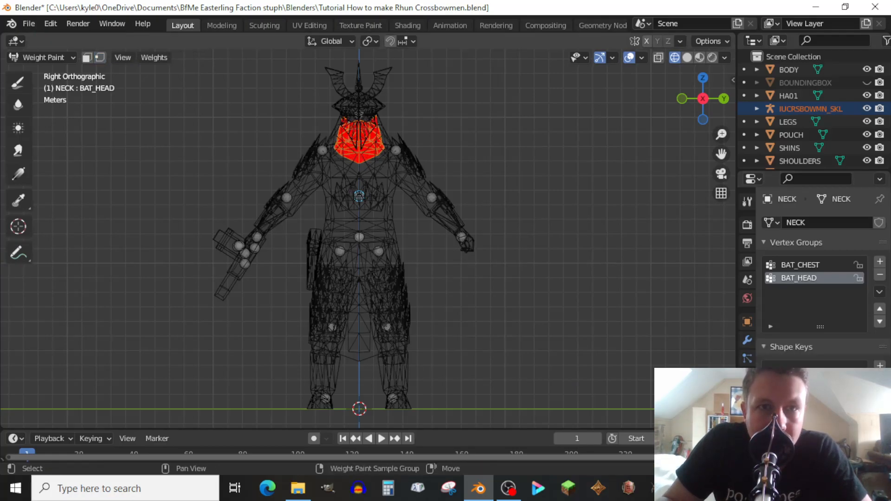
# Select the neck mesh's lower vertices in the Front view and assign them to BAT_CHEST at weight 1.000
pyautogui.keyDown('shift'); pyautogui.click(359, 196); pyautogui.keyUp('shift')
pyautogui.press('KP_1')
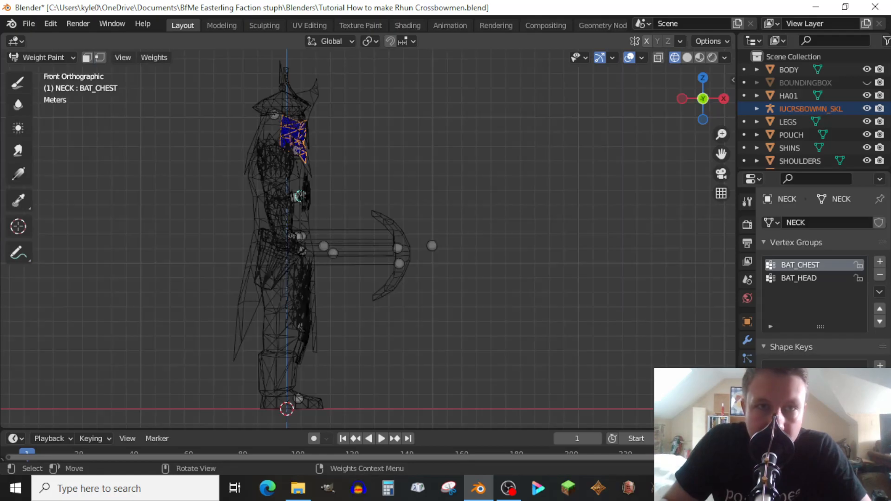
pyautogui.press('v')
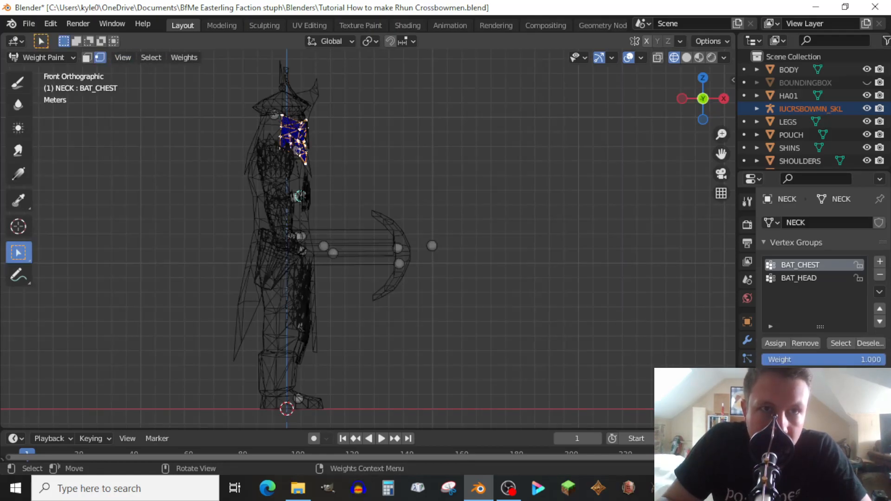
pyautogui.moveTo(264, 143); pyautogui.dragTo(371, 202)
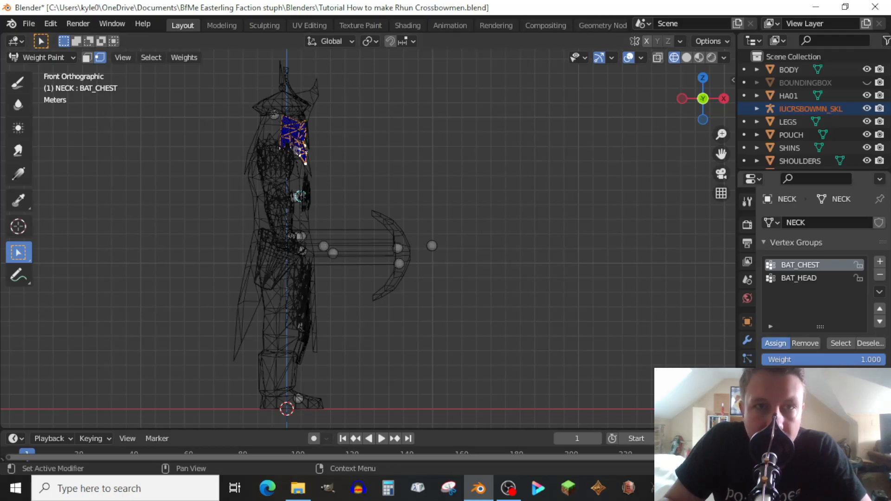
pyautogui.click(776, 343)
pyautogui.press('KP_3')
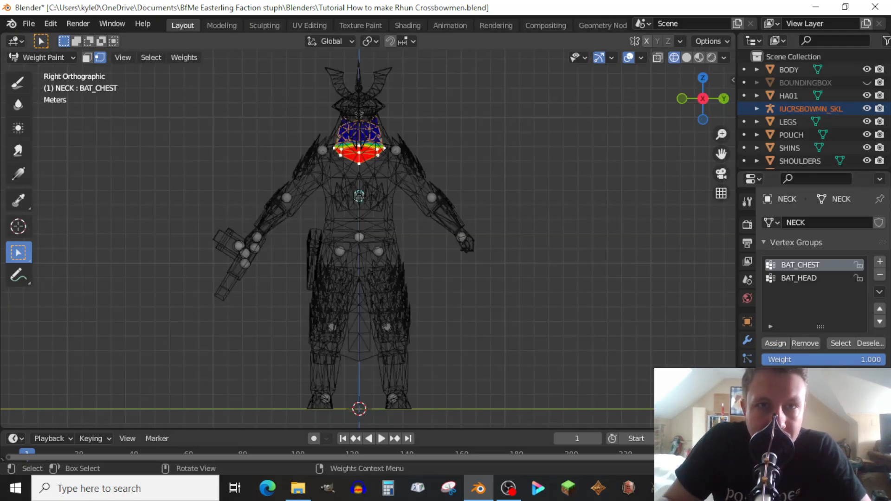
# Return the neck mesh to Object Mode, deselect everything, restore the textured viewport shading and save the file
pyautogui.click(43, 57)
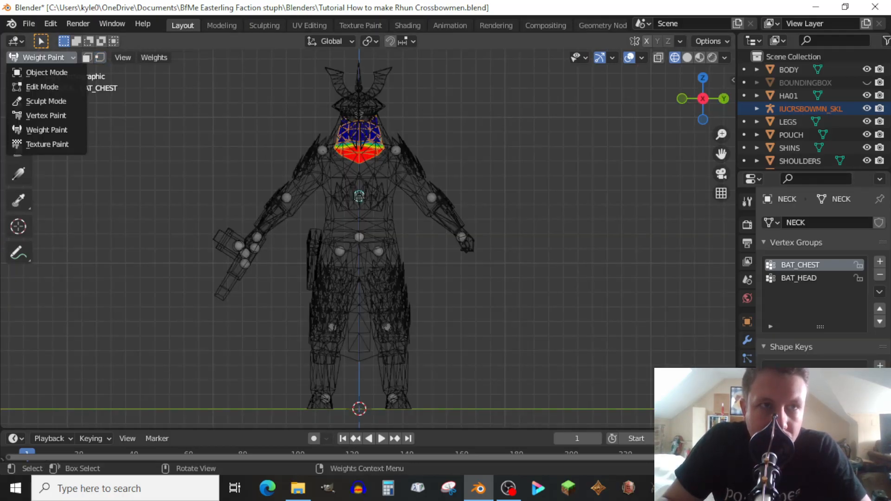
pyautogui.click(37, 71)
pyautogui.hotkey('alt', 'a')
pyautogui.hotkey('shift', 'z')
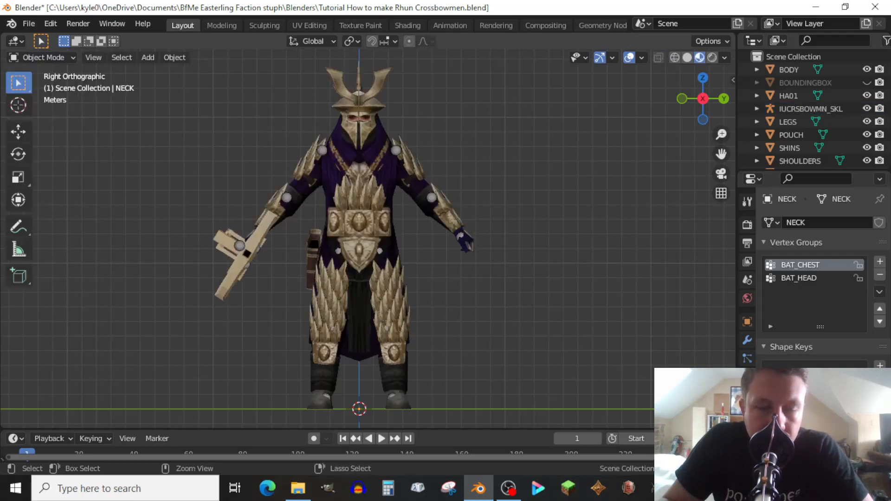
pyautogui.hotkey('ctrl', 's')
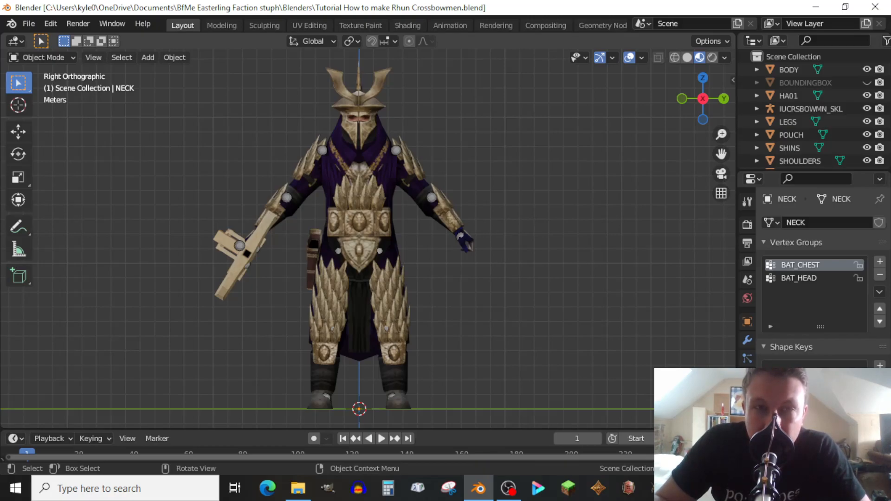
# Parent the SHOULDERS mesh to the IUCRSBOWMN_SKL armature
pyautogui.click(800, 161)
pyautogui.keyDown('ctrl'); pyautogui.click(811, 109); pyautogui.keyUp('ctrl')
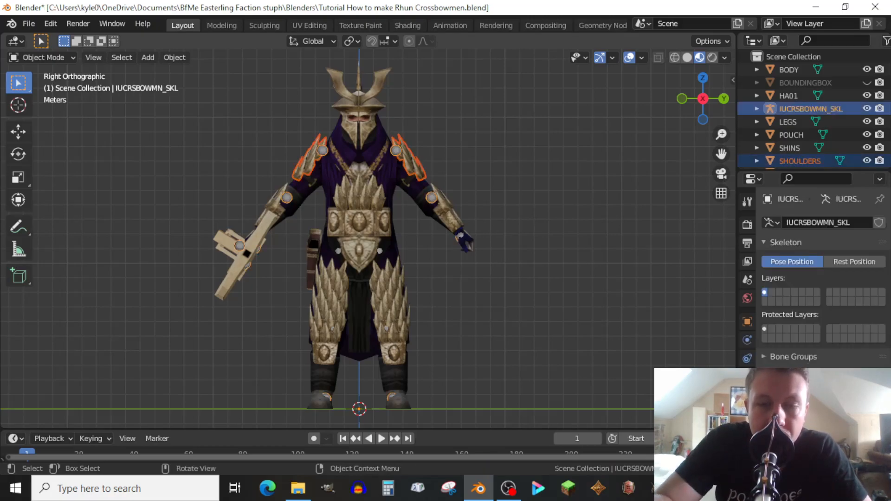
pyautogui.hotkey('ctrl', 'p')
pyautogui.click(278, 153)
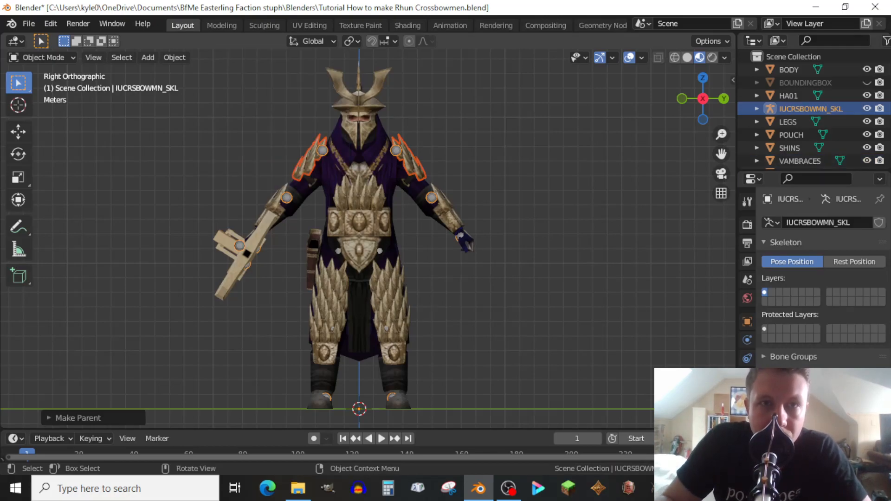
# Make the SHOULDERS mesh active and remove all of its vertex groups except BAT_UARML and BAT_UARMR
pyautogui.click(879, 274)
pyautogui.click(880, 275)
pyautogui.click(879, 274)
pyautogui.click(879, 274)
pyautogui.click(879, 274)
pyautogui.click(880, 275)
pyautogui.click(879, 274)
pyautogui.click(807, 304)
pyautogui.click(879, 274)
pyautogui.click(879, 274)
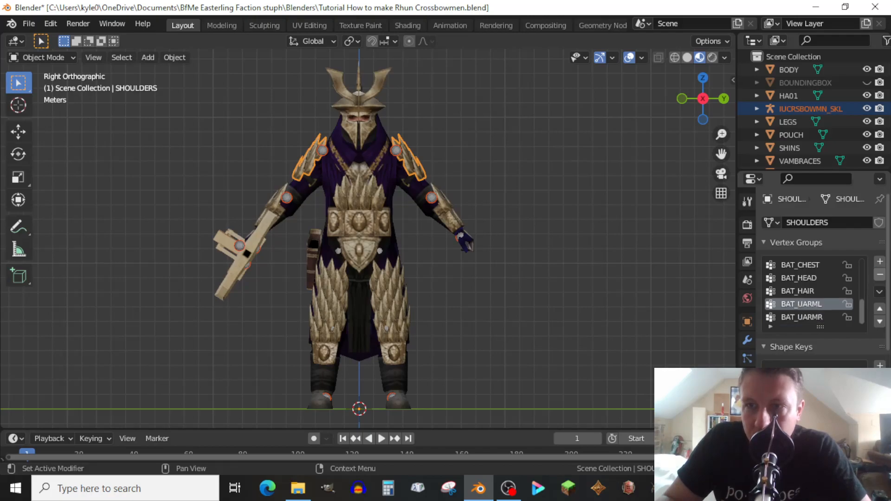
pyautogui.click(879, 274)
pyautogui.click(879, 275)
pyautogui.click(879, 274)
pyautogui.click(879, 274)
pyautogui.click(879, 274)
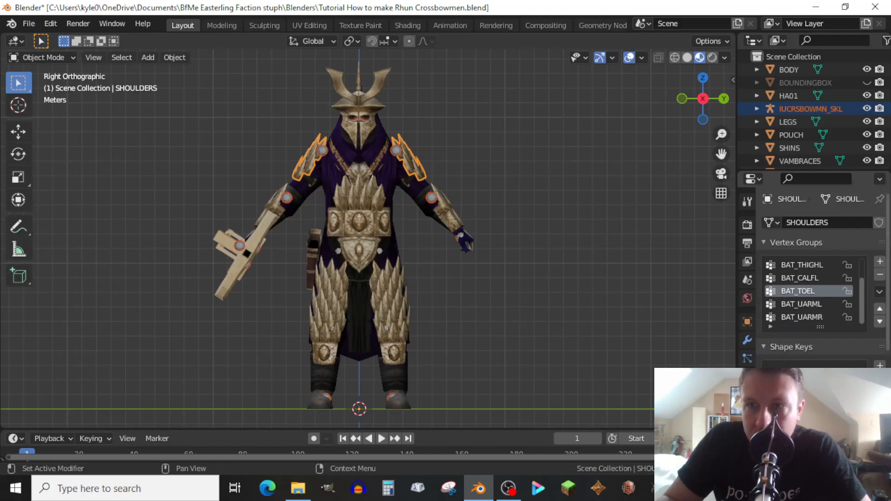
pyautogui.click(879, 274)
pyautogui.click(879, 274)
pyautogui.click(879, 274)
pyautogui.click(879, 275)
pyautogui.click(879, 275)
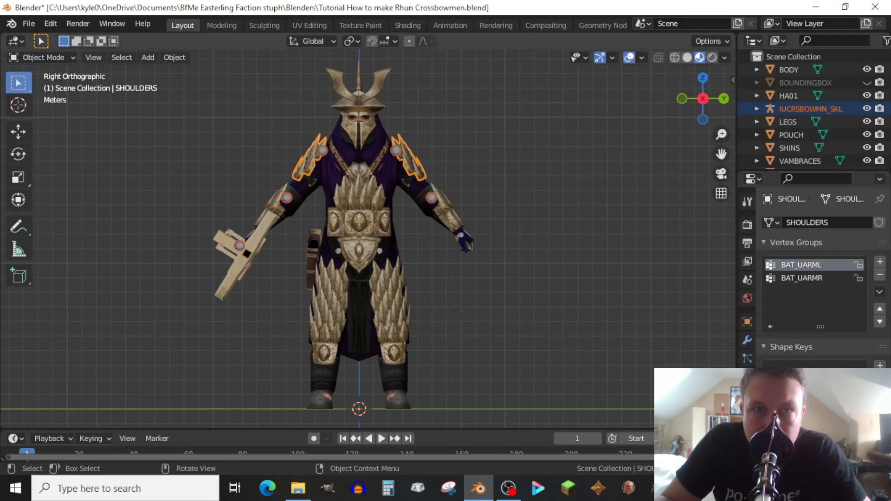
# In wireframe Weight Paint mode, assign the crossbow-side shoulder pad's vertices to BAT_UARMR at weight 1.000 and check the opposite pad's vertices against that group
pyautogui.click(42, 57)
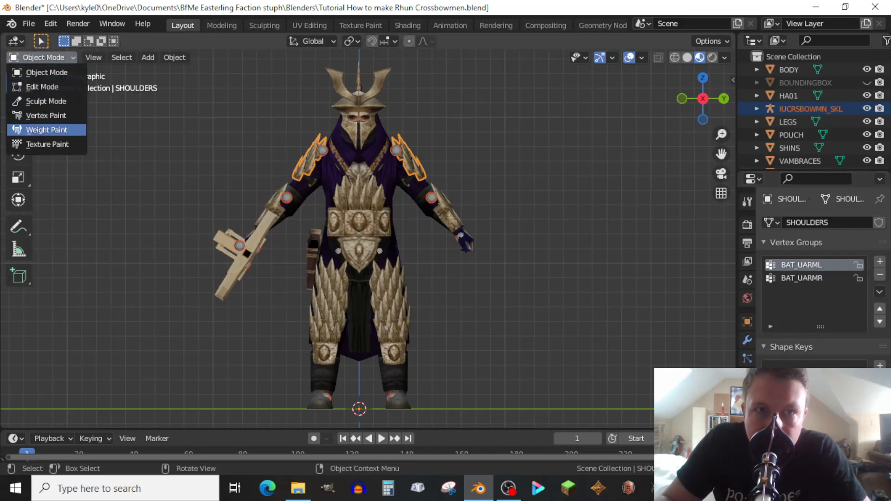
pyautogui.click(44, 130)
pyautogui.hotkey('shift', 'z')
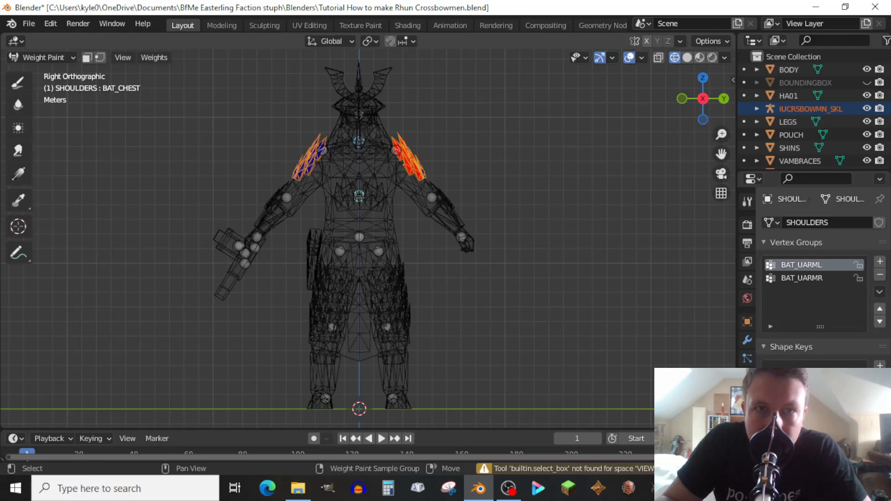
pyautogui.keyDown('shift'); pyautogui.click(323, 150); pyautogui.keyUp('shift')
pyautogui.click(100, 57)
pyautogui.moveTo(232, 93); pyautogui.dragTo(367, 207)
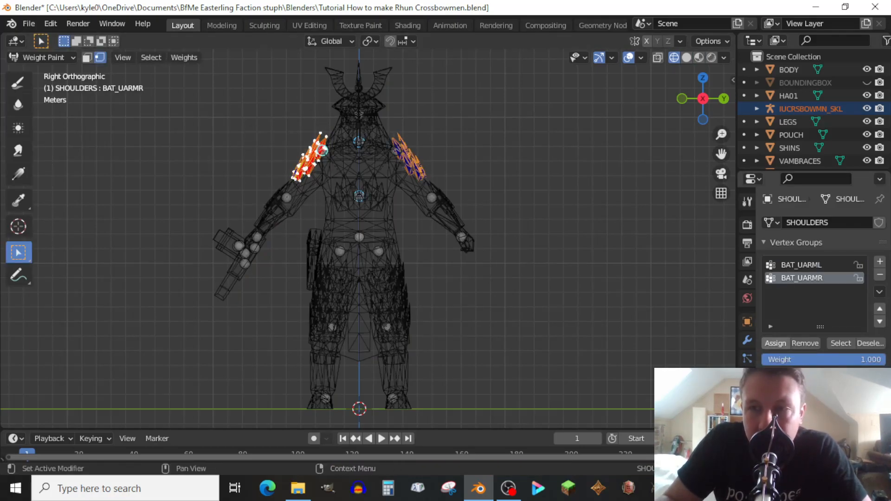
pyautogui.moveTo(377, 112); pyautogui.dragTo(489, 221)
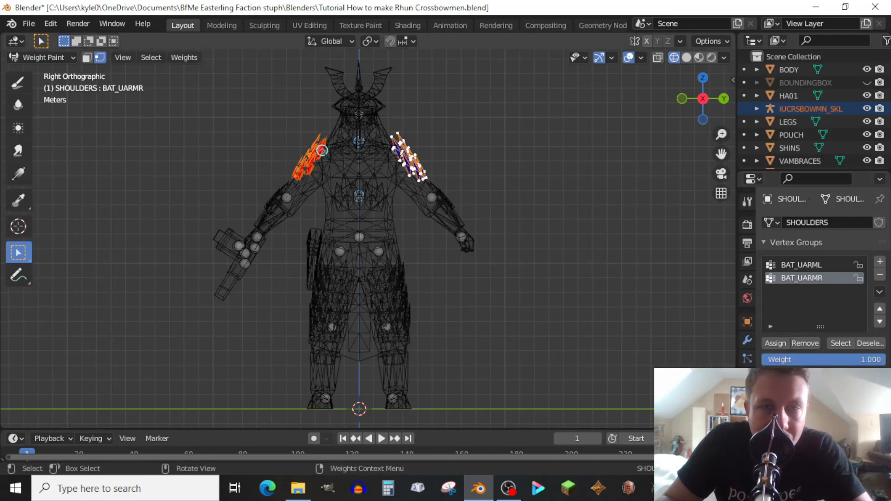
pyautogui.click(100, 57)
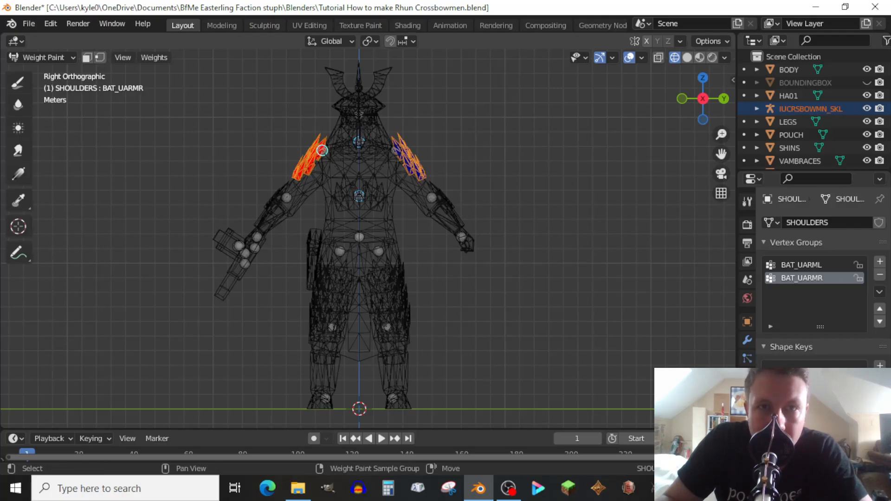
# Switch to BAT_UARML, select the vertices of the pad opposite the crossbow for weight 1.000, and check the crossbow-side pad's vertices against that group
pyautogui.keyDown('shift'); pyautogui.click(396, 150); pyautogui.keyUp('shift')
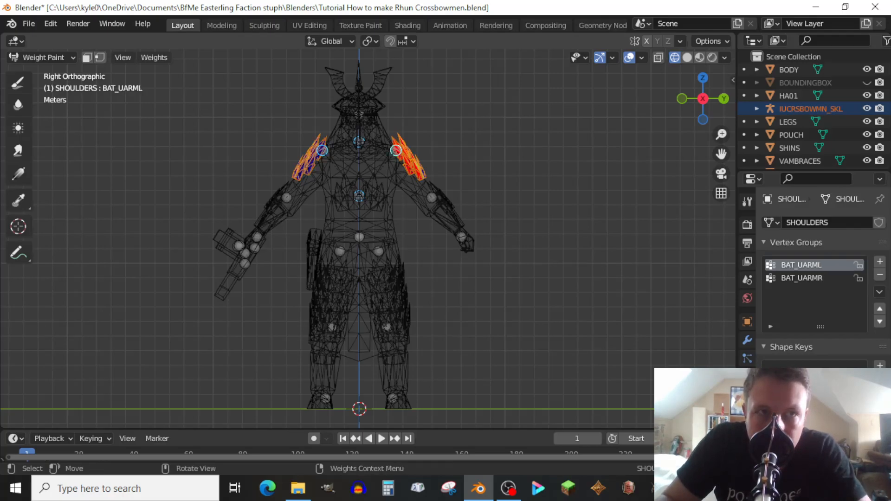
pyautogui.click(100, 57)
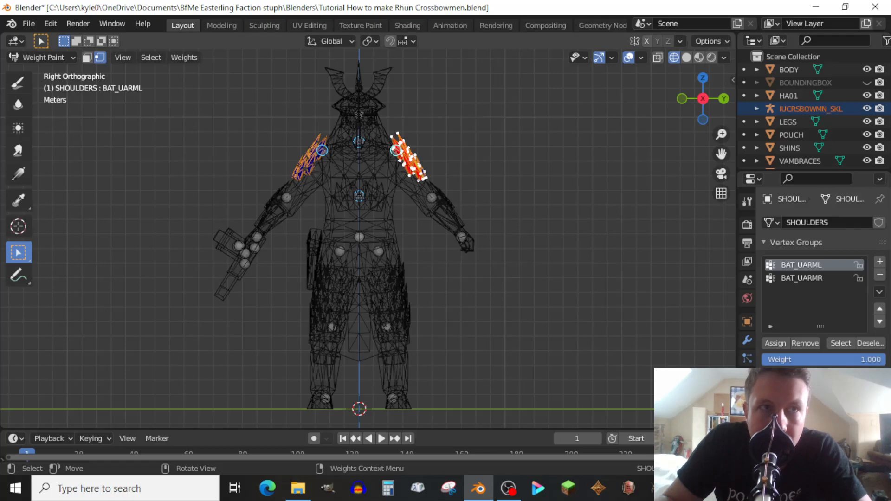
pyautogui.moveTo(364, 102); pyautogui.dragTo(535, 231)
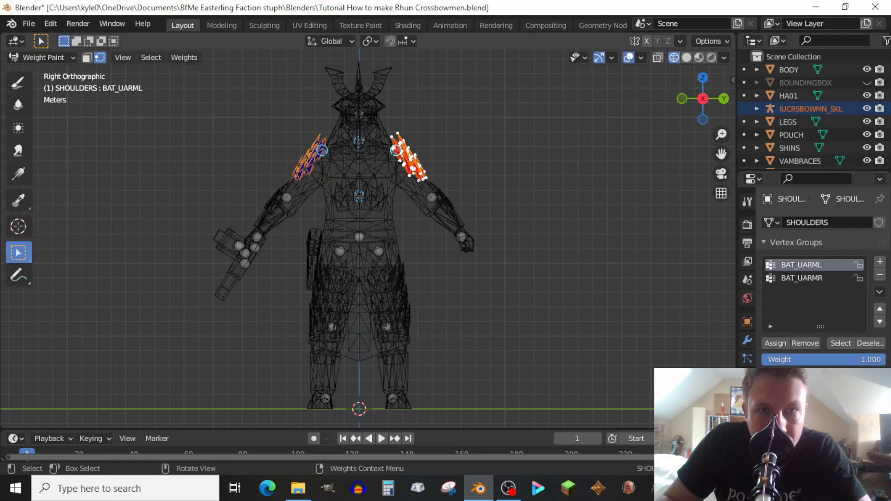
pyautogui.moveTo(255, 115); pyautogui.dragTo(350, 212)
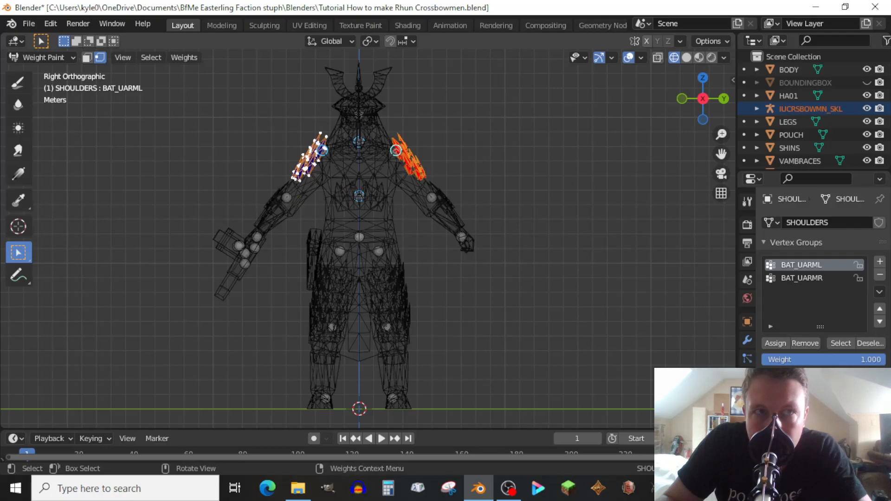
# Return the shoulders to Object Mode with nothing selected, restore the textured viewport shading and save the file
pyautogui.click(42, 57)
pyautogui.click(43, 70)
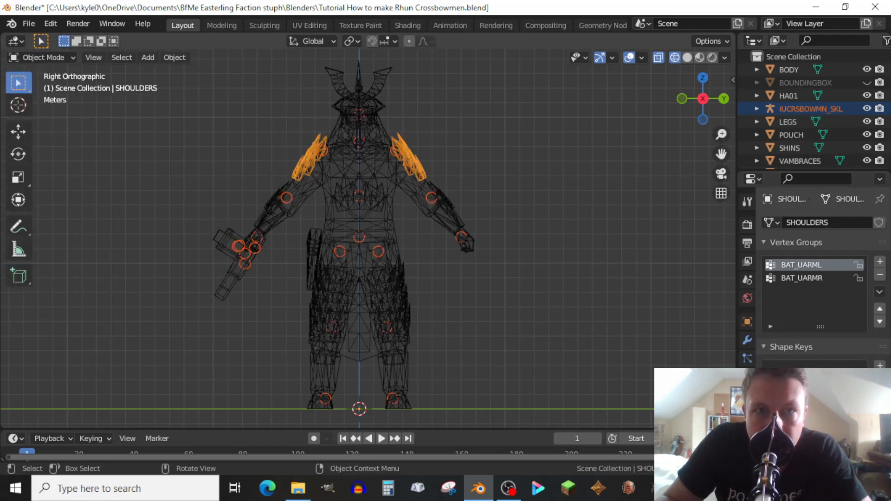
pyautogui.hotkey('shift', 'z')
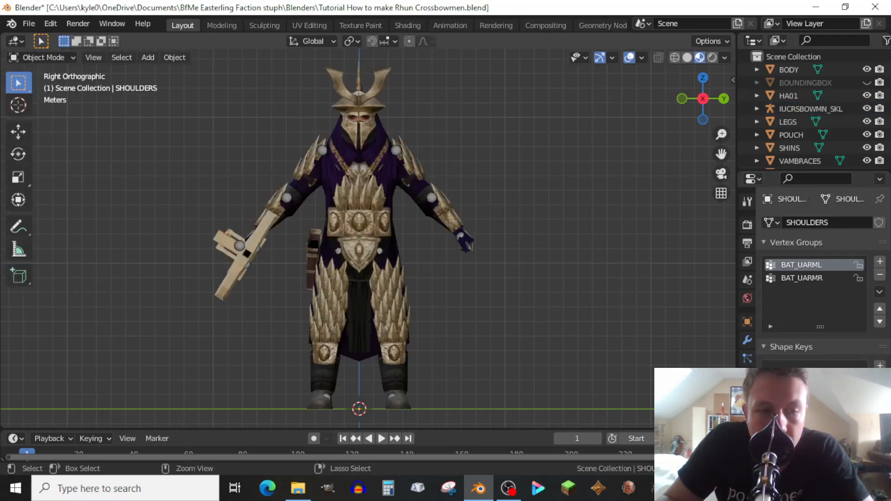
pyautogui.hotkey('ctrl', 's')
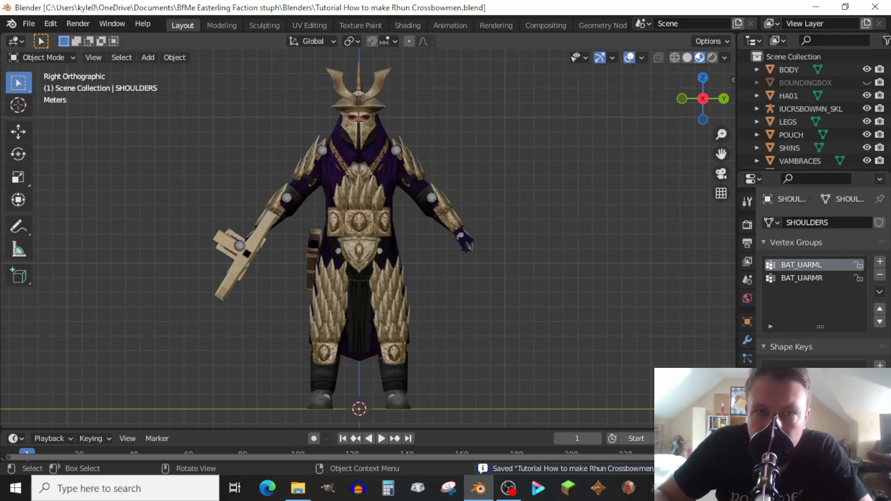
# Parent the POUCH mesh to the IUCRSBOWMN_SKL armature with automatic weights
pyautogui.click(313, 260)
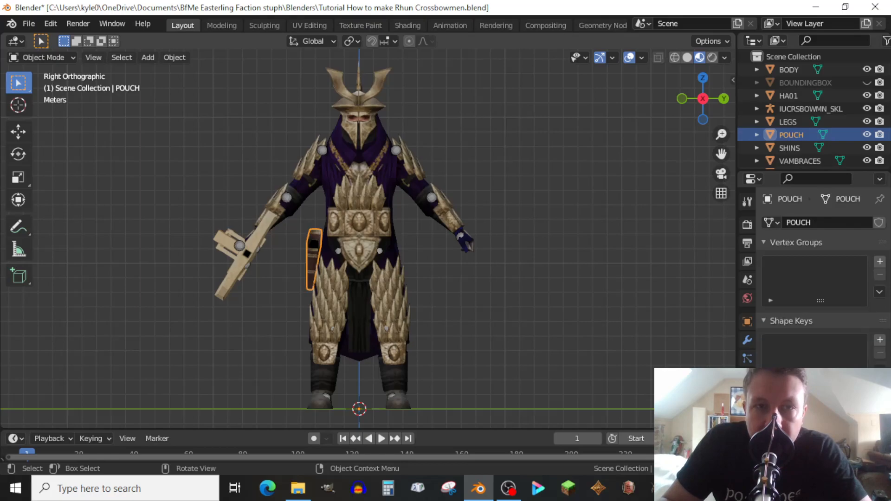
pyautogui.keyDown('shift'); pyautogui.click(286, 197); pyautogui.keyUp('shift')
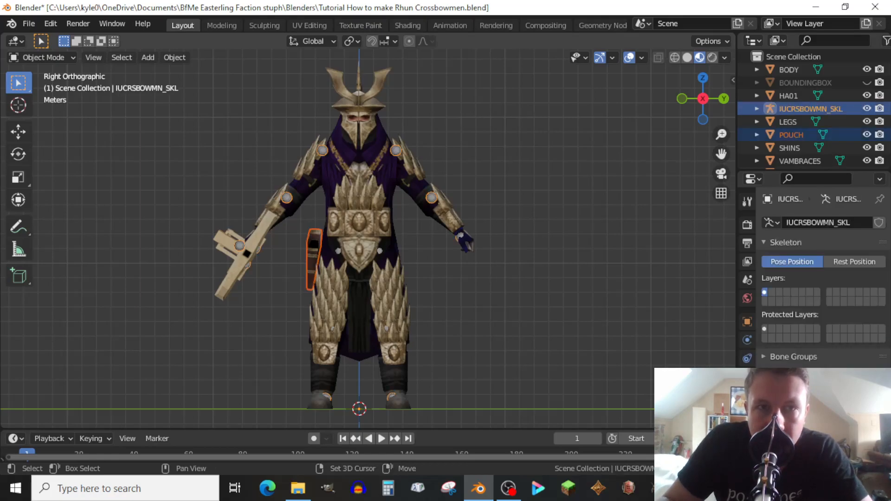
pyautogui.hotkey('ctrl', 'p')
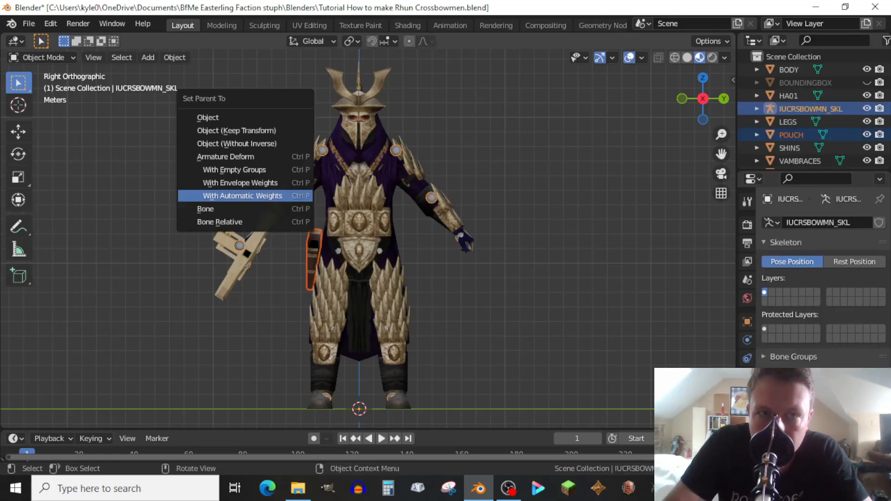
pyautogui.click(242, 196)
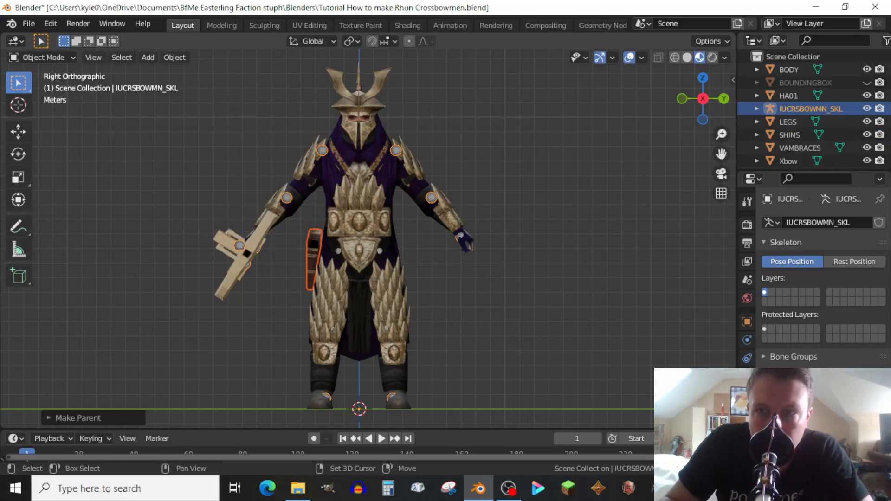
# Make the POUCH mesh active and remove all of its vertex groups except BAT_PELVIS
pyautogui.keyDown('shift'); pyautogui.click(314, 260); pyautogui.keyUp('shift')
pyautogui.click(880, 275)
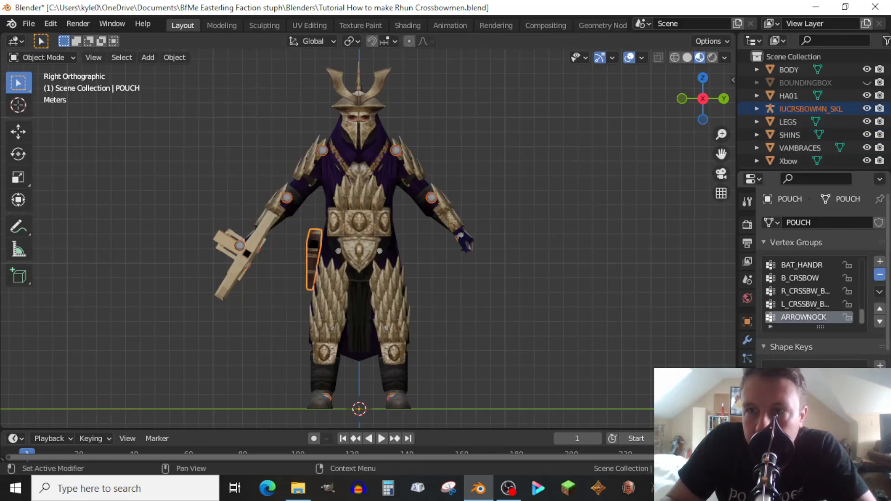
pyautogui.click(880, 274)
pyautogui.click(880, 274)
pyautogui.click(880, 275)
pyautogui.click(880, 275)
pyautogui.click(880, 274)
pyautogui.click(880, 275)
pyautogui.click(880, 275)
pyautogui.click(880, 275)
pyautogui.click(879, 274)
pyautogui.click(880, 275)
pyautogui.click(879, 274)
pyautogui.click(880, 274)
pyautogui.click(880, 275)
pyautogui.click(879, 275)
pyautogui.click(880, 274)
pyautogui.click(879, 275)
pyautogui.click(880, 275)
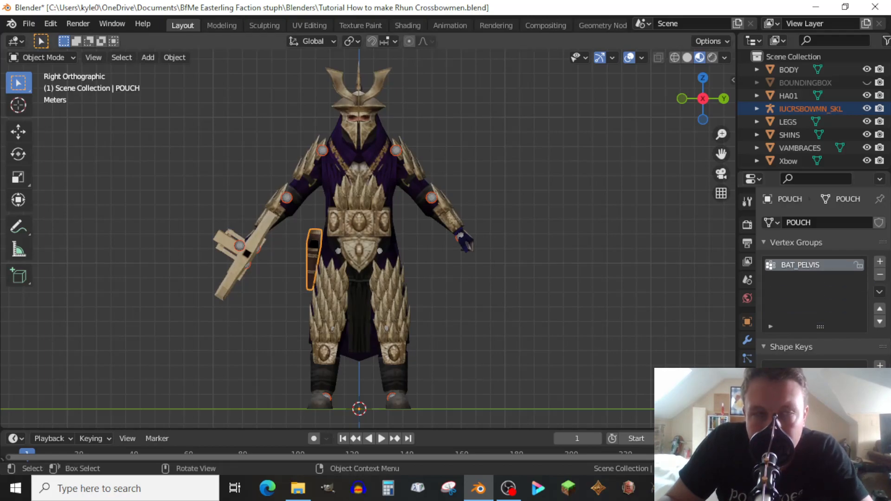
# In wireframe Weight Paint mode, assign all of the pouch's vertices to BAT_PELVIS at weight 1.000 and inspect the weights from the front and side
pyautogui.click(43, 57)
pyautogui.click(46, 130)
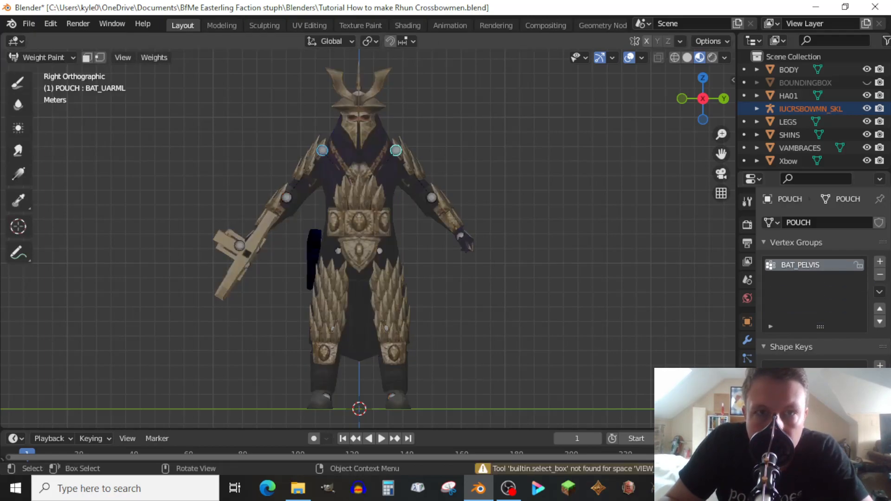
pyautogui.hotkey('shift', 'z')
pyautogui.keyDown('shift'); pyautogui.click(359, 238); pyautogui.keyUp('shift')
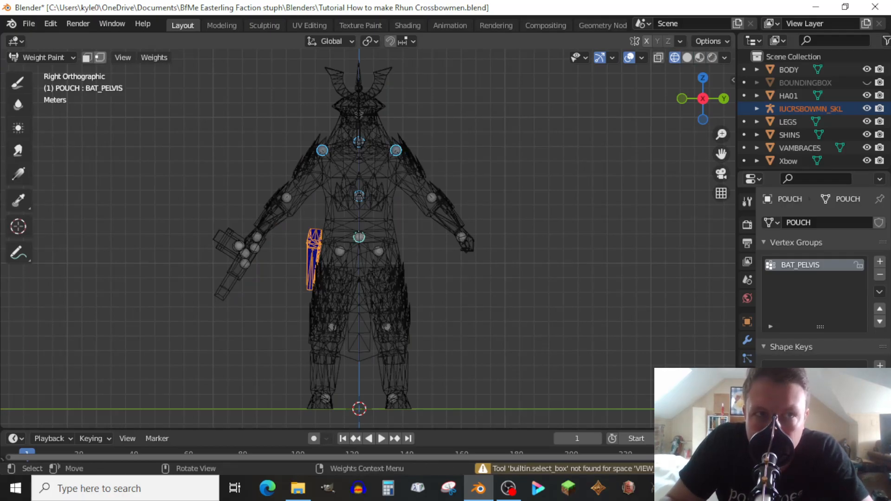
pyautogui.click(100, 58)
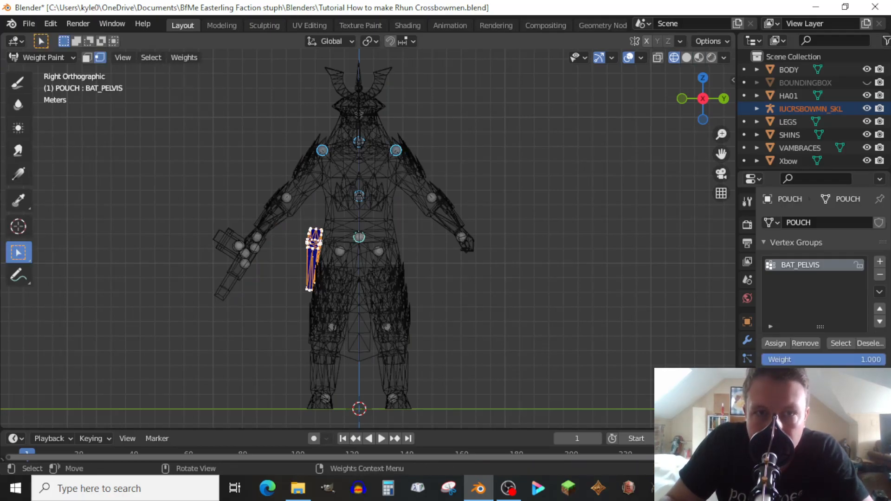
pyautogui.click(776, 343)
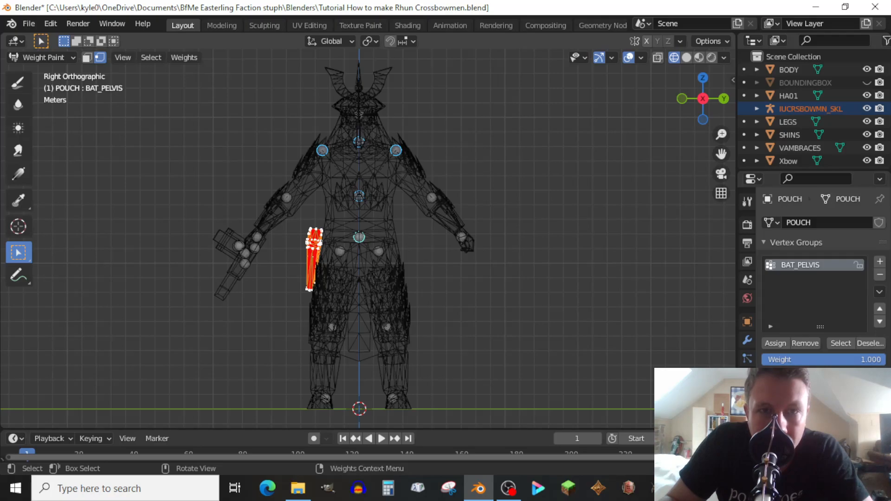
pyautogui.scroll(8, 358, 237)
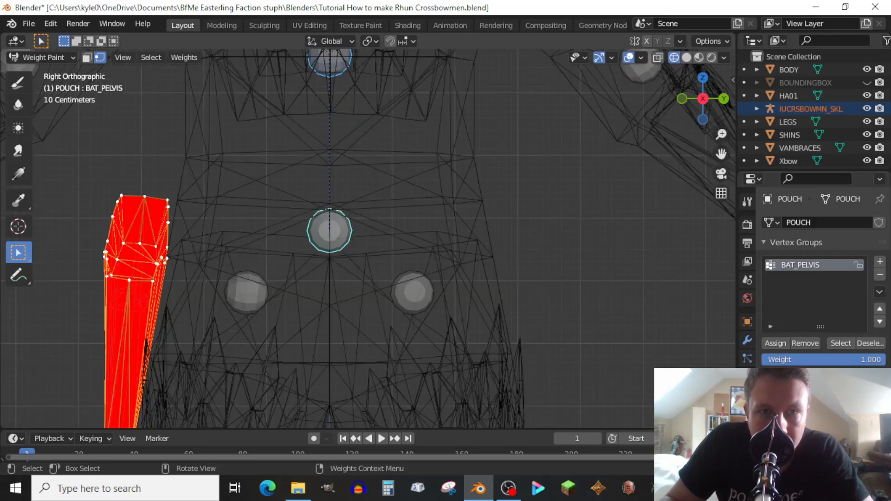
pyautogui.scroll(-7, 369, 240)
pyautogui.scroll(-1, 369, 238)
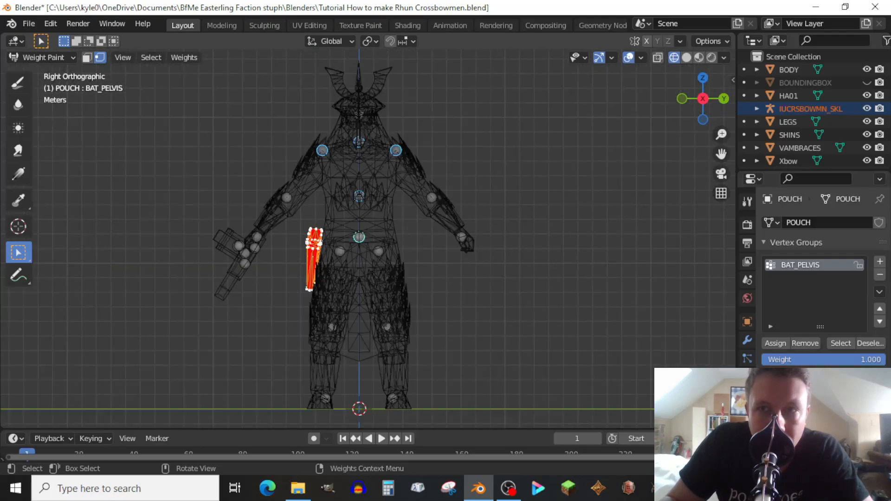
pyautogui.moveTo(703, 98); pyautogui.dragTo(571, 112)
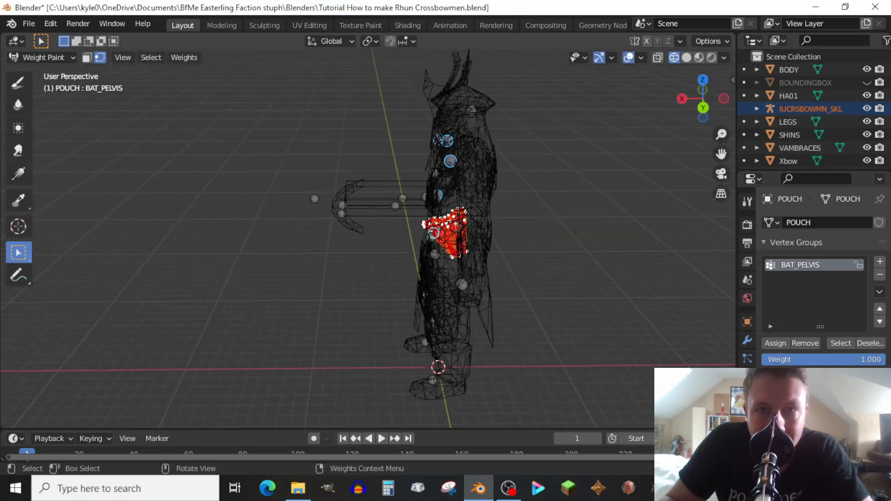
pyautogui.press('KP_3')
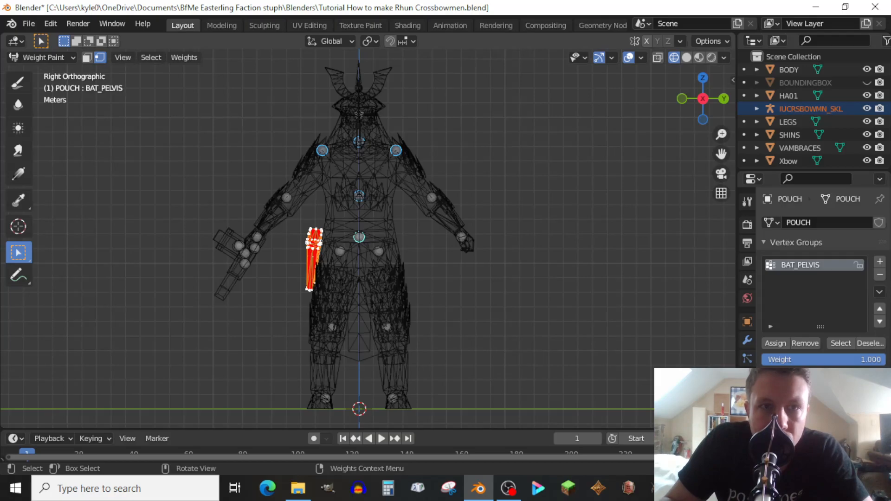
# Return the pouch to Object Mode with the textured viewport shading restored, save the file and deselect everything
pyautogui.click(100, 57)
pyautogui.click(41, 57)
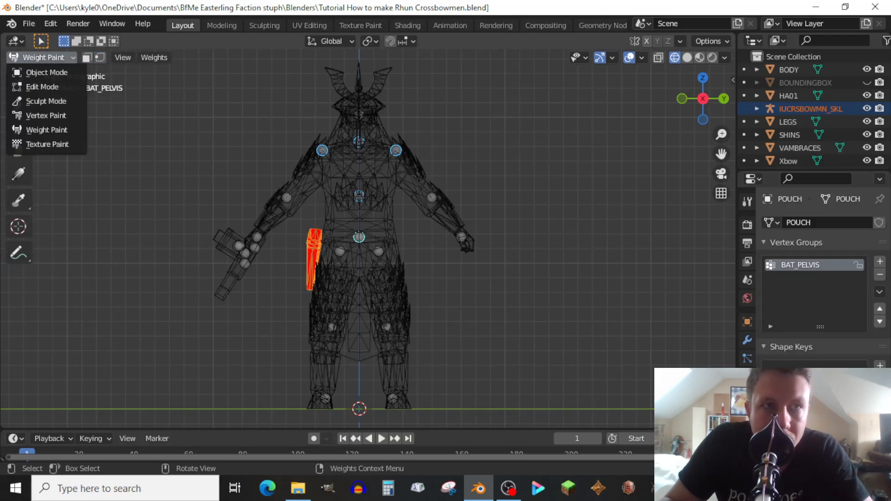
pyautogui.click(46, 72)
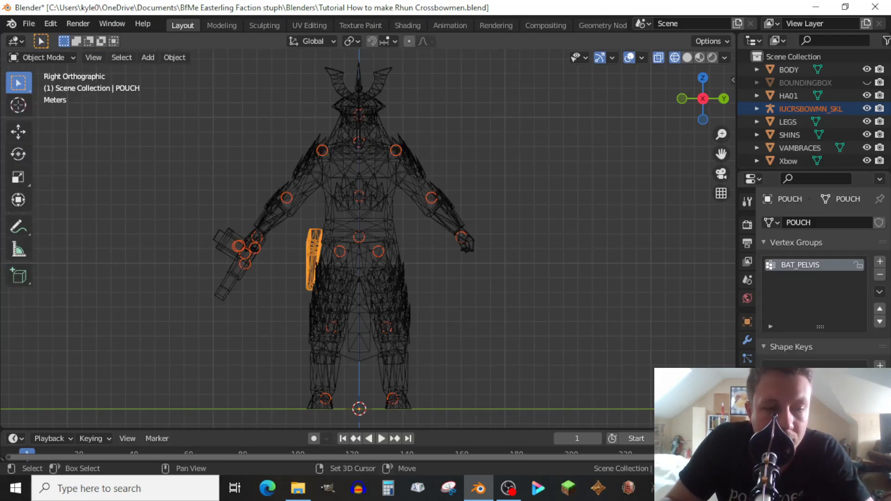
pyautogui.hotkey('shift', 'z')
pyautogui.hotkey('ctrl', 's')
pyautogui.hotkey('alt', 'a')
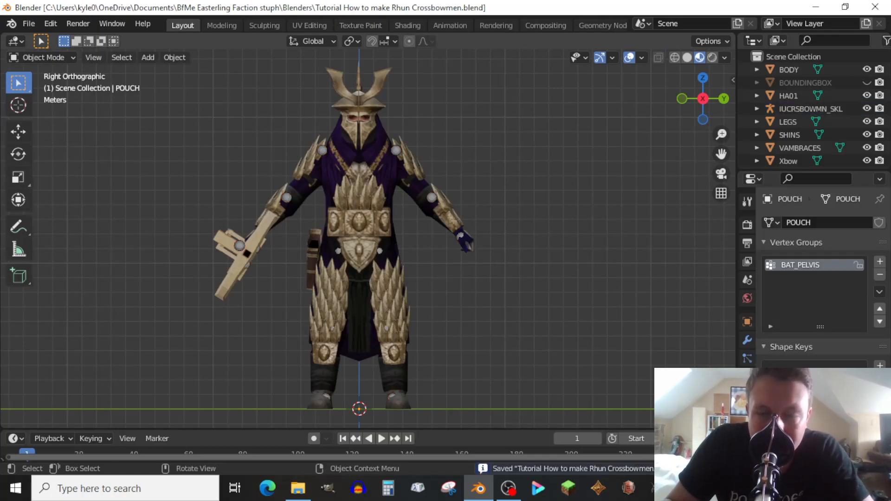
# Parent the VAMBRACES mesh to the IUCRSBOWMN_SKL armature with automatic weights
pyautogui.keyDown('shift'); pyautogui.click(445, 209); pyautogui.keyUp('shift')
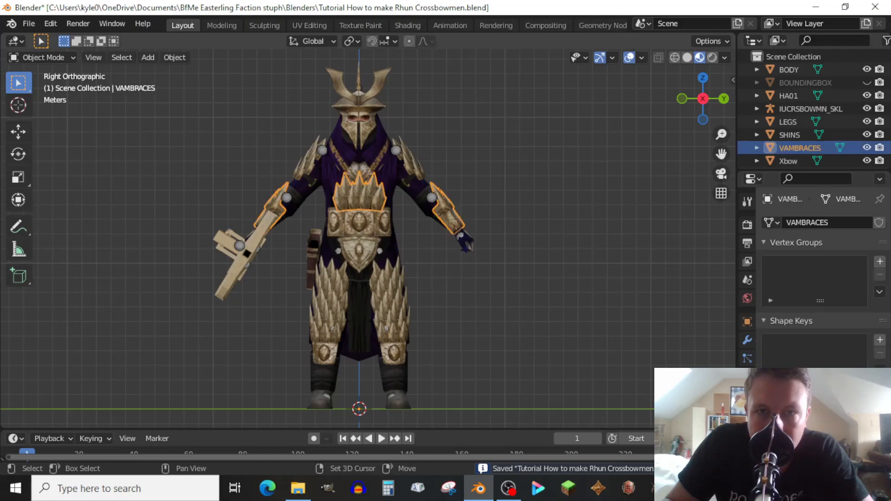
pyautogui.keyDown('shift'); pyautogui.click(432, 197); pyautogui.keyUp('shift')
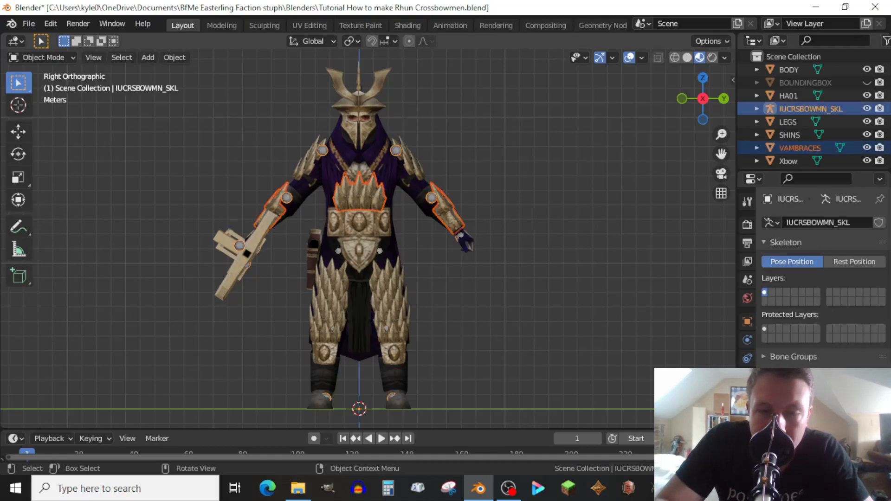
pyautogui.hotkey('ctrl', 'p')
pyautogui.press('Return')
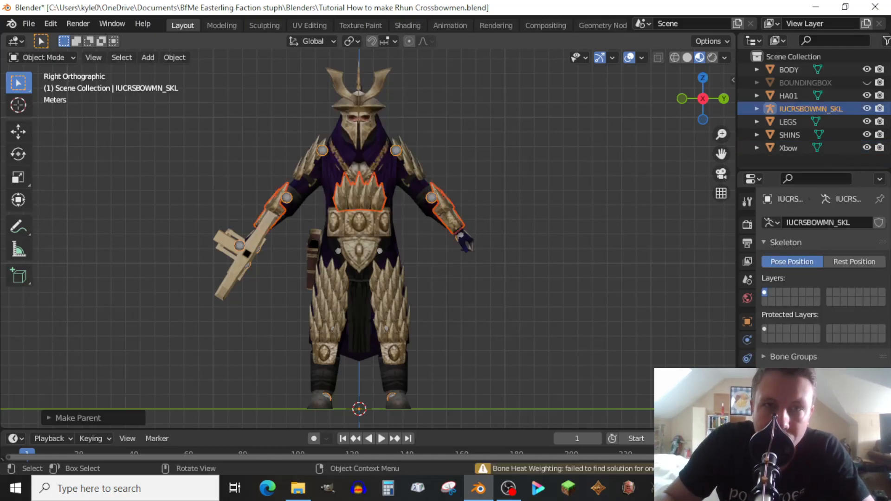
# Make the VAMBRACES mesh active and remove all of its vertex groups except BAT_CHEST, BAT_FARML and BAT_FARMR
pyautogui.keyDown('shift'); pyautogui.click(445, 211); pyautogui.keyUp('shift')
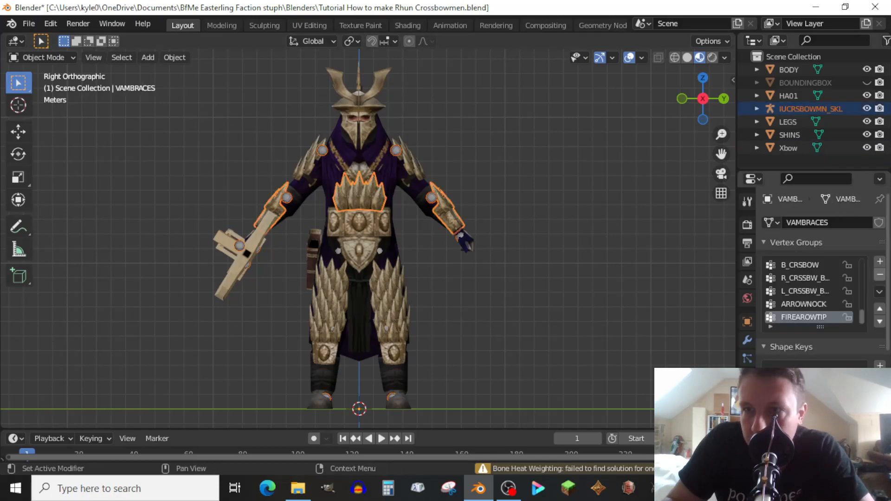
pyautogui.click(879, 274)
pyautogui.click(879, 275)
pyautogui.click(880, 274)
pyautogui.click(879, 274)
pyautogui.click(879, 274)
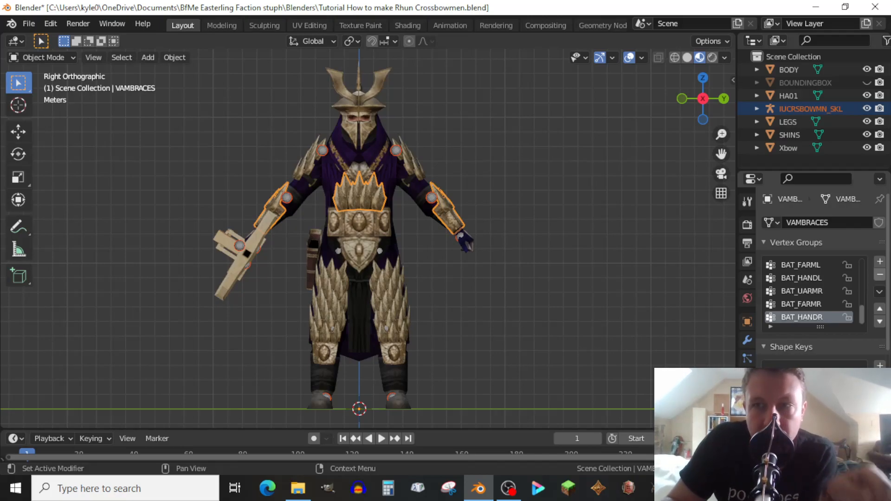
pyautogui.click(879, 274)
pyautogui.click(802, 304)
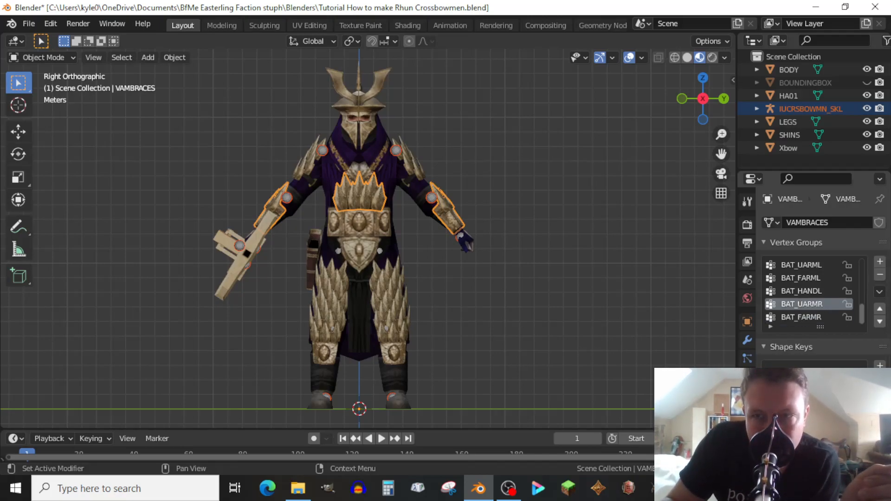
pyautogui.click(879, 274)
pyautogui.click(879, 274)
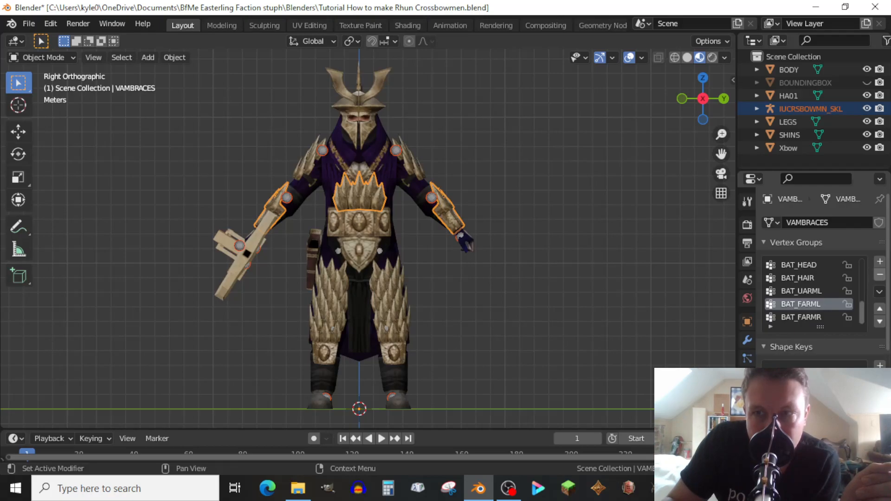
pyautogui.click(801, 291)
pyautogui.click(879, 274)
pyautogui.click(880, 274)
pyautogui.click(880, 274)
pyautogui.click(801, 278)
pyautogui.click(879, 275)
pyautogui.click(879, 274)
pyautogui.click(879, 275)
pyautogui.click(879, 274)
pyautogui.click(879, 274)
pyautogui.click(879, 274)
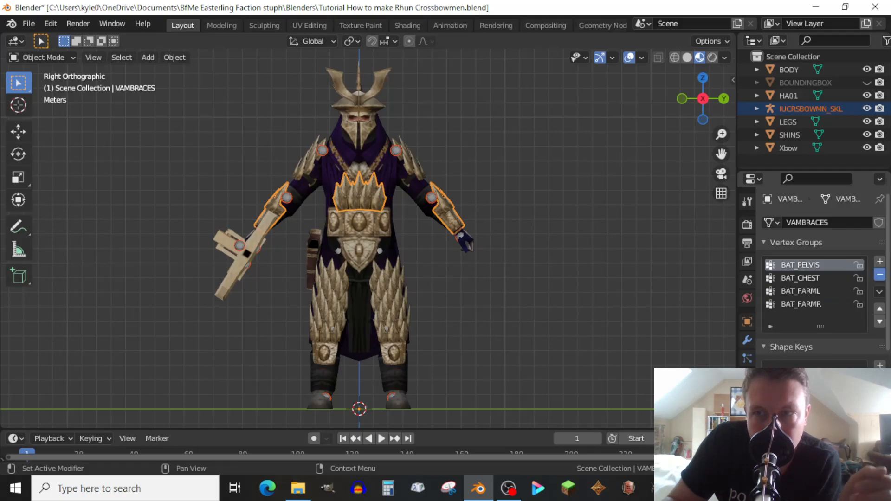
pyautogui.click(879, 274)
# In wireframe Weight Paint mode, assign only the spiked chest piece's vertices to BAT_CHEST at weight 1.000
pyautogui.click(41, 57)
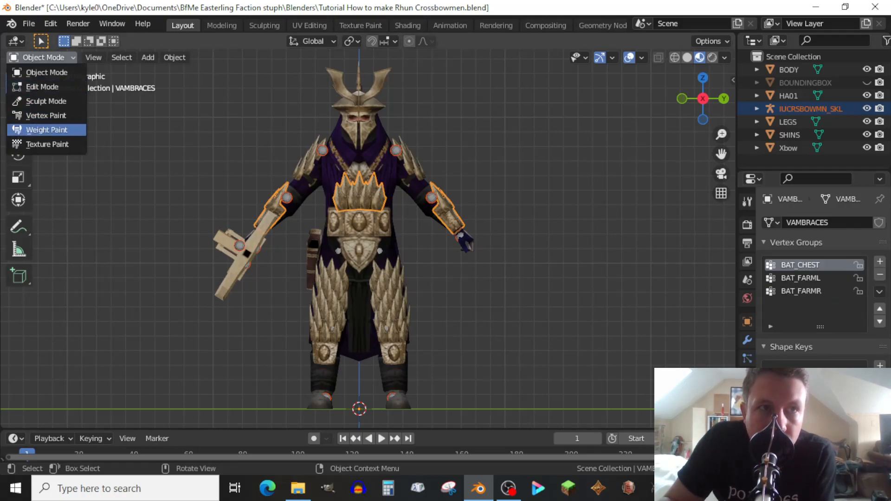
pyautogui.click(35, 130)
pyautogui.hotkey('shift', 'z')
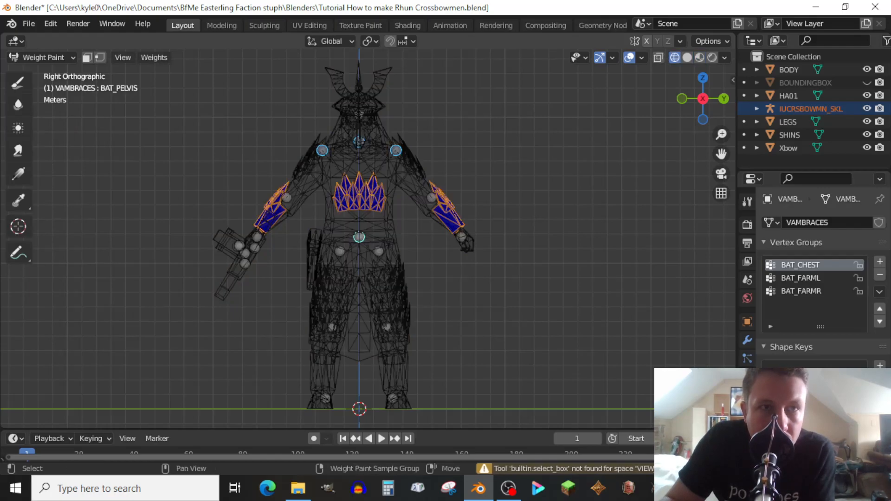
pyautogui.press('v')
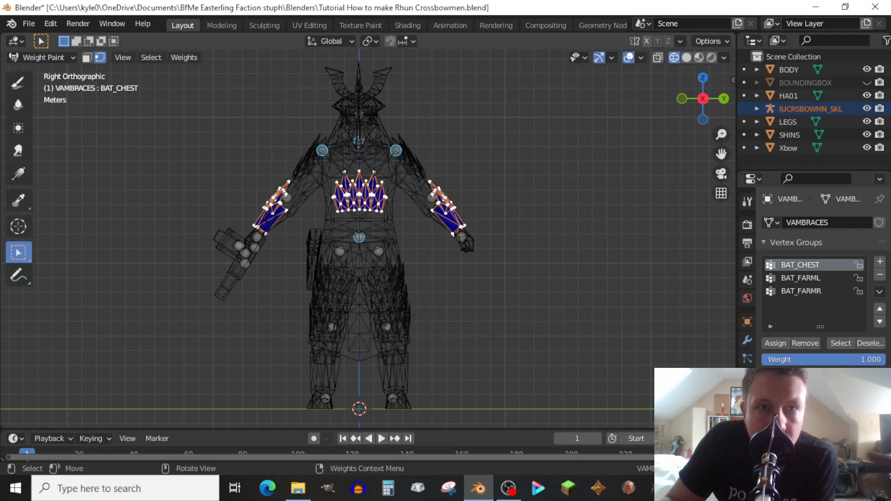
pyautogui.moveTo(316, 152); pyautogui.dragTo(404, 228)
pyautogui.click(775, 343)
pyautogui.press('v')
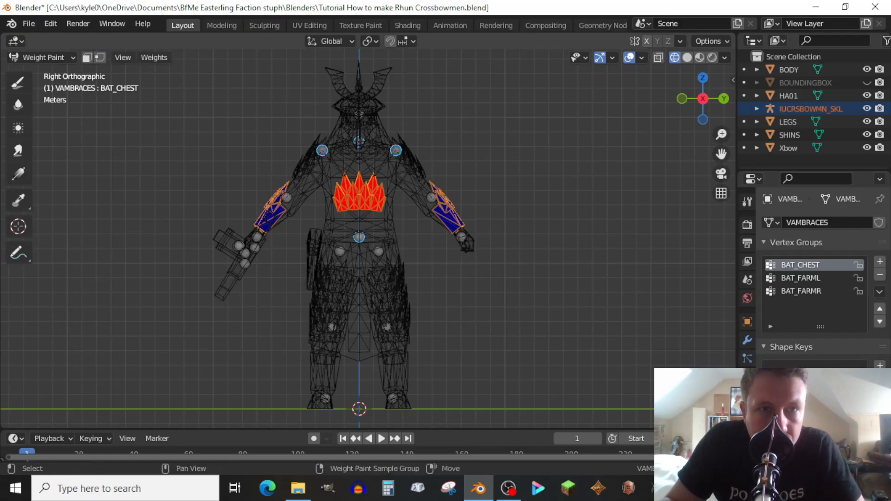
# Switch to the BAT_FARMR bone and assign the crossbow-side vambrace's vertices to its group at weight 1.000
pyautogui.keyDown('shift'); pyautogui.click(286, 198); pyautogui.keyUp('shift')
pyautogui.click(99, 57)
pyautogui.moveTo(167, 123); pyautogui.dragTo(317, 263)
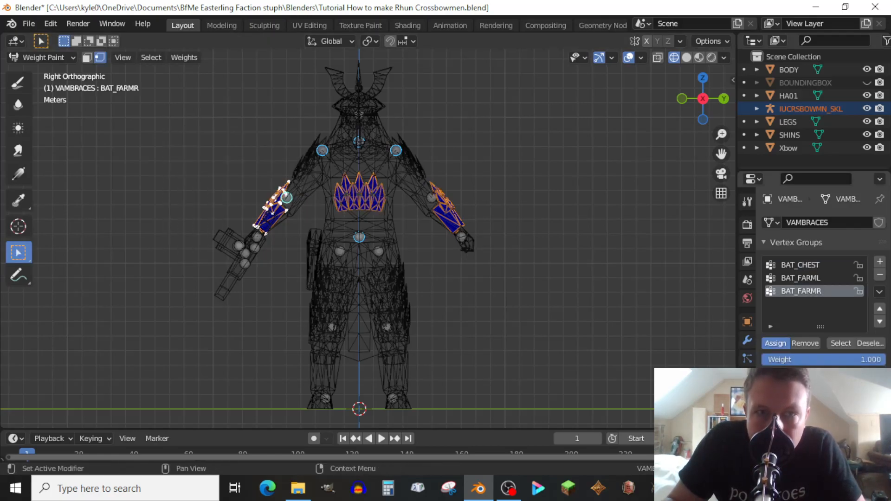
pyautogui.click(776, 343)
pyautogui.press('v')
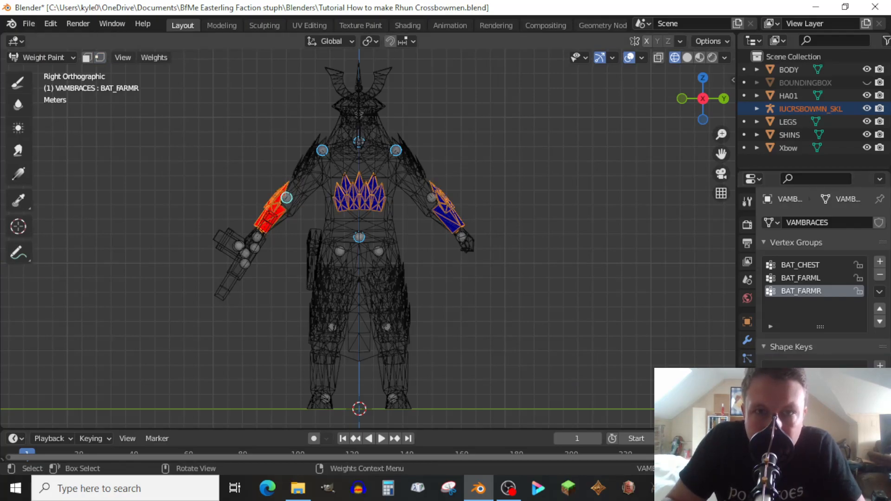
# Switch to the BAT_FARML bone and assign the vertices of the vambrace opposite the crossbow to its group at weight 1.000
pyautogui.keyDown('shift'); pyautogui.click(431, 197); pyautogui.keyUp('shift')
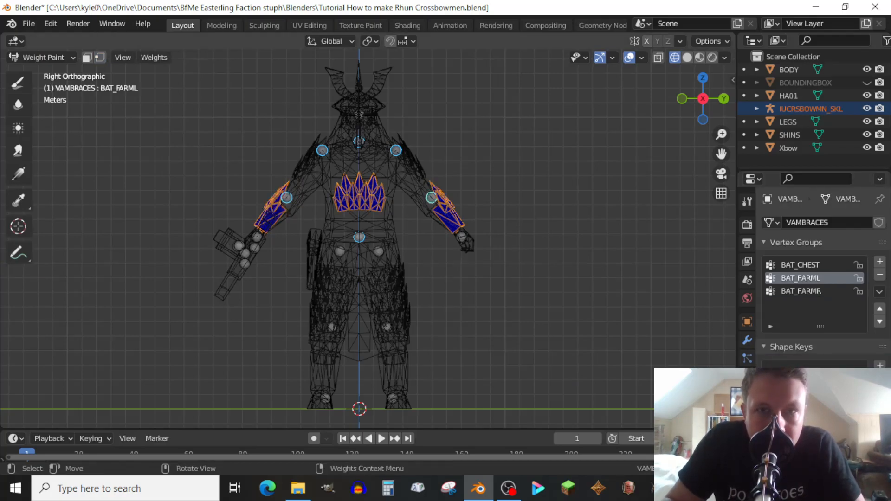
pyautogui.press('v')
pyautogui.moveTo(413, 163); pyautogui.dragTo(539, 279)
pyautogui.click(775, 343)
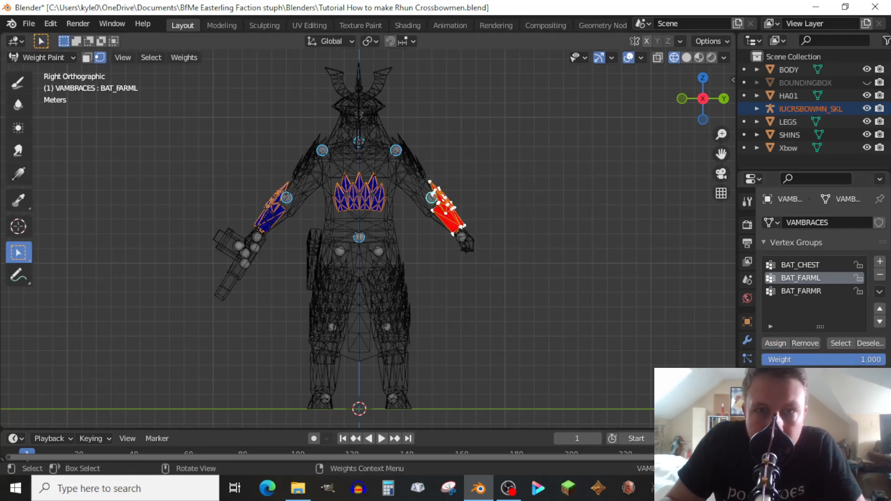
pyautogui.press('v')
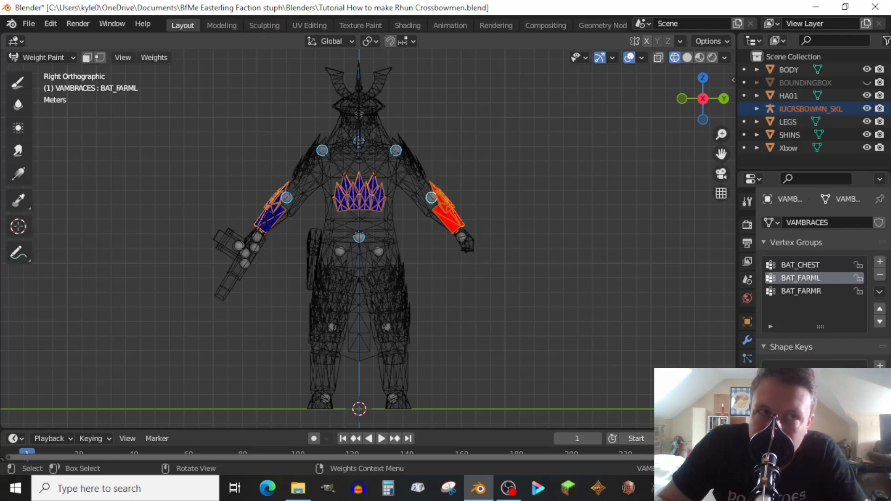
# Return to Object Mode with the textured display, deselect everything and save the file
pyautogui.click(42, 57)
pyautogui.click(43, 72)
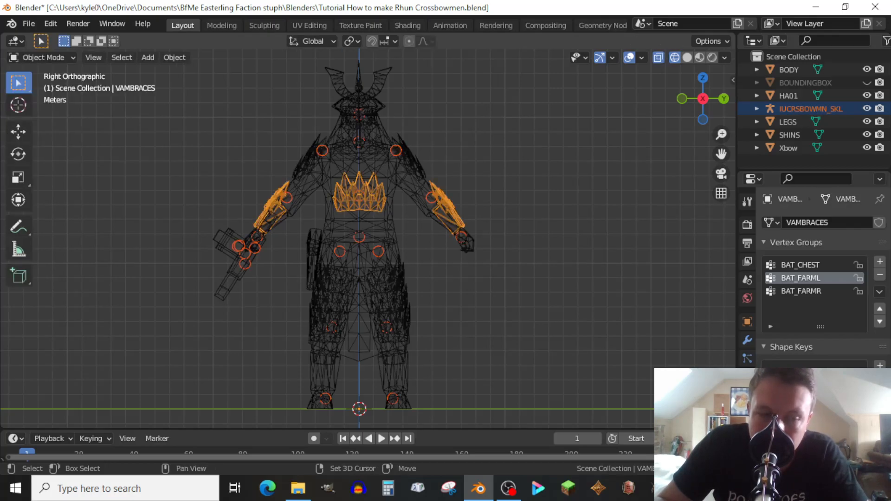
pyautogui.hotkey('alt', 'z')
pyautogui.hotkey('alt', 'a')
pyautogui.hotkey('ctrl', 's')
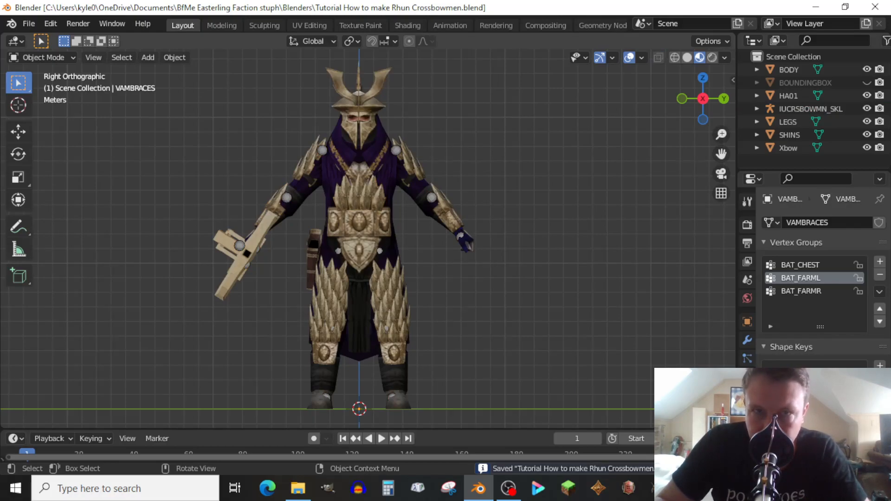
# Parent the HA01 thigh armour mesh to the IUCRSBOWMN_SKL armature
pyautogui.click(389, 302)
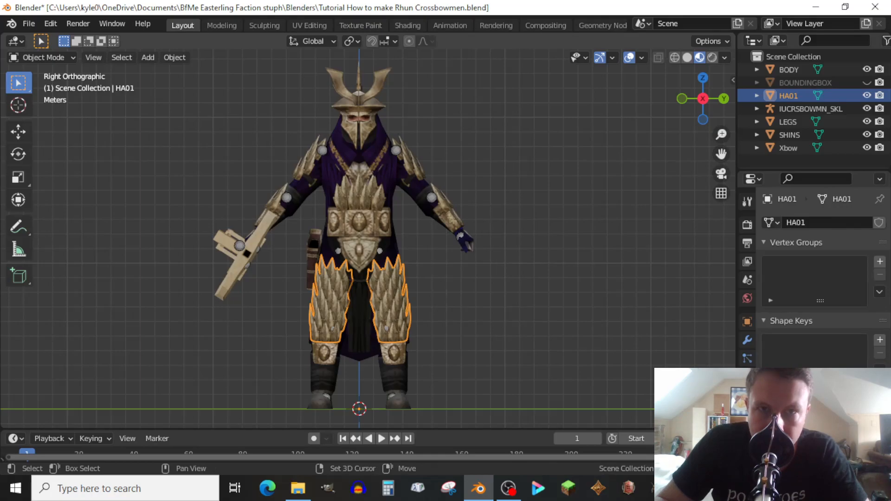
pyautogui.keyDown('shift'); pyautogui.click(431, 198); pyautogui.keyUp('shift')
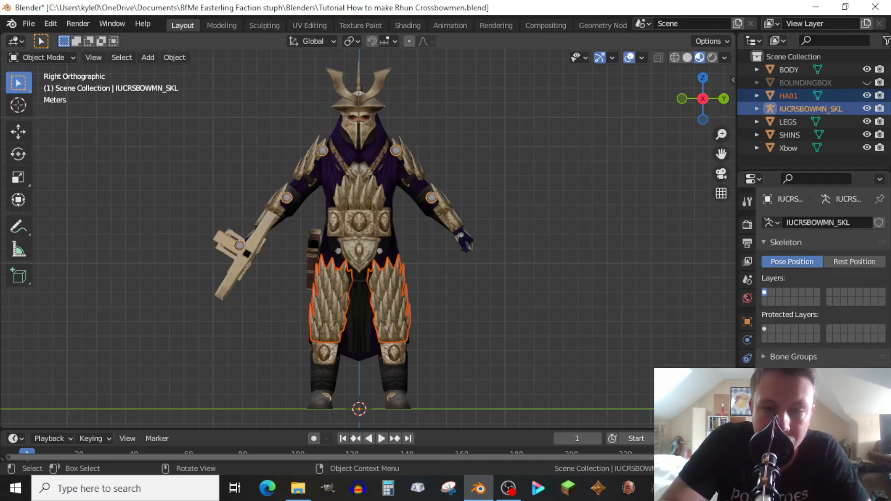
pyautogui.hotkey('ctrl', 'p')
pyautogui.press('Return')
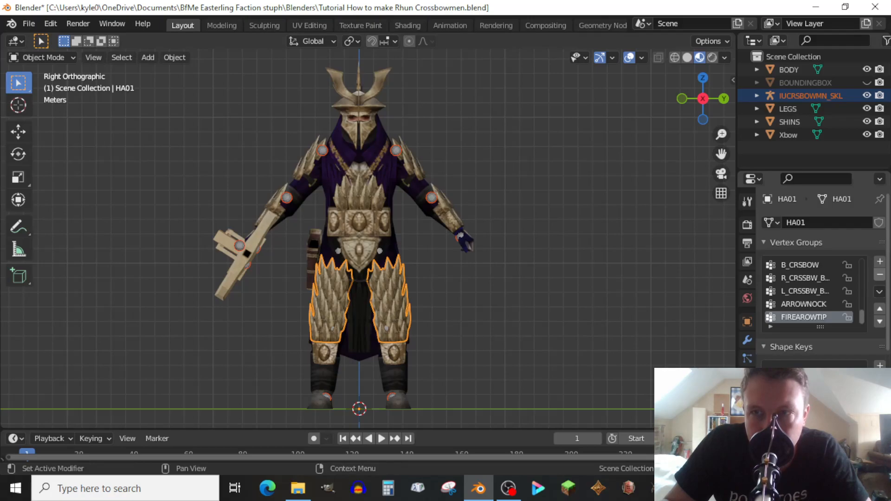
# Remove all vertex groups from the HA01 mesh except BAT_THIGHL and BAT_THIGHR
pyautogui.click(880, 274)
pyautogui.click(880, 275)
pyautogui.click(880, 274)
pyautogui.click(879, 275)
pyautogui.click(879, 275)
pyautogui.click(879, 275)
pyautogui.click(880, 275)
pyautogui.click(879, 274)
pyautogui.click(880, 275)
pyautogui.click(879, 275)
pyautogui.click(879, 275)
pyautogui.click(880, 275)
pyautogui.click(879, 275)
pyautogui.click(880, 275)
pyautogui.click(880, 275)
pyautogui.click(879, 275)
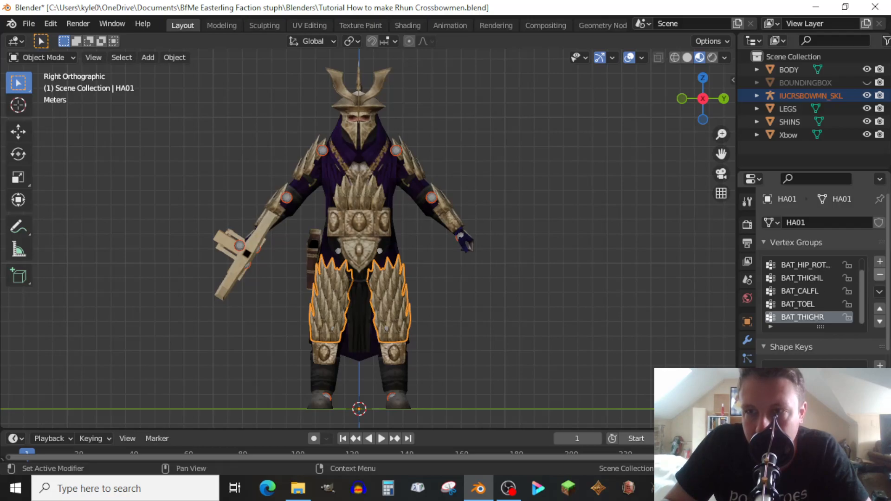
pyautogui.click(798, 304)
pyautogui.click(880, 275)
pyautogui.click(880, 275)
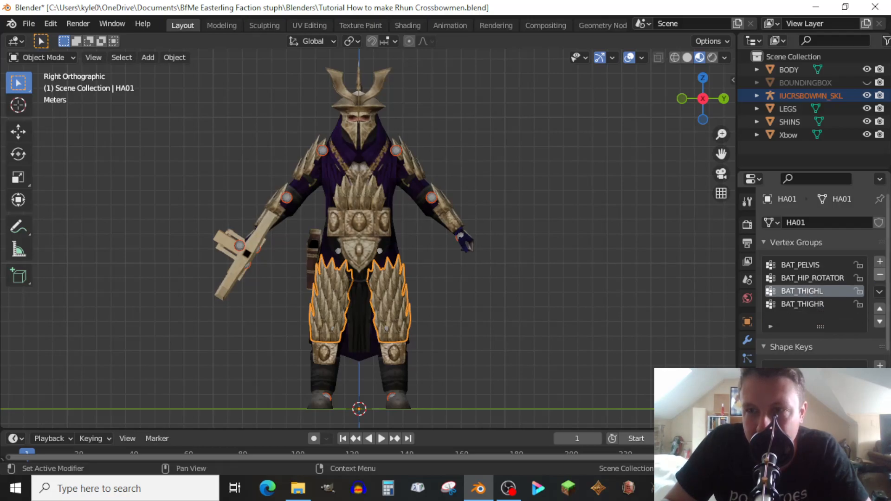
pyautogui.click(800, 265)
pyautogui.click(880, 275)
pyautogui.click(880, 274)
pyautogui.click(880, 275)
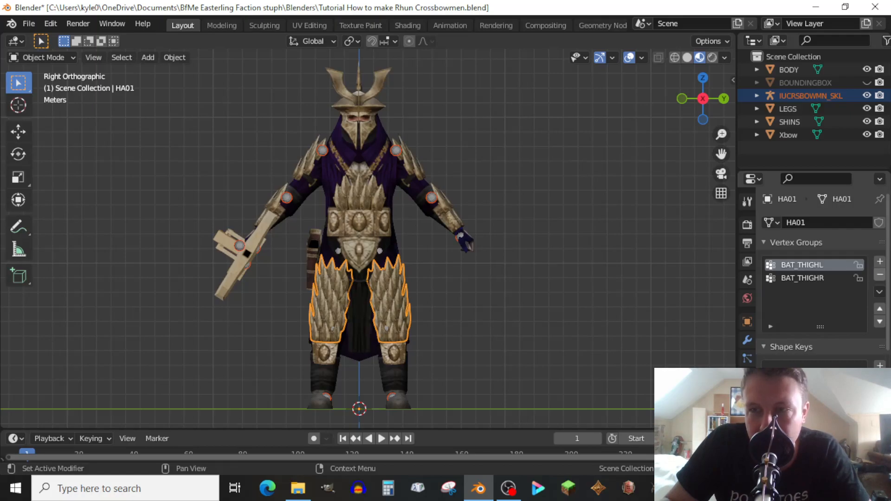
# In wireframe Weight Paint mode, assign all vertices of the crossbow-side thigh armour to BAT_THIGHR at weight 1.000
pyautogui.click(41, 57)
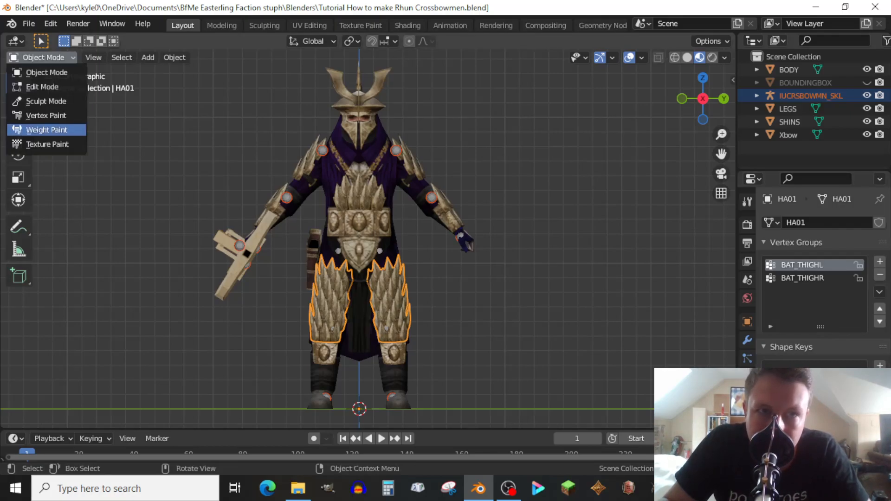
pyautogui.click(46, 129)
pyautogui.hotkey('shift', 'z')
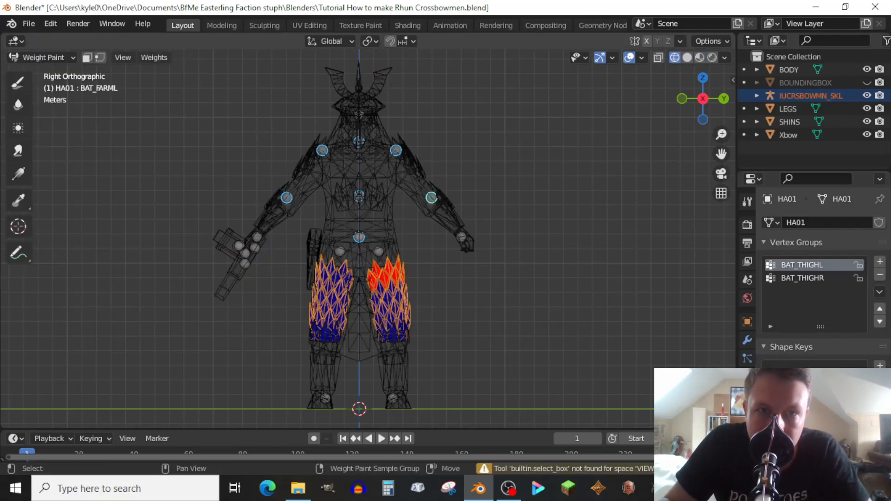
pyautogui.keyDown('shift'); pyautogui.click(340, 251); pyautogui.keyUp('shift')
pyautogui.click(100, 57)
pyautogui.moveTo(195, 176); pyautogui.dragTo(359, 381)
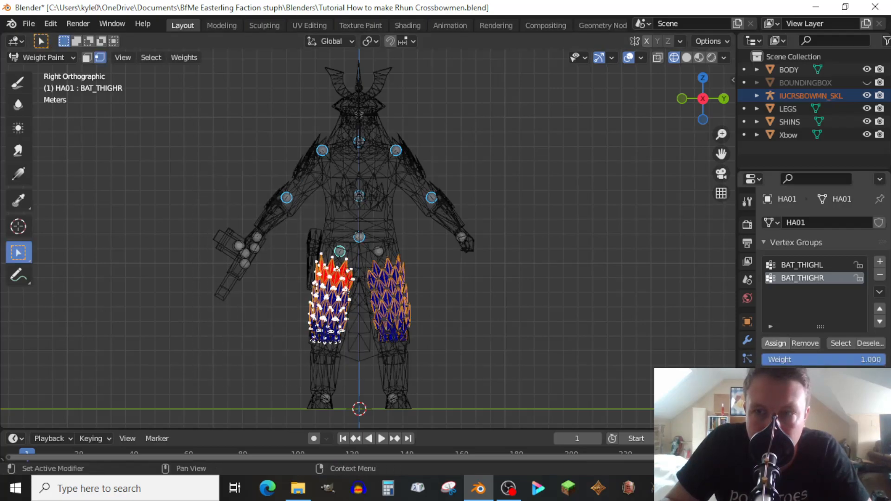
pyautogui.click(775, 343)
pyautogui.press('v')
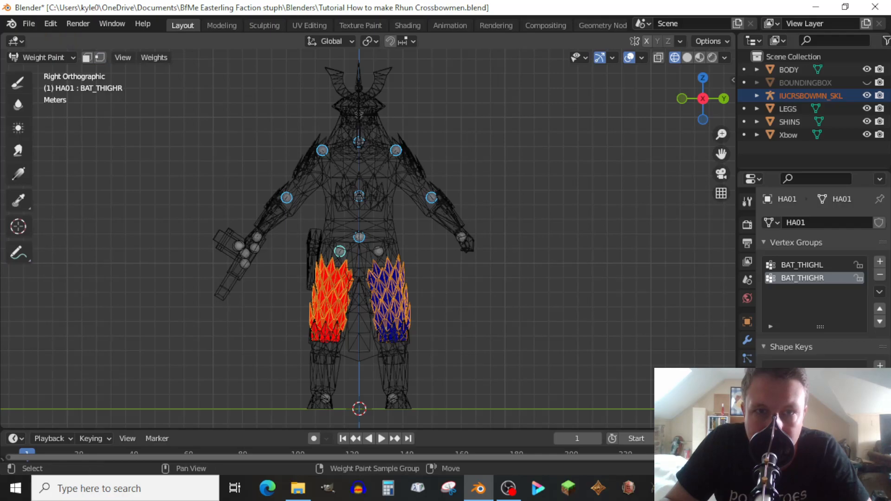
# Assign the thigh armour opposite the crossbow to BAT_THIGHL at weight 1.000 and return to Object Mode with the textured display
pyautogui.keyDown('shift'); pyautogui.click(379, 251); pyautogui.keyUp('shift')
pyautogui.press('v')
pyautogui.moveTo(358, 239); pyautogui.dragTo(481, 381)
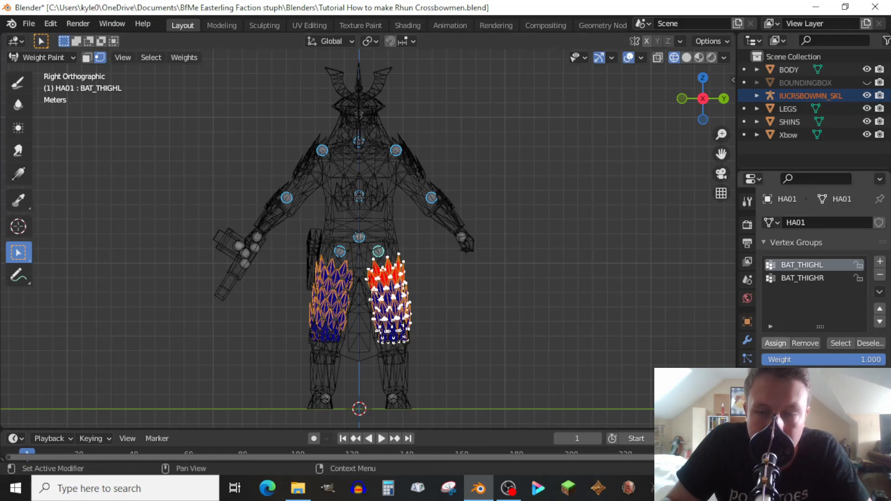
pyautogui.click(785, 344)
pyautogui.press('v')
pyautogui.click(43, 58)
pyautogui.click(37, 71)
pyautogui.hotkey('shift', 'z')
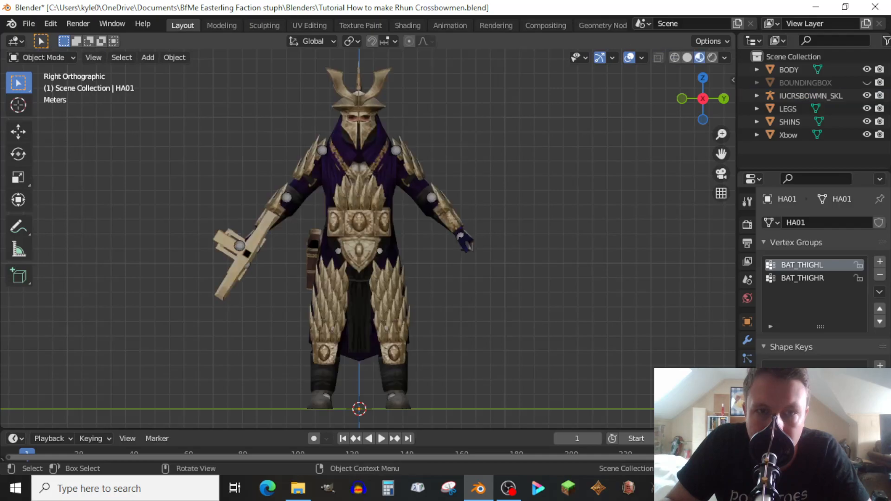
# Parent the SHINS mesh to the IUCRSBOWMN_SKL armature
pyautogui.click(393, 348)
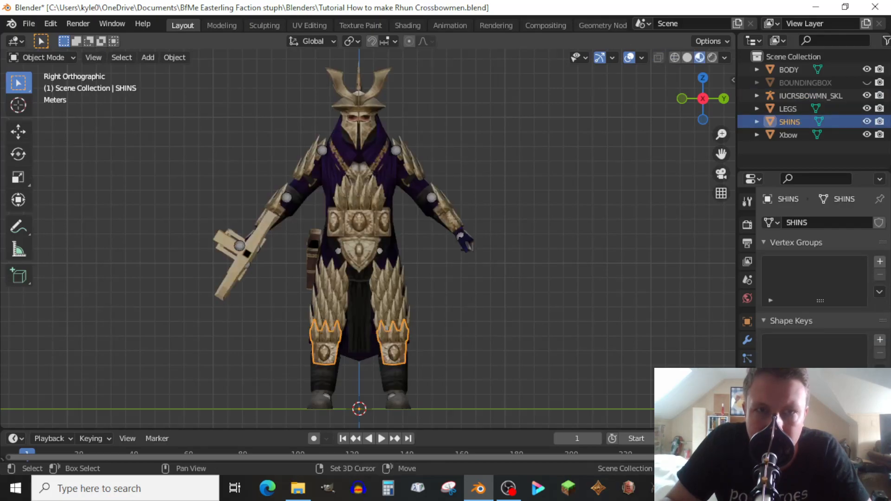
pyautogui.keyDown('shift'); pyautogui.click(385, 297); pyautogui.keyUp('shift')
pyautogui.hotkey('ctrl', 'z')
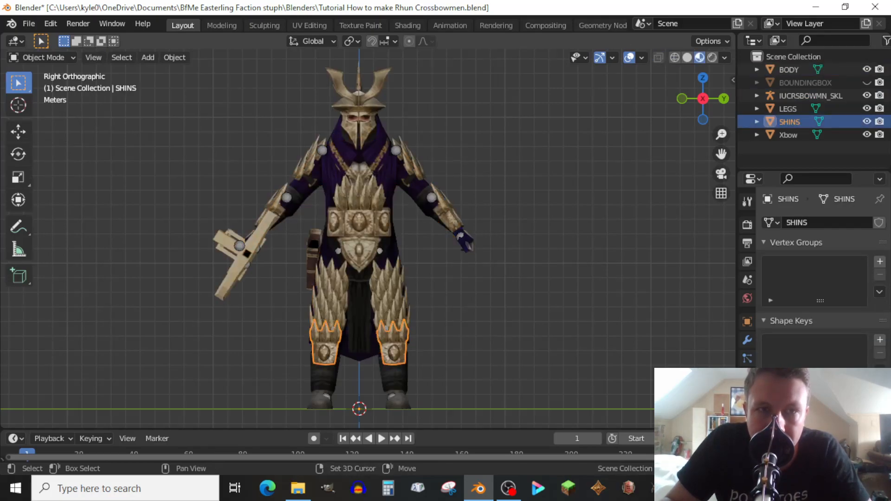
pyautogui.keyDown('shift'); pyautogui.click(239, 245); pyautogui.keyUp('shift')
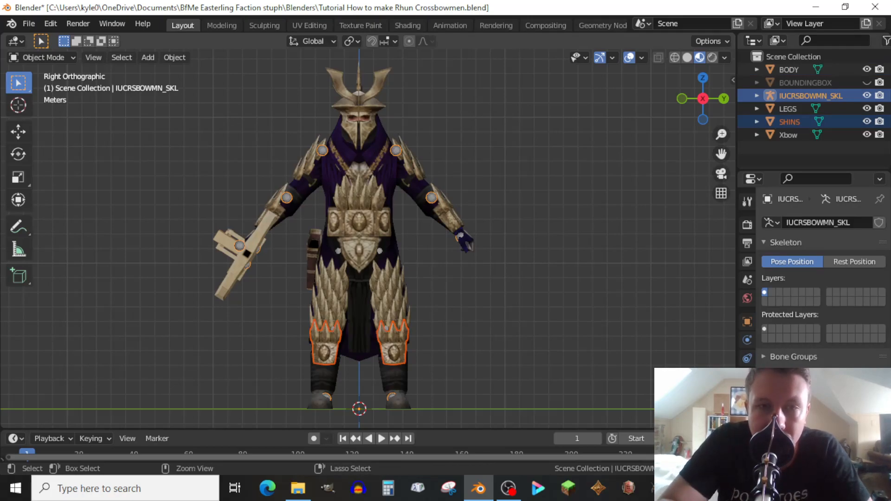
pyautogui.hotkey('ctrl', 'p')
pyautogui.click(197, 245)
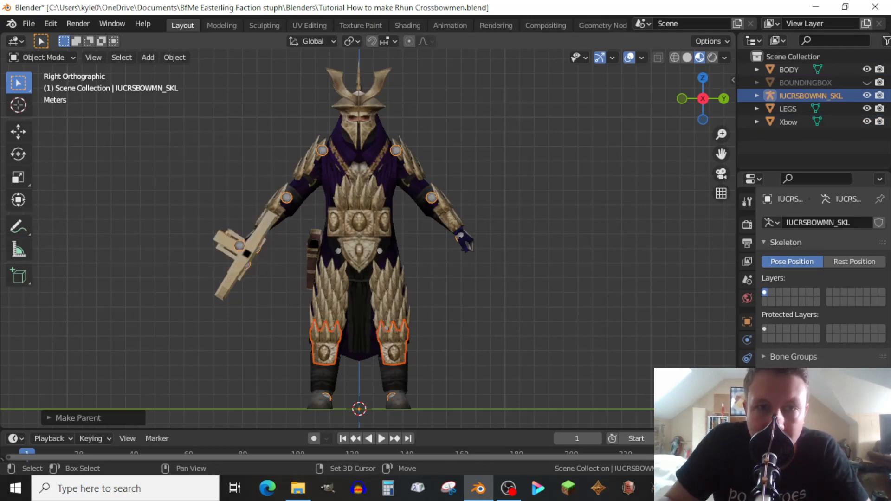
# Make the SHINS mesh active and remove all of its vertex groups except BAT_CALFL and BAT_CALFR
pyautogui.keyDown('shift'); pyautogui.click(394, 344); pyautogui.keyUp('shift')
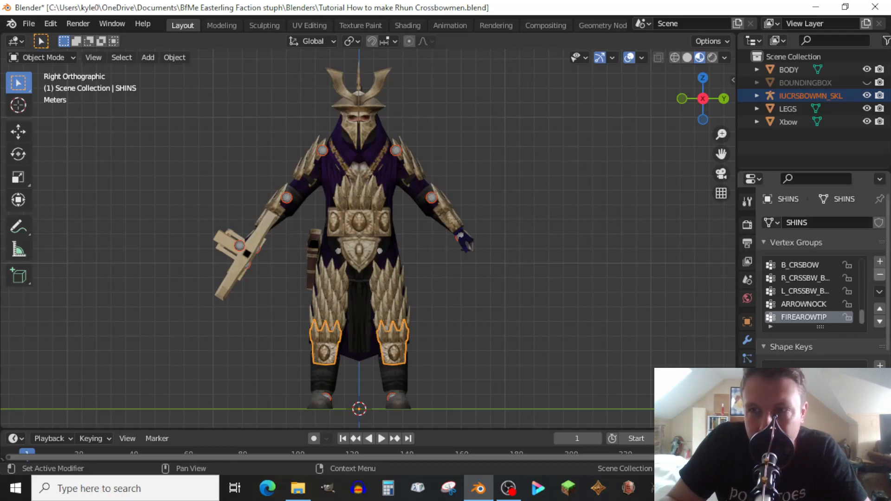
pyautogui.click(880, 275)
pyautogui.click(879, 275)
pyautogui.click(879, 275)
pyautogui.click(879, 275)
pyautogui.click(880, 275)
pyautogui.click(880, 275)
pyautogui.click(880, 274)
pyautogui.click(880, 275)
pyautogui.click(880, 274)
pyautogui.click(879, 275)
pyautogui.click(880, 275)
pyautogui.click(880, 275)
pyautogui.click(880, 275)
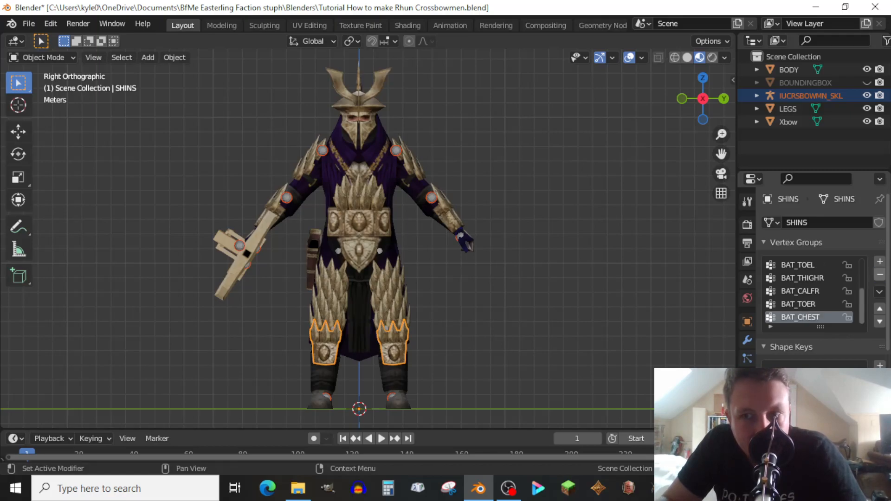
pyautogui.click(880, 275)
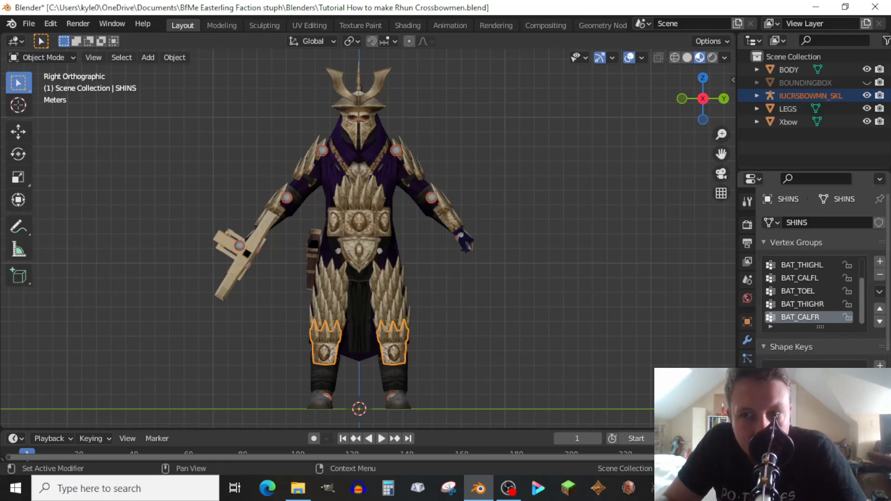
pyautogui.click(879, 275)
pyautogui.click(879, 275)
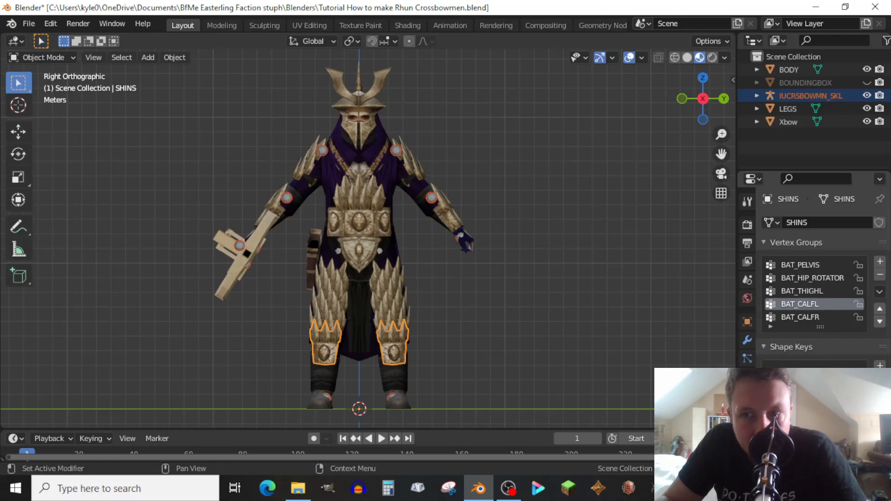
pyautogui.click(879, 275)
pyautogui.click(880, 275)
pyautogui.click(880, 274)
pyautogui.click(880, 275)
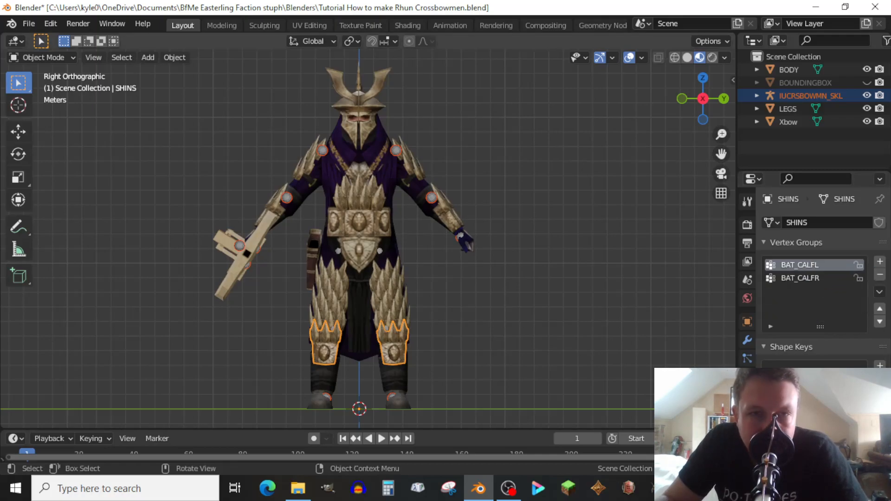
# In wireframe Weight Paint mode, select the vertices of the shin guard opposite the crossbow with the BAT_CALFL group active
pyautogui.click(42, 57)
pyautogui.click(45, 130)
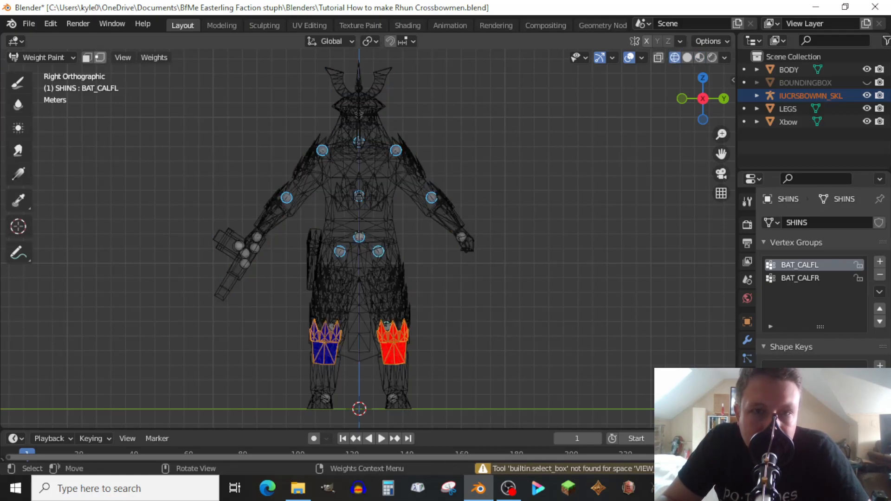
pyautogui.click(99, 57)
pyautogui.moveTo(357, 287); pyautogui.dragTo(456, 387)
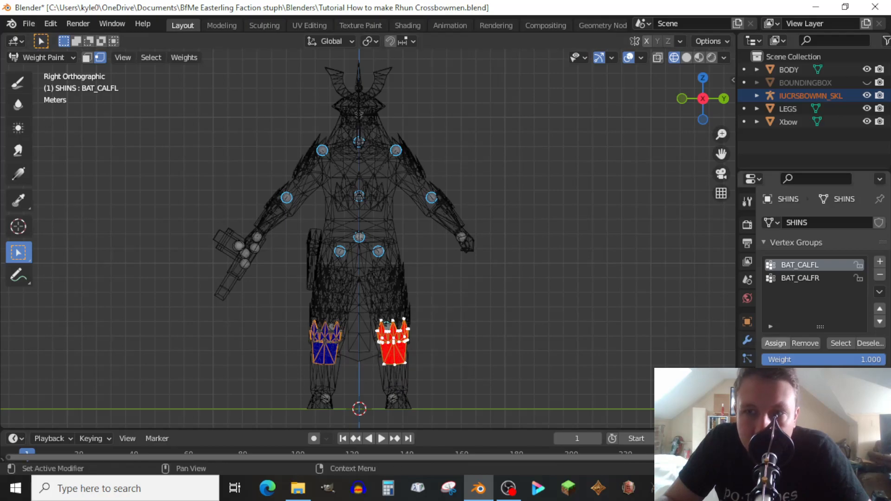
pyautogui.press('v')
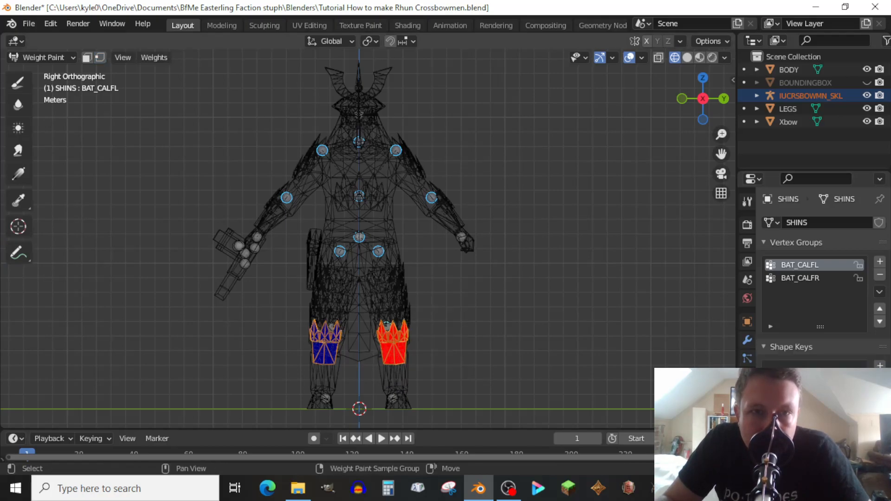
# Switch to the BAT_CALFR bone and select only the vertices of the crossbow-side shin guard
pyautogui.keyDown('shift'); pyautogui.click(333, 327); pyautogui.keyUp('shift')
pyautogui.press('v')
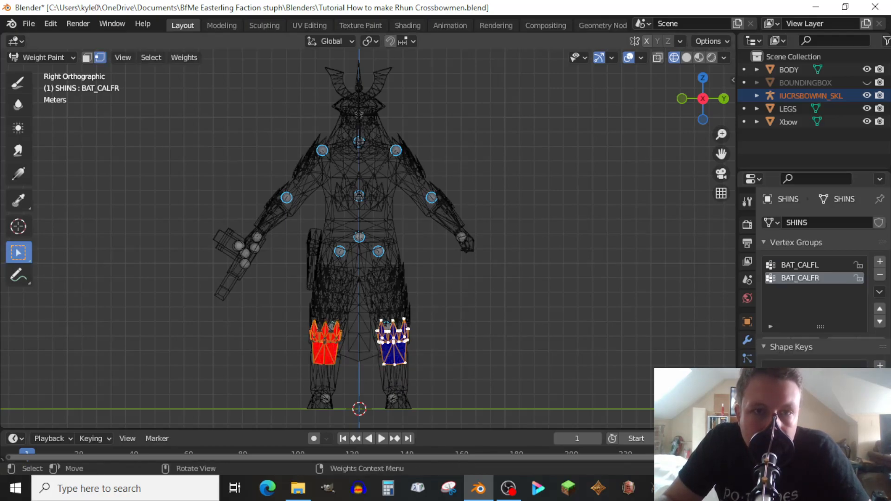
pyautogui.moveTo(287, 294); pyautogui.dragTo(364, 390)
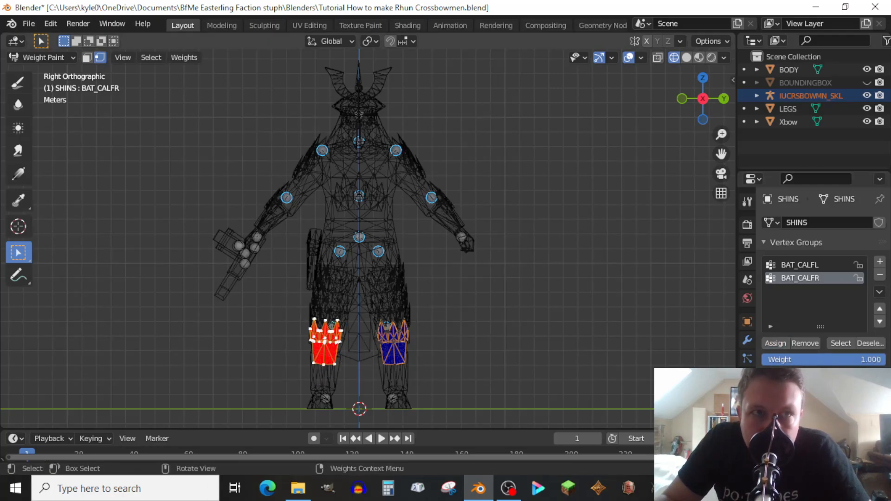
pyautogui.press('v')
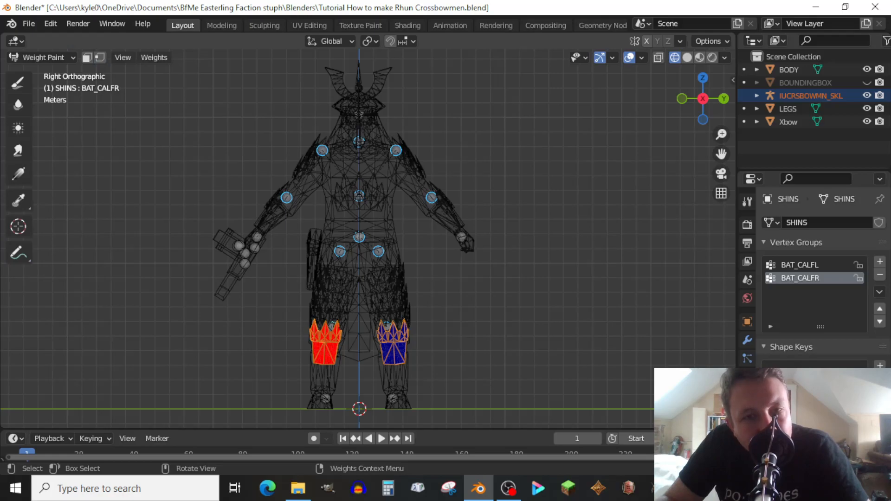
# Leave Weight Paint for Object Mode, clear the selection, restore the textured display and save the file
pyautogui.click(41, 57)
pyautogui.click(37, 72)
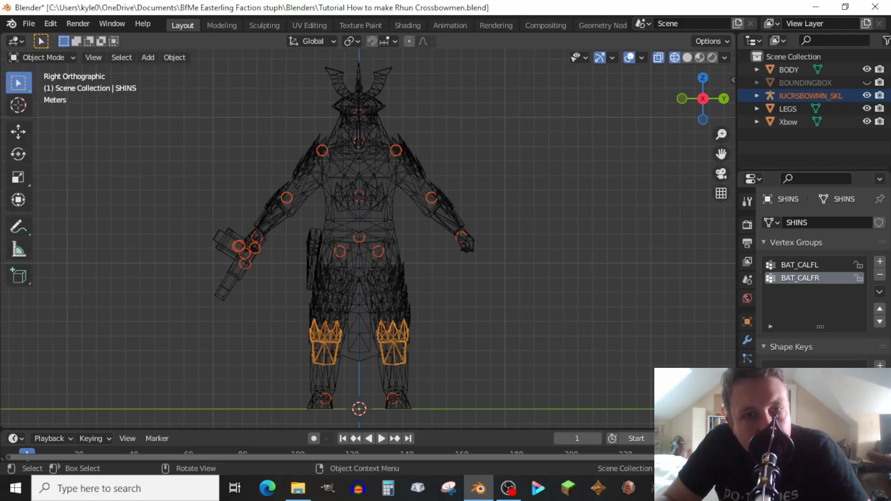
pyautogui.hotkey('alt', 'a')
pyautogui.hotkey('shift', 'z')
pyautogui.hotkey('ctrl', 's')
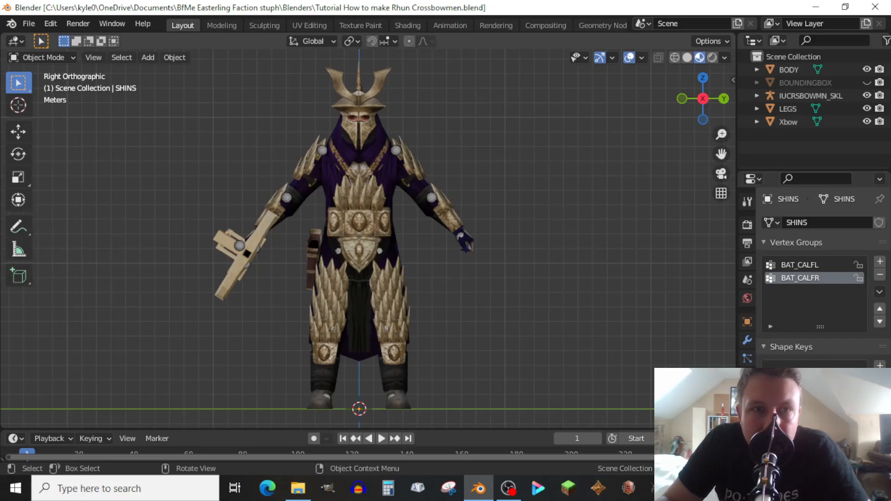
# Parent the Xbow mesh to the IUCRSBOWMN_SKL armature
pyautogui.click(788, 121)
pyautogui.moveTo(702, 105); pyautogui.dragTo(660, 127)
pyautogui.press('KP_3')
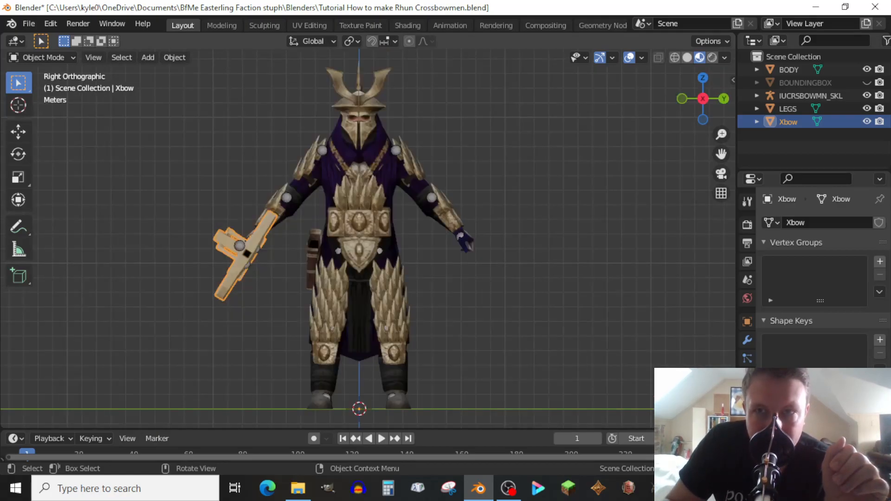
pyautogui.moveTo(703, 98); pyautogui.dragTo(807, 100)
pyautogui.press('KP_5')
pyautogui.press('KP_3')
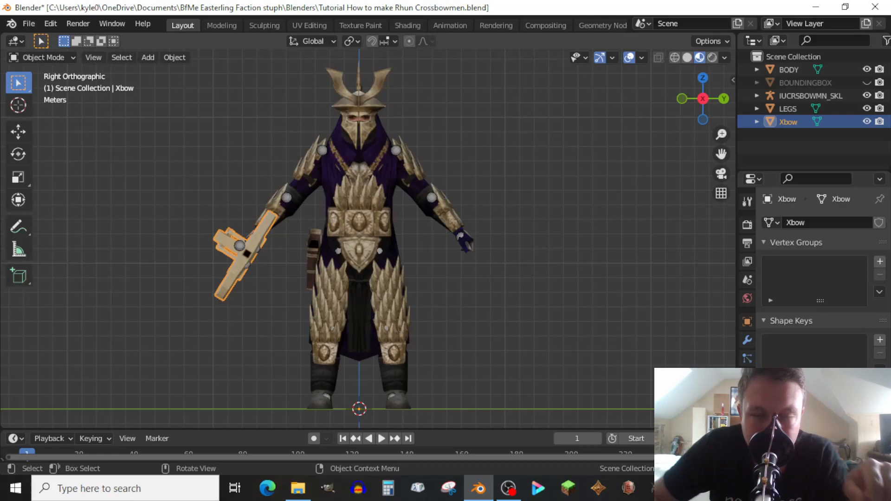
pyautogui.press('shift')
pyautogui.keyDown('shift'); pyautogui.click(239, 245); pyautogui.keyUp('shift')
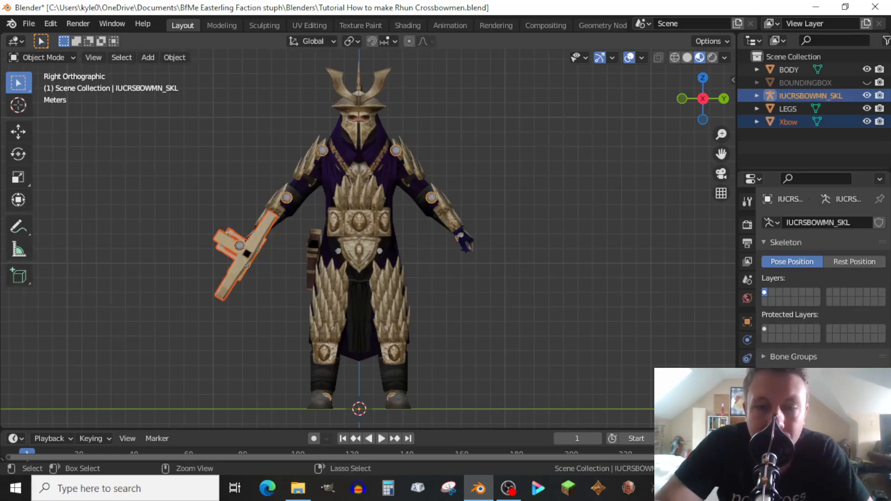
pyautogui.hotkey('ctrl', 'p')
pyautogui.click(239, 244)
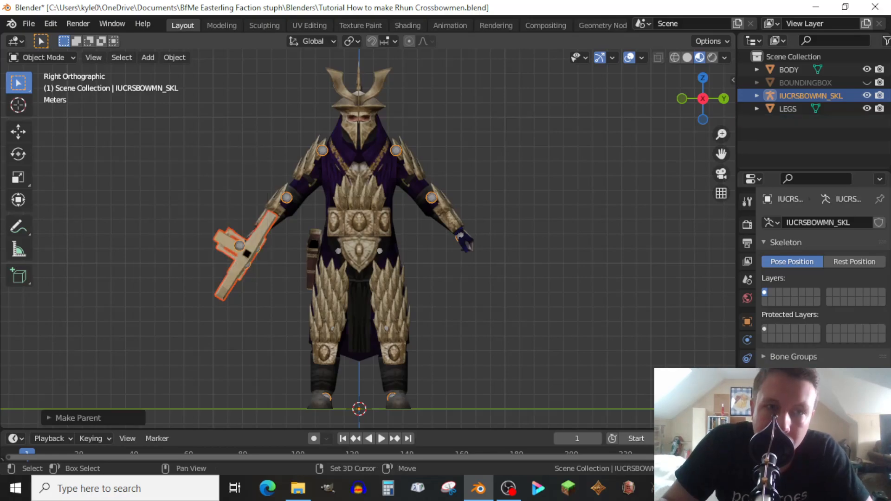
# Remove every vertex group from the Xbow mesh except B_CRSBOW, R_CRSSBW_BONE and L_CRSSBW_BONE
pyautogui.keyDown('shift'); pyautogui.click(240, 245); pyautogui.keyUp('shift')
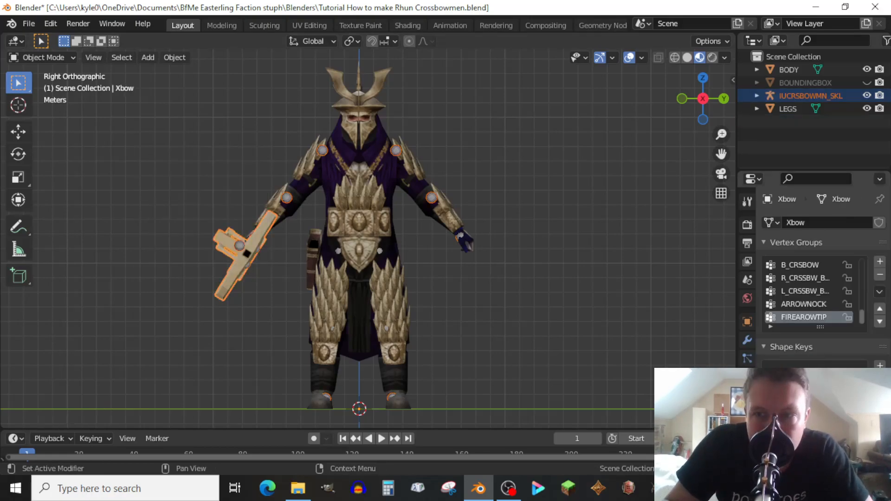
pyautogui.scroll(2, 807, 317)
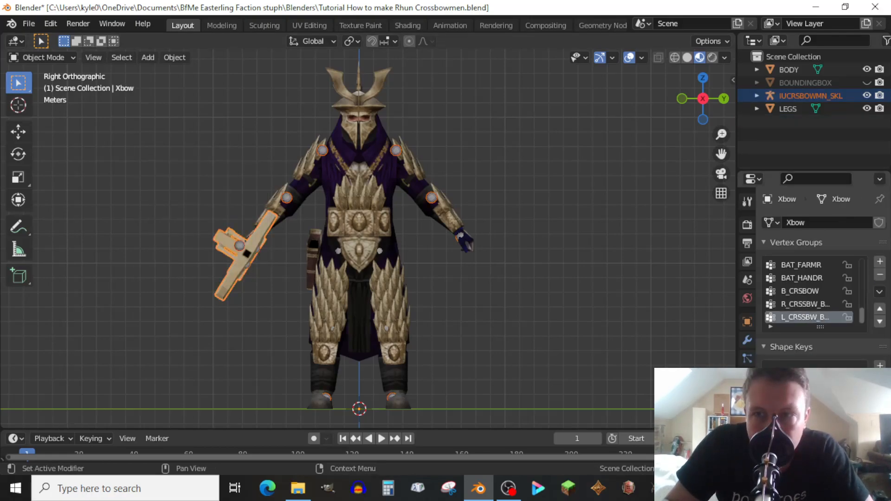
pyautogui.click(808, 278)
pyautogui.click(879, 275)
pyautogui.click(879, 274)
pyautogui.click(879, 274)
pyautogui.click(879, 274)
pyautogui.click(879, 274)
pyautogui.click(879, 274)
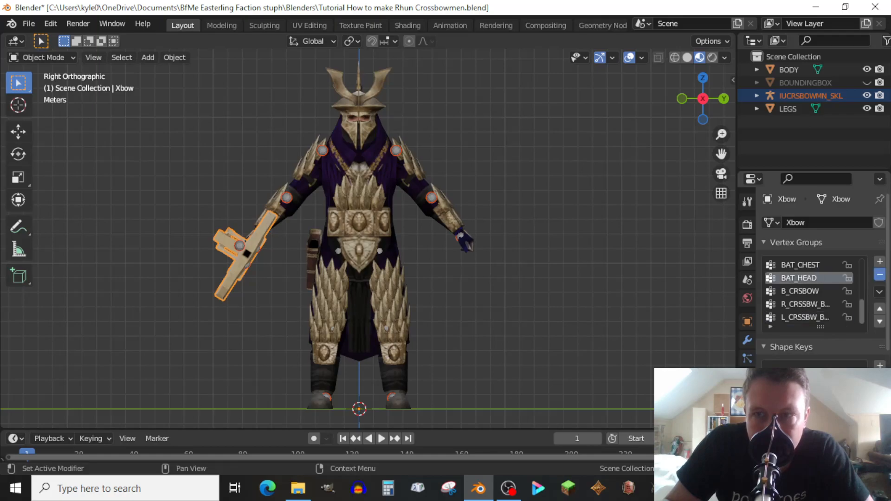
pyautogui.click(879, 274)
pyautogui.click(879, 274)
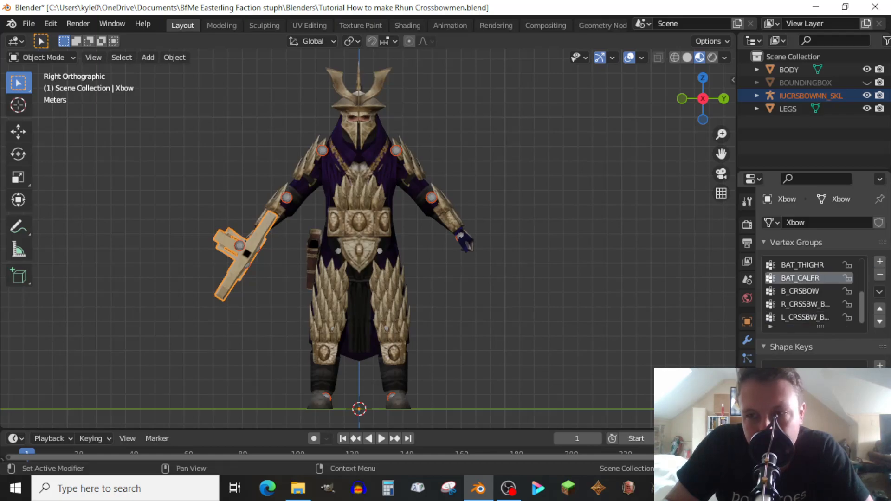
pyautogui.click(879, 274)
pyautogui.click(879, 274)
pyautogui.click(879, 274)
pyautogui.click(879, 274)
pyautogui.click(880, 274)
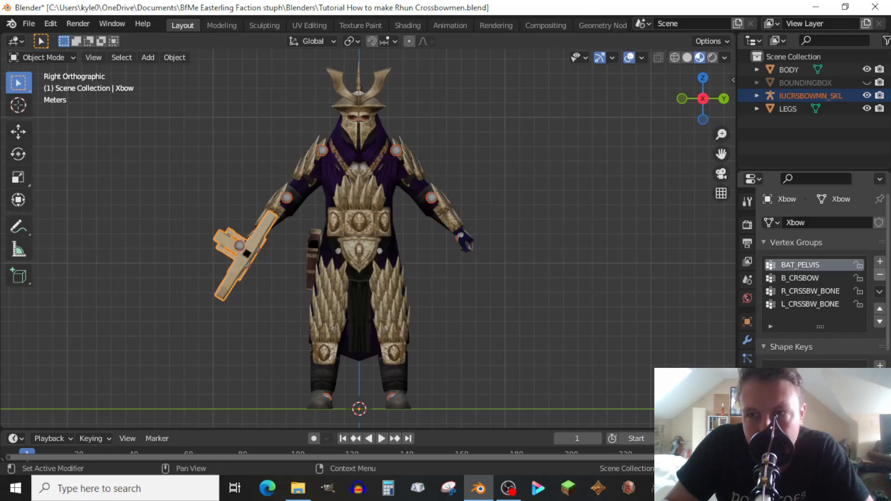
pyautogui.click(879, 275)
# In wireframe Weight Paint mode, assign all crossbow vertices to the B_CRSBOW group with weight 1.000
pyautogui.click(41, 57)
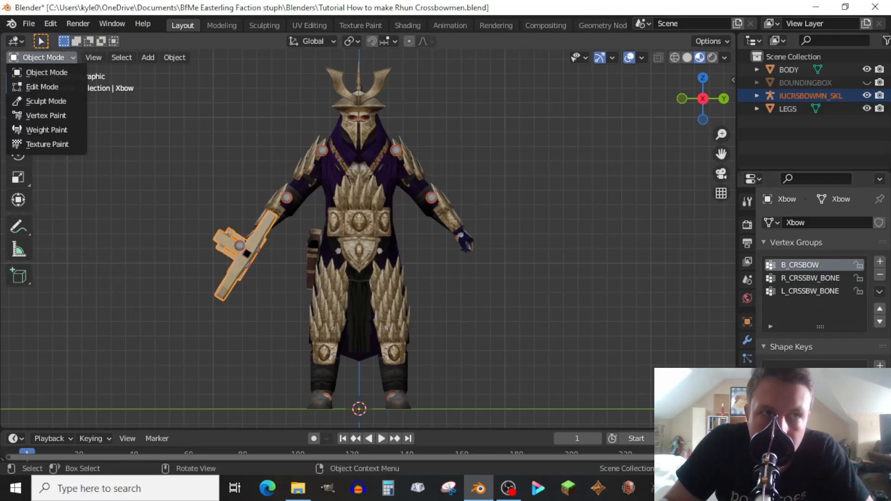
pyautogui.click(28, 130)
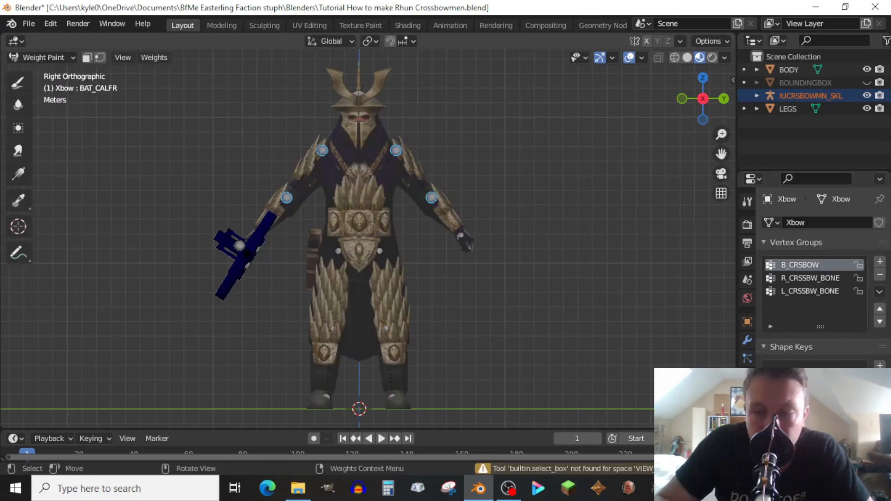
pyautogui.press('KP_1')
pyautogui.hotkey('shift', 'z')
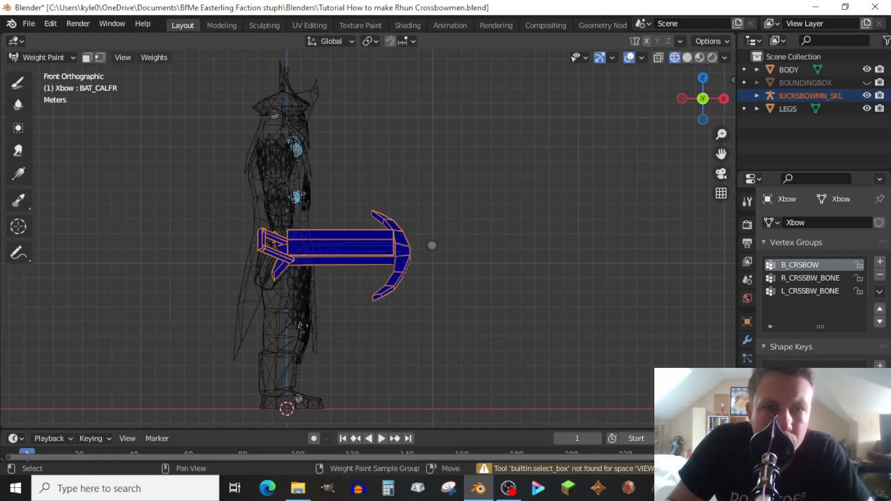
pyautogui.press('v')
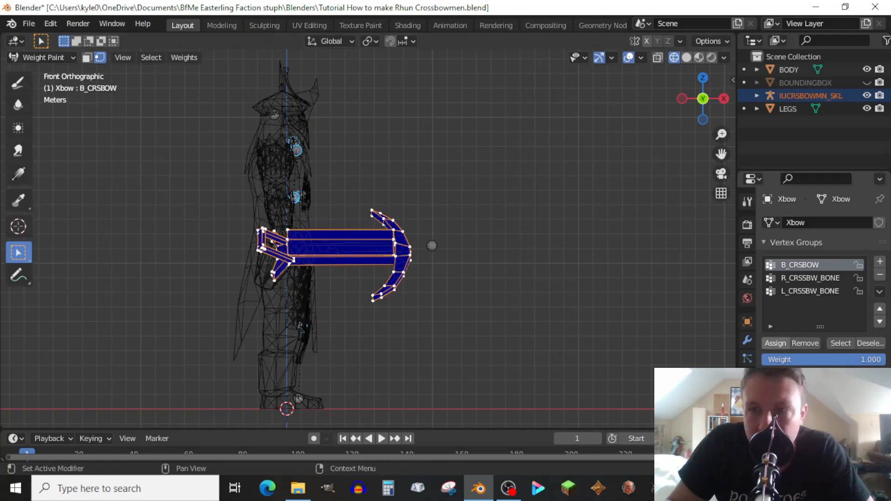
pyautogui.click(775, 343)
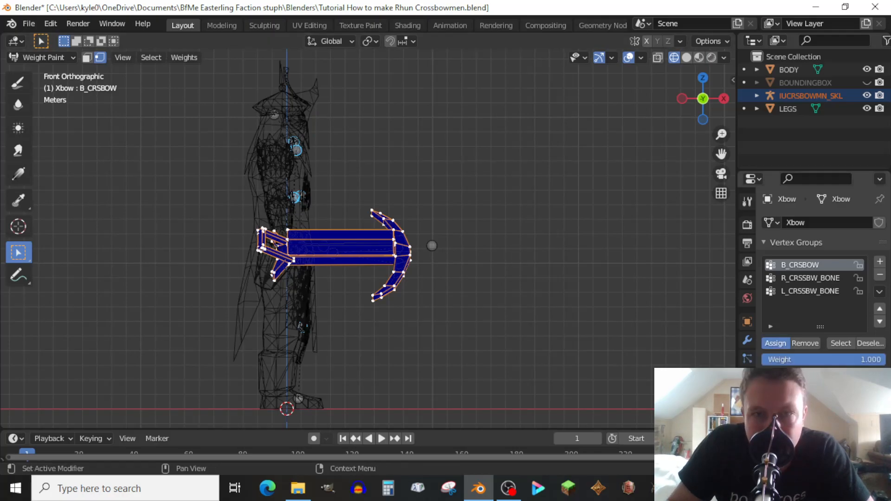
pyautogui.press('v')
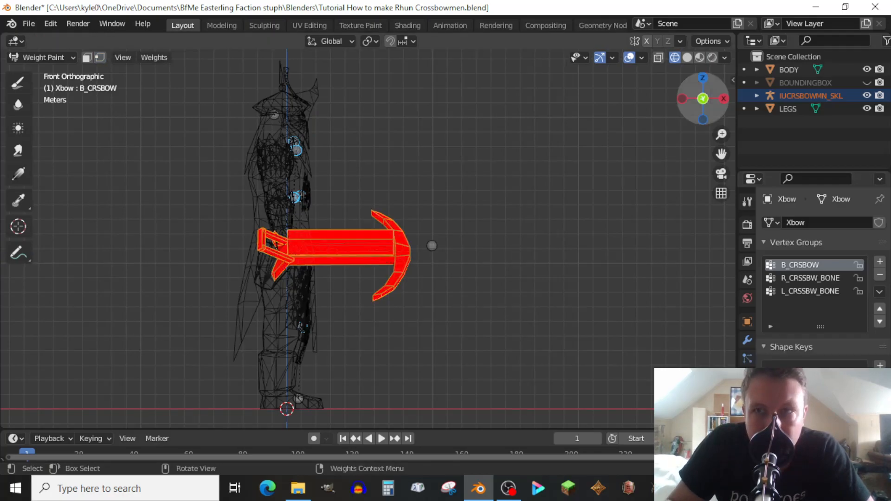
# Clear the L_CRSSBW_BONE weights from the whole crossbow, and assign only the bow limb beside that bone with weight 1.000
pyautogui.press('KP_8')
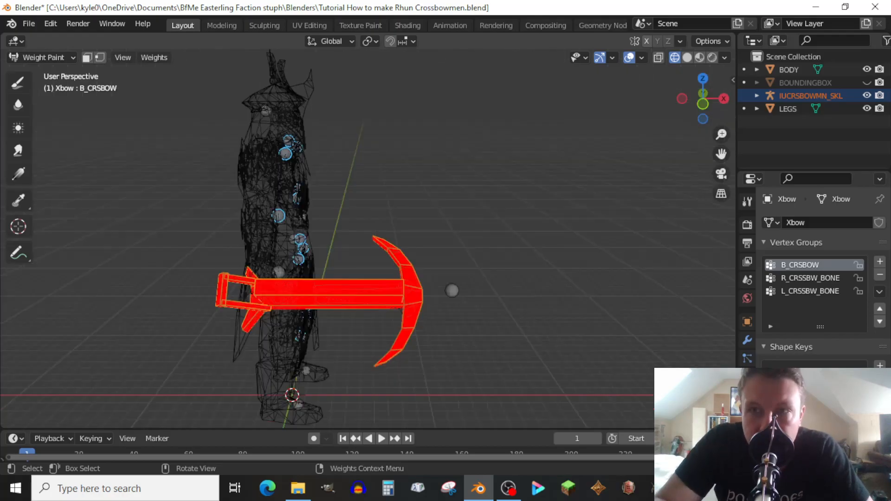
pyautogui.press('KP_2')
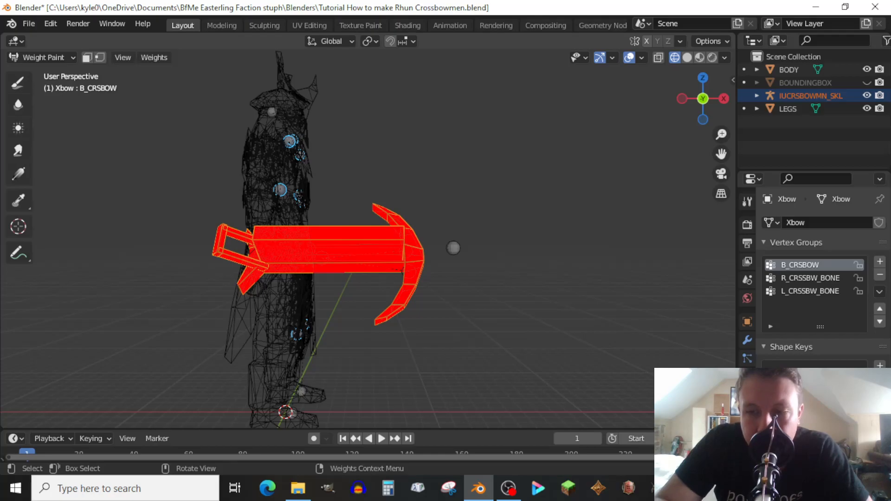
pyautogui.press('KP_8')
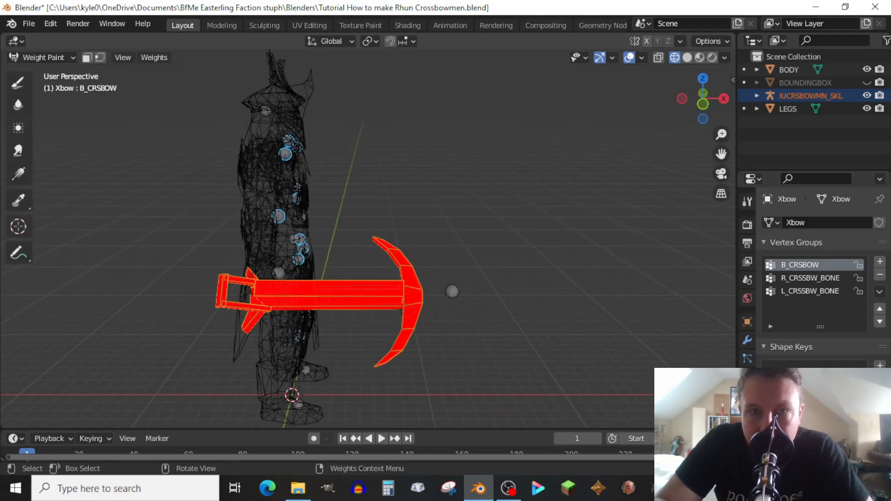
pyautogui.press('KP_8')
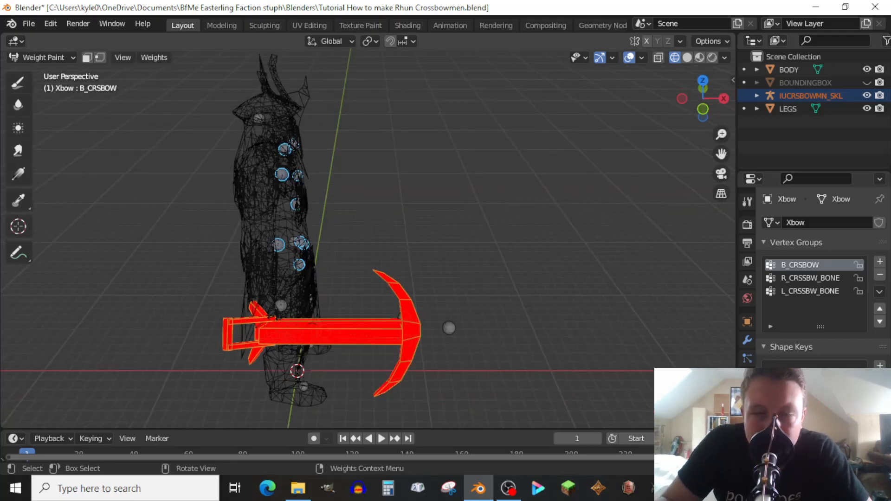
pyautogui.press('KP_8')
pyautogui.press('KP_8')
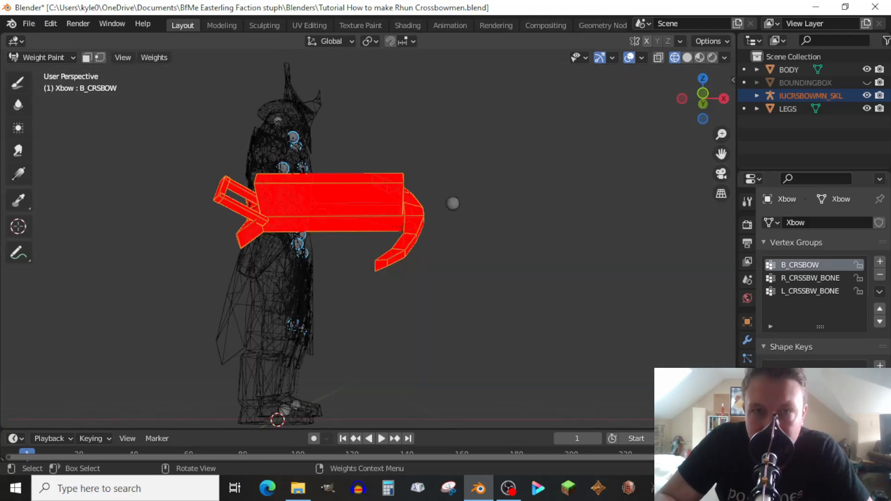
pyautogui.press('KP_8')
pyautogui.press('KP_8')
pyautogui.press('KP_8')
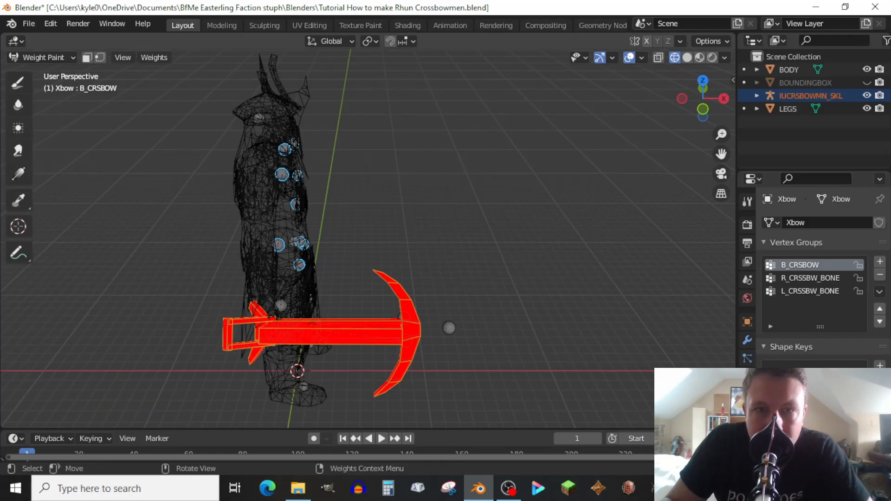
pyautogui.keyDown('shift'); pyautogui.click(400, 317); pyautogui.keyUp('shift')
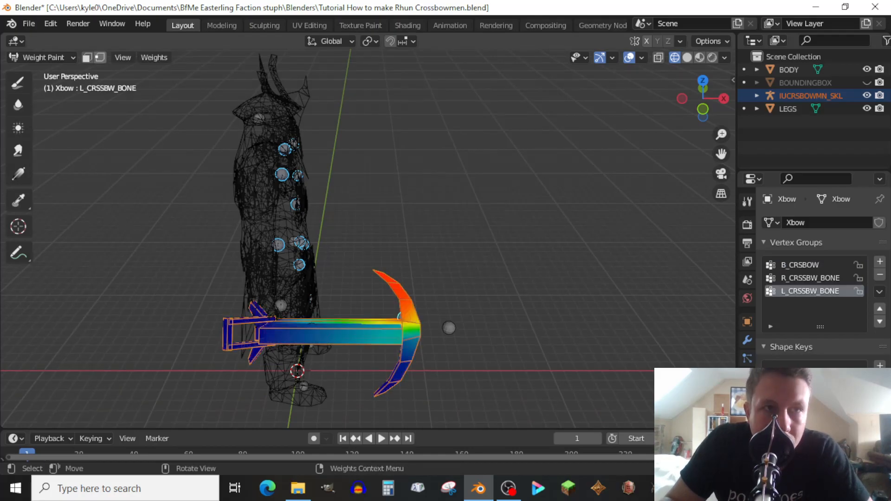
pyautogui.press('v')
pyautogui.click(804, 343)
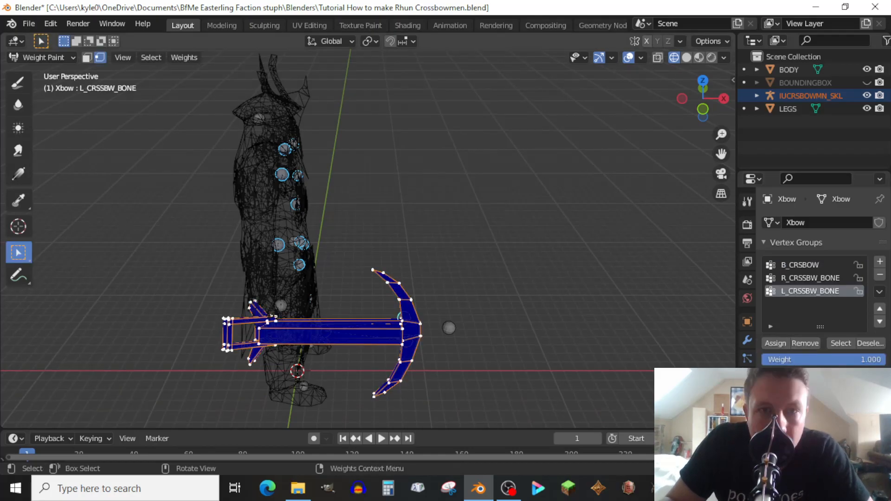
pyautogui.moveTo(365, 263); pyautogui.dragTo(418, 307)
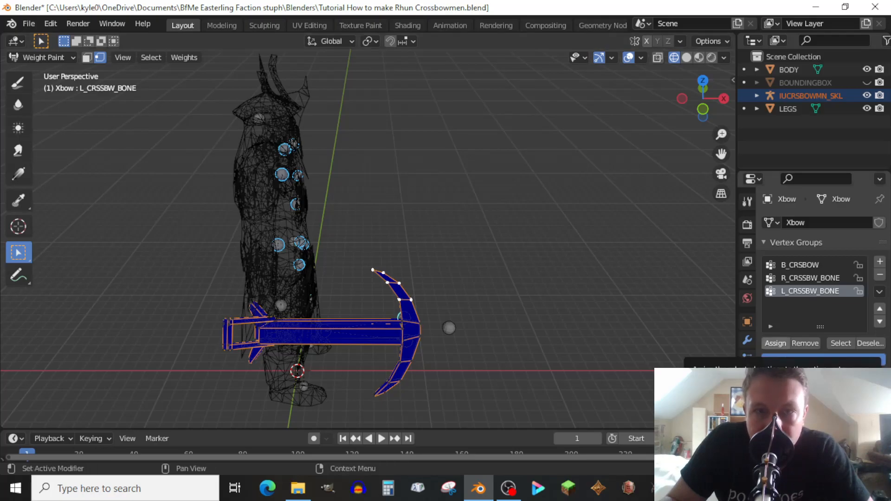
pyautogui.click(776, 343)
pyautogui.press('v')
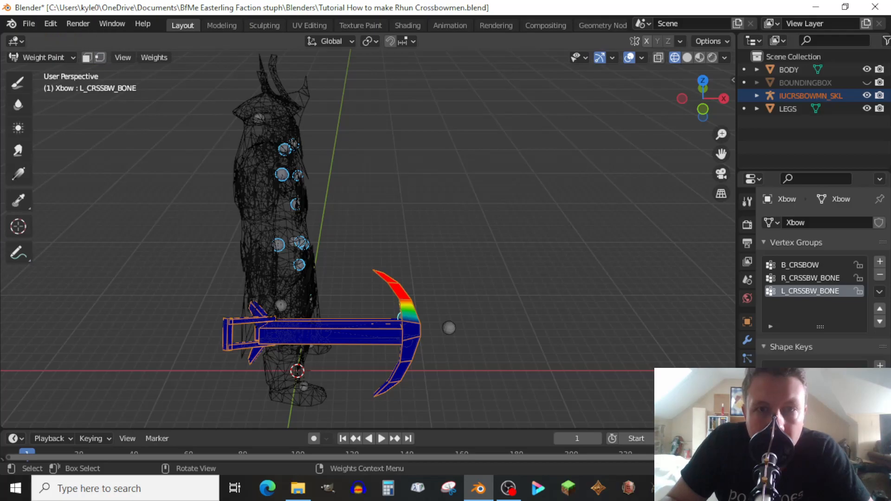
# Clear the R_CRSSBW_BONE weights from the whole crossbow, and assign only the opposite bow limb with weight 1.000
pyautogui.keyDown('shift'); pyautogui.click(402, 343); pyautogui.keyUp('shift')
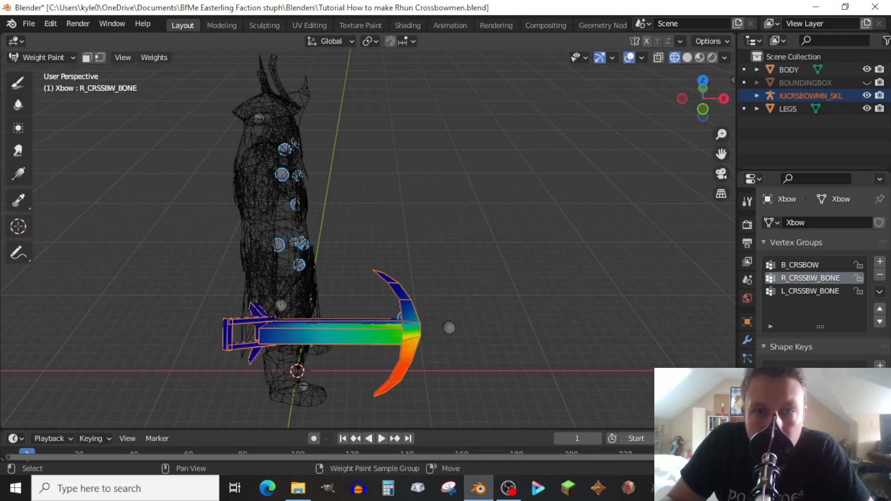
pyautogui.press('v')
pyautogui.press('a')
pyautogui.click(804, 343)
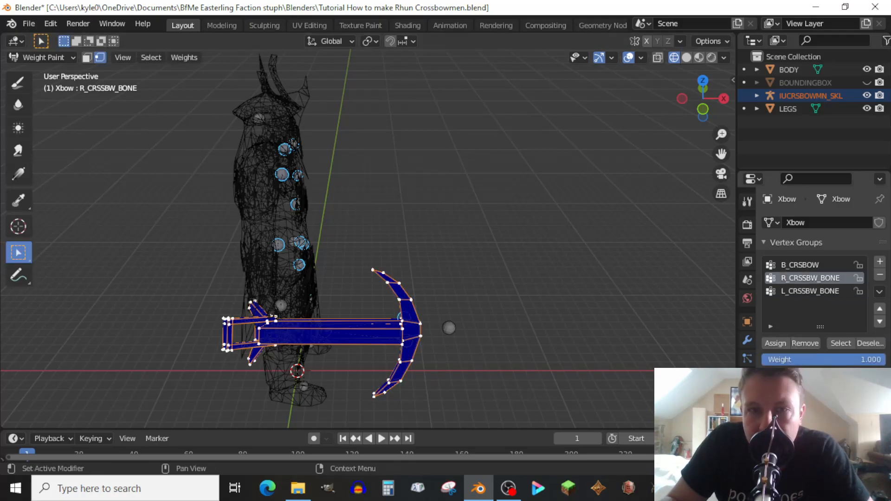
pyautogui.moveTo(365, 352); pyautogui.dragTo(447, 418)
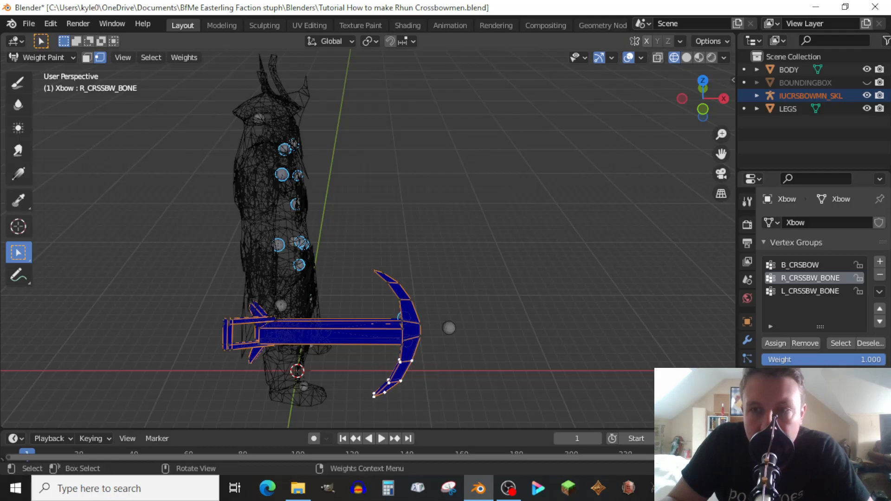
pyautogui.click(775, 343)
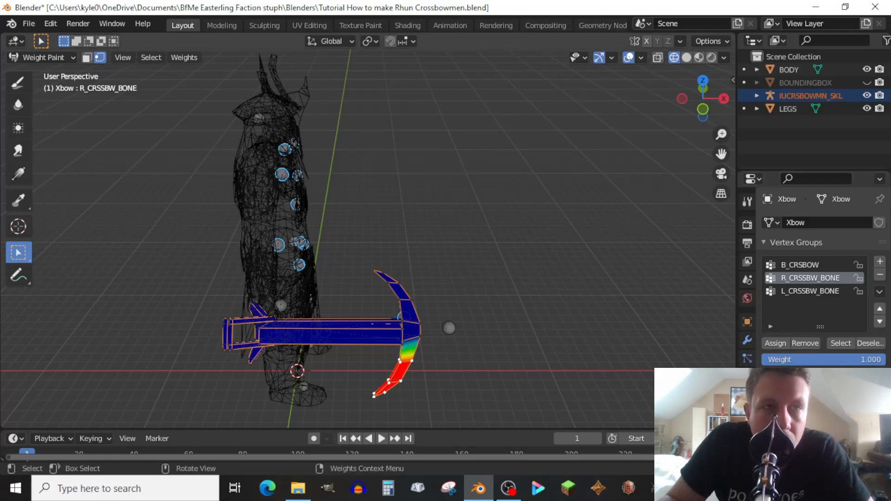
pyautogui.press('v')
# Return the crossbow to Object Mode with the textured display and save the file
pyautogui.press('KP_1')
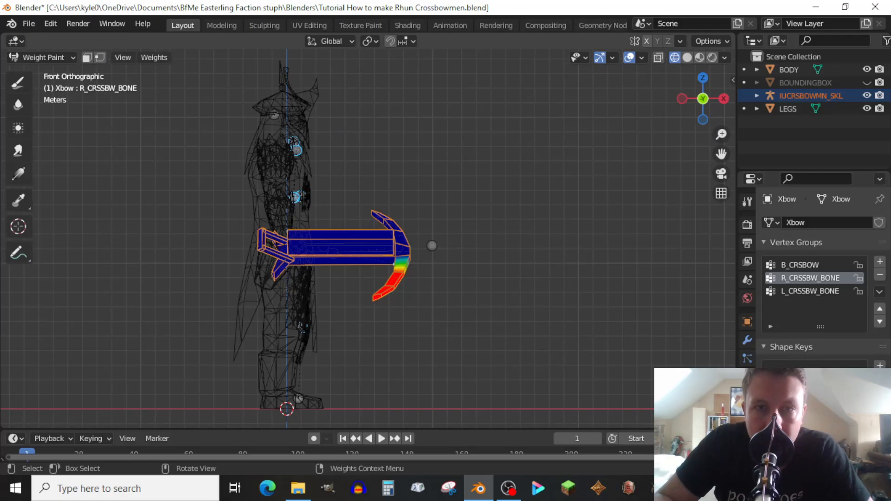
pyautogui.moveTo(406, 278); pyautogui.dragTo(400, 278, button='middle')
pyautogui.press('KP_3')
pyautogui.click(42, 57)
pyautogui.click(40, 70)
pyautogui.hotkey('shift', 'z')
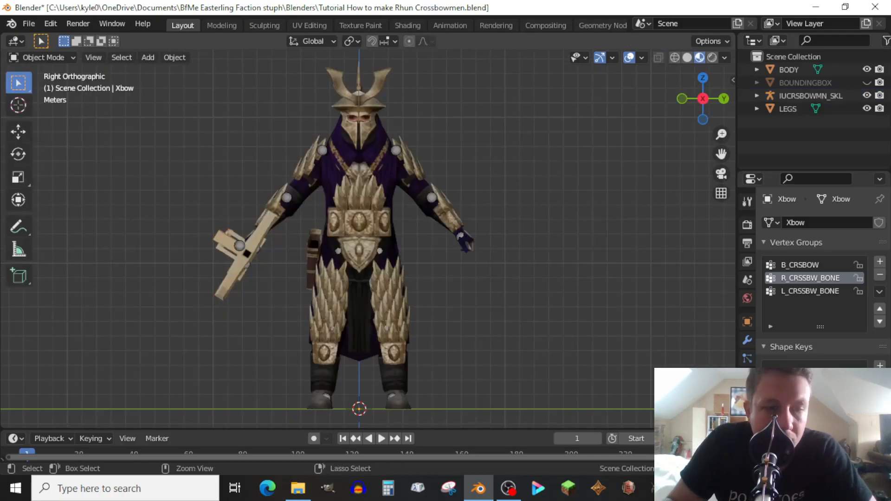
pyautogui.hotkey('ctrl', 's')
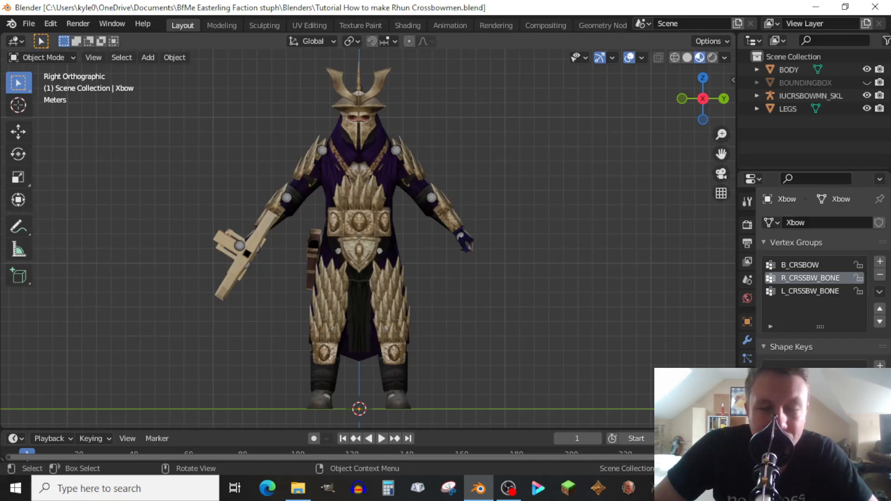
# Parent the LEGS mesh to the IUCRSBOWMN_SKL armature
pyautogui.click(788, 108)
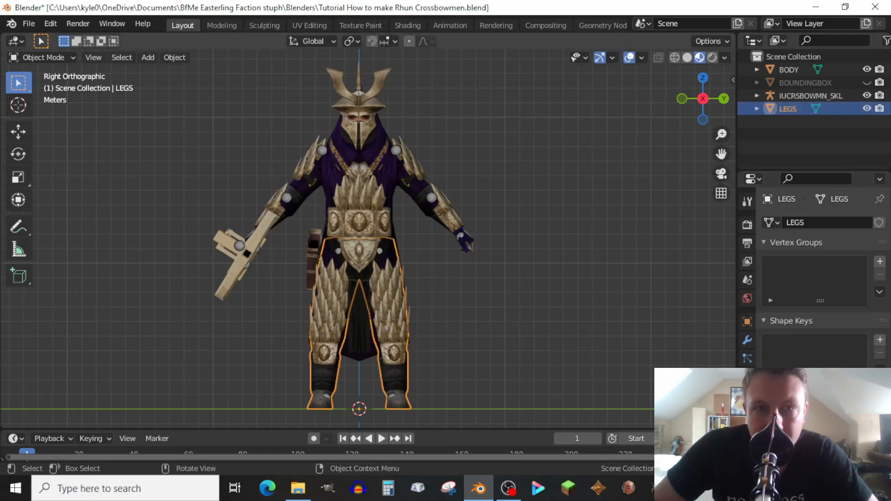
pyautogui.press('shift')
pyautogui.keyDown('shift'); pyautogui.click(387, 198); pyautogui.keyUp('shift')
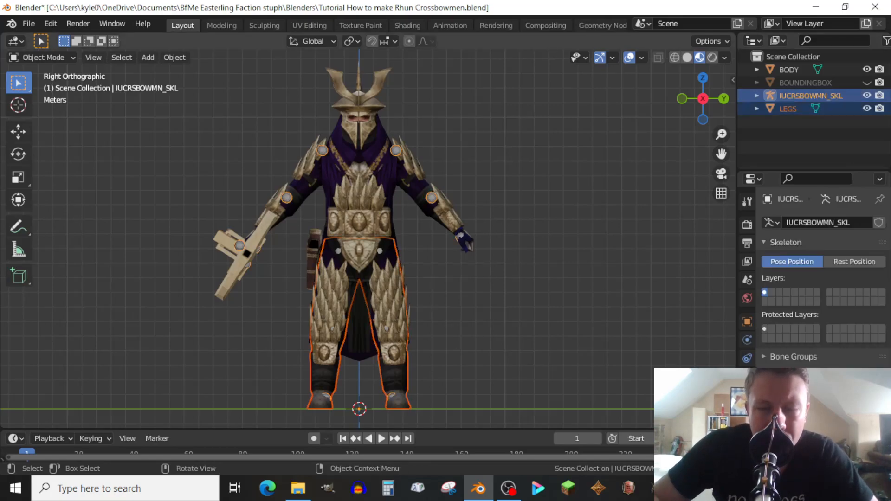
pyautogui.hotkey('ctrl', 'p')
pyautogui.click(387, 198)
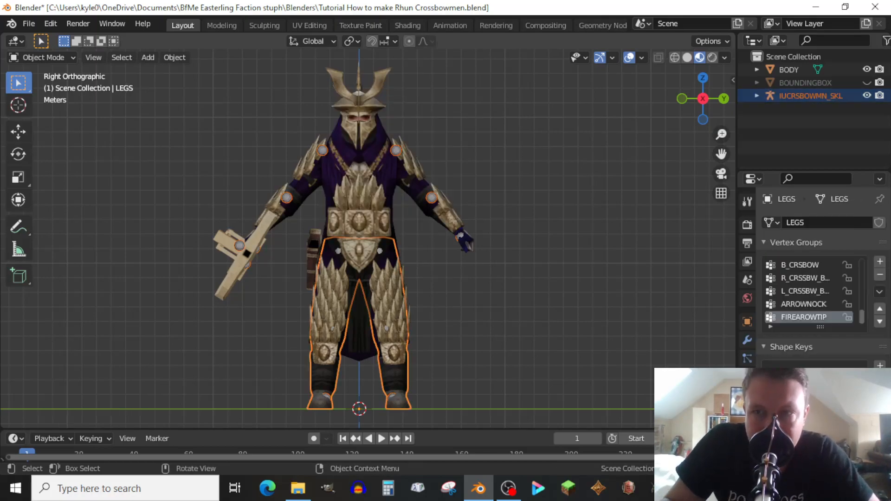
# Remove the vertex groups that do not belong to the pelvis or legs from the LEGS mesh
pyautogui.click(880, 275)
pyautogui.click(880, 274)
pyautogui.click(879, 275)
pyautogui.click(879, 275)
pyautogui.click(879, 274)
pyautogui.click(880, 275)
pyautogui.click(879, 275)
pyautogui.click(880, 275)
pyautogui.click(879, 275)
pyautogui.click(879, 274)
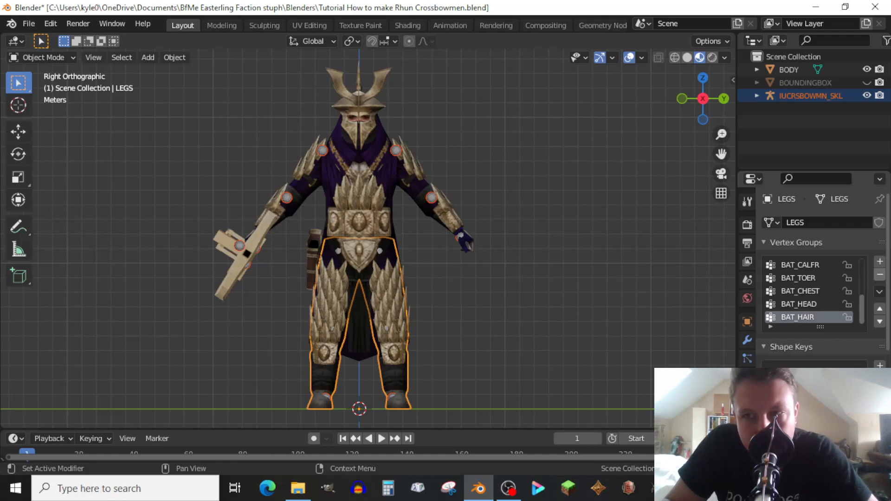
pyautogui.click(880, 275)
pyautogui.click(880, 275)
pyautogui.click(879, 275)
pyautogui.click(880, 275)
pyautogui.click(879, 275)
pyautogui.click(806, 278)
pyautogui.click(880, 275)
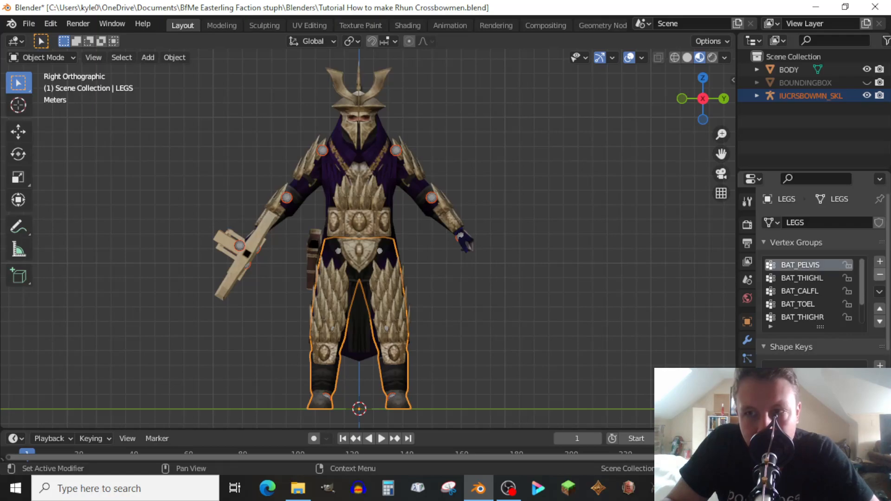
# Put the LEGS mesh in Weight Paint mode and make the pelvis bone's BAT_PELVIS weights active
pyautogui.scroll(-2, 812, 291)
pyautogui.scroll(2, 813, 291)
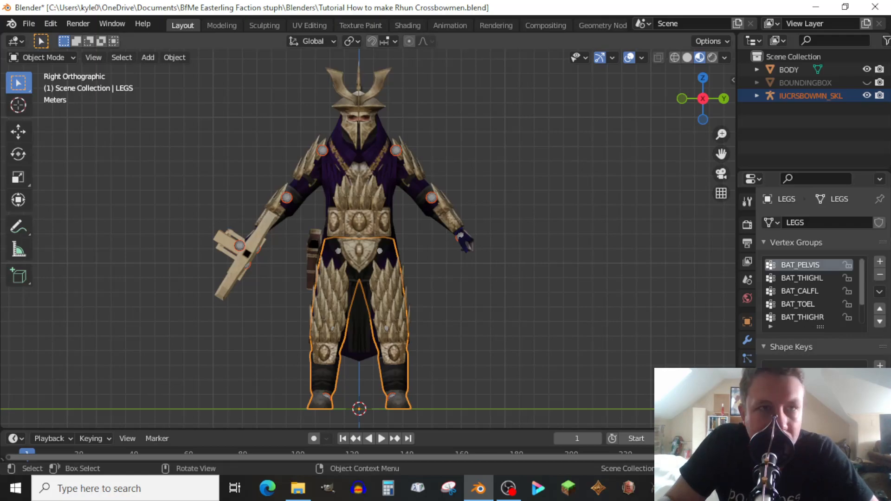
pyautogui.click(42, 57)
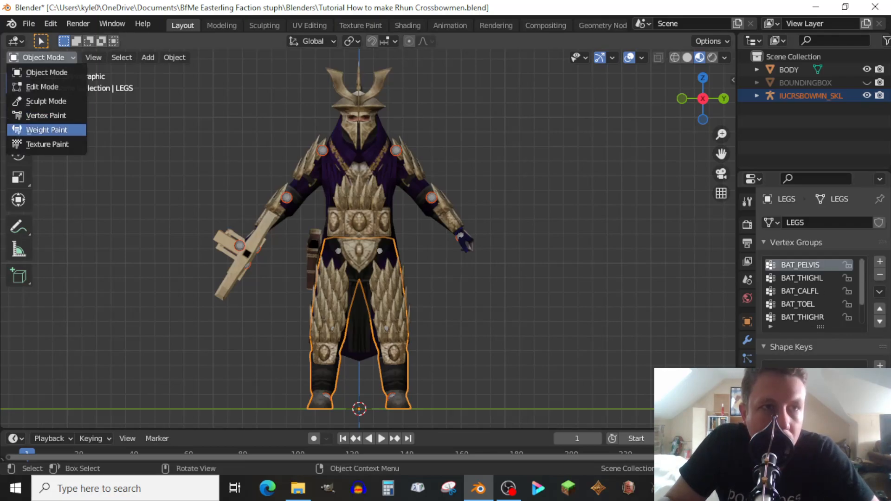
pyautogui.click(47, 130)
pyautogui.keyDown('shift'); pyautogui.click(359, 237); pyautogui.keyUp('shift')
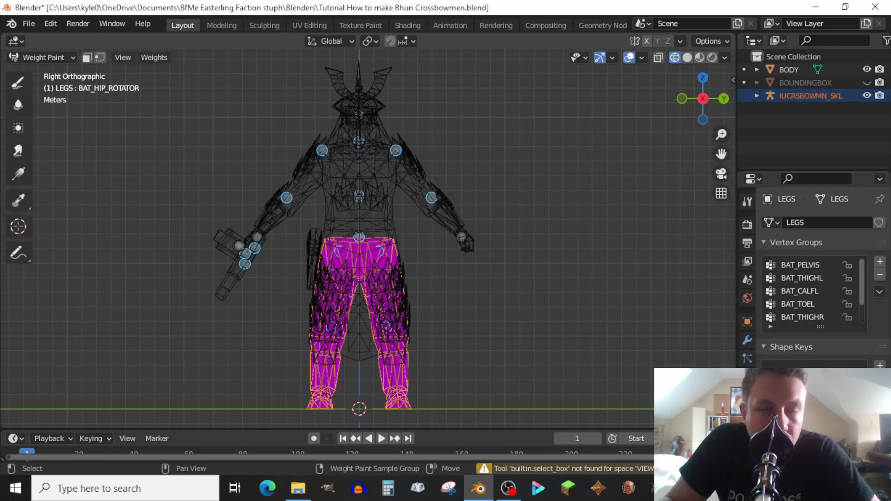
pyautogui.hotkey('ctrl', 'z')
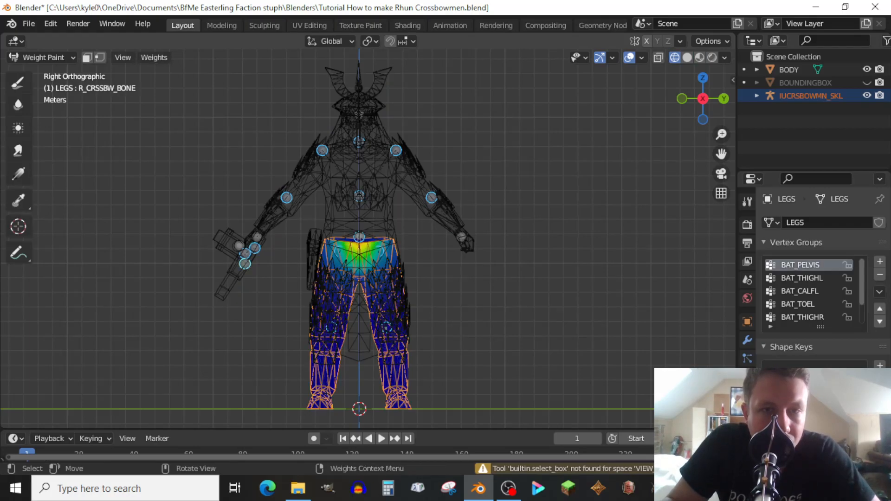
pyautogui.scroll(7, 369, 240)
pyautogui.moveTo(369, 240); pyautogui.dragTo(306, 274, button='middle')
pyautogui.keyDown('shift'); pyautogui.click(512, 176); pyautogui.keyUp('shift')
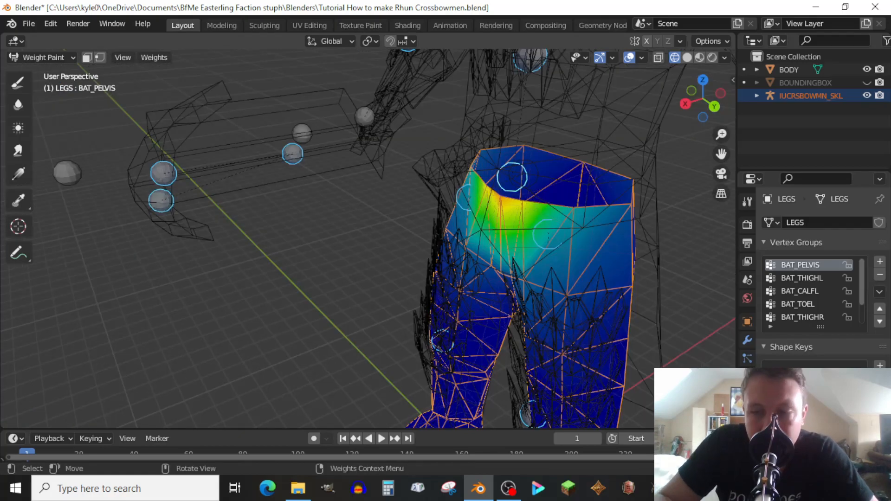
# Clear the BAT_PELVIS weights from all LEGS vertices, and assign only the top waist ring with weight 1.000
pyautogui.press('KP_3')
pyautogui.click(100, 57)
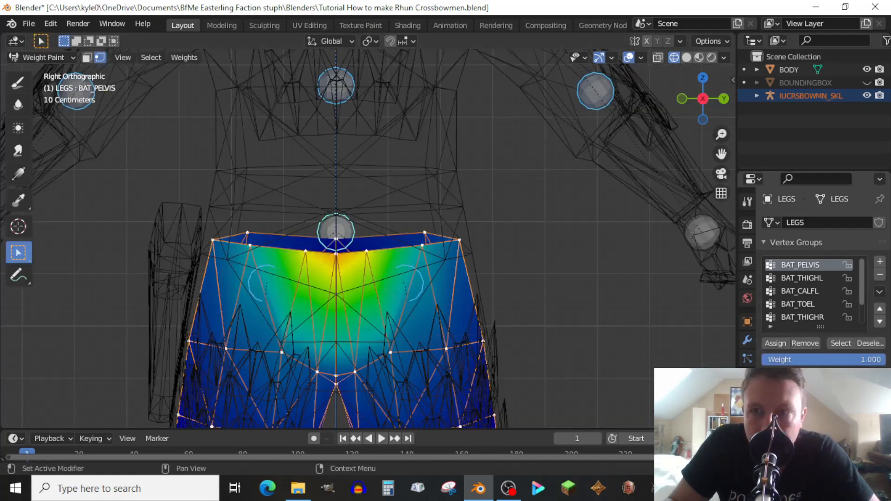
pyautogui.click(805, 343)
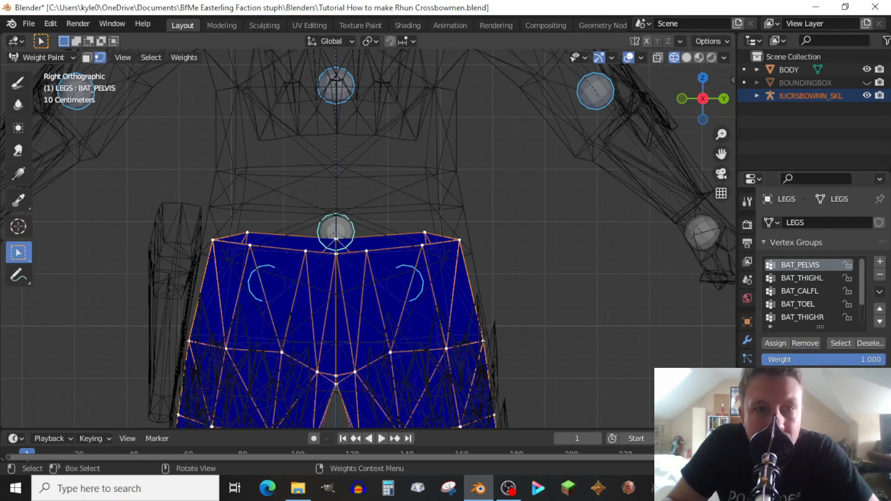
pyautogui.moveTo(197, 215); pyautogui.dragTo(476, 267)
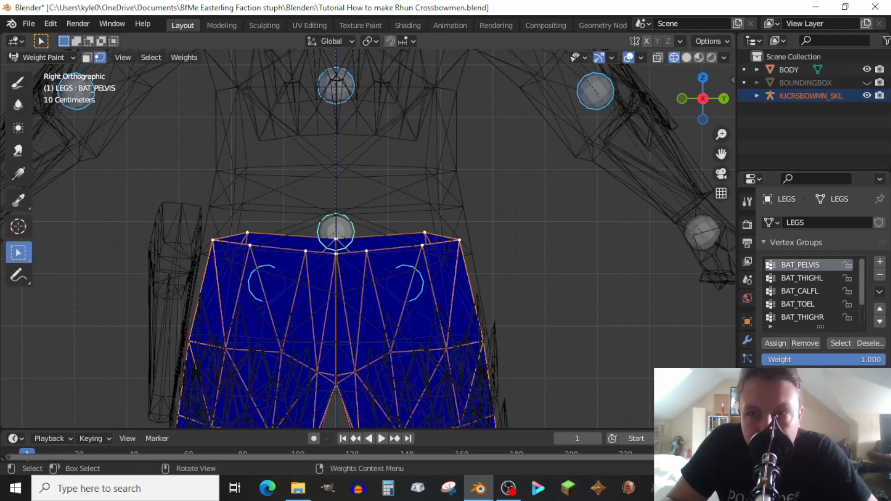
pyautogui.hotkey('shift', 'k')
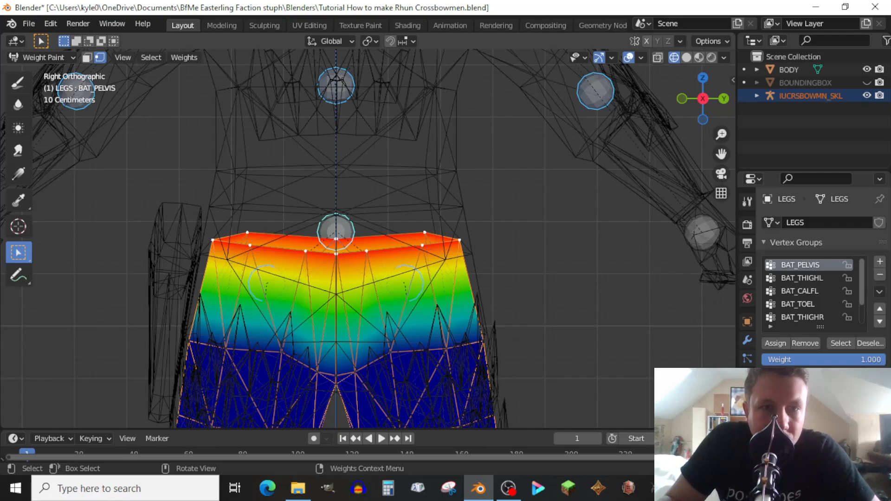
pyautogui.press('v')
# Clear the BAT_THIGHR weights from all LEGS vertices, and assign only that thigh's vertices from crotch to just above the knee with weight 1.000
pyautogui.moveTo(722, 154); pyautogui.dragTo(734, 0)
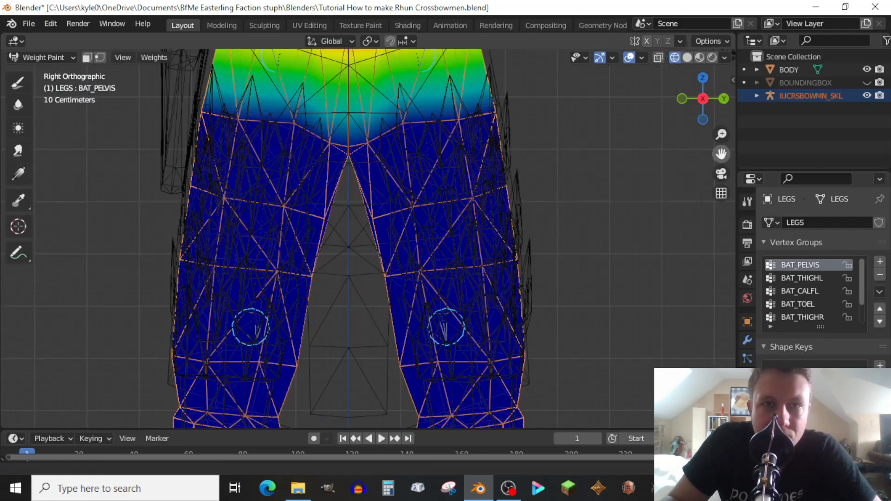
pyautogui.moveTo(722, 154); pyautogui.dragTo(727, 203)
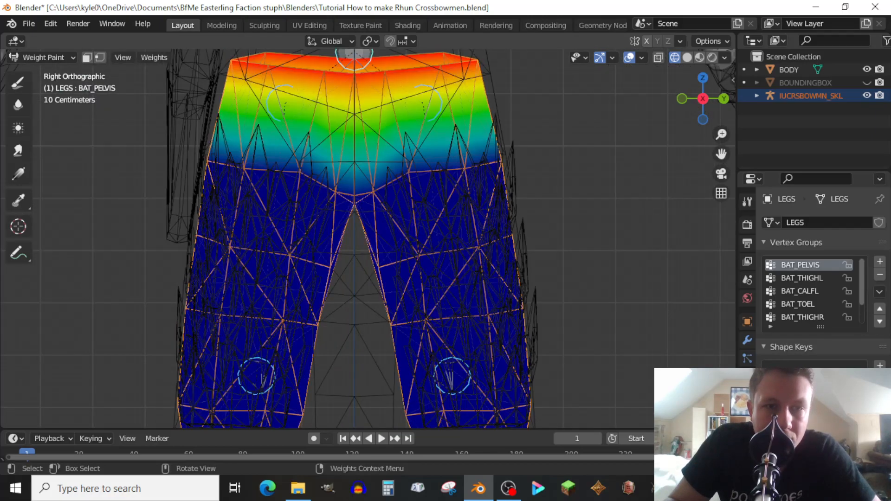
pyautogui.scroll(-1, 368, 238)
pyautogui.keyDown('shift'); pyautogui.click(295, 126); pyautogui.keyUp('shift')
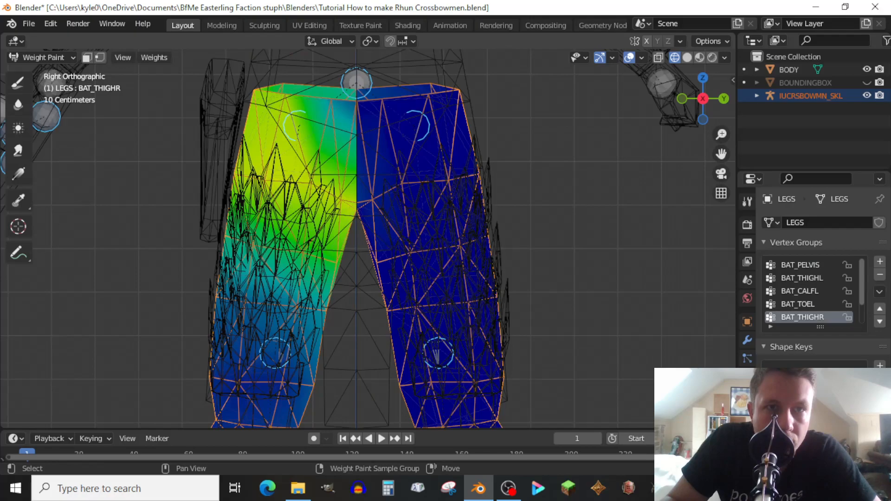
pyautogui.press('v')
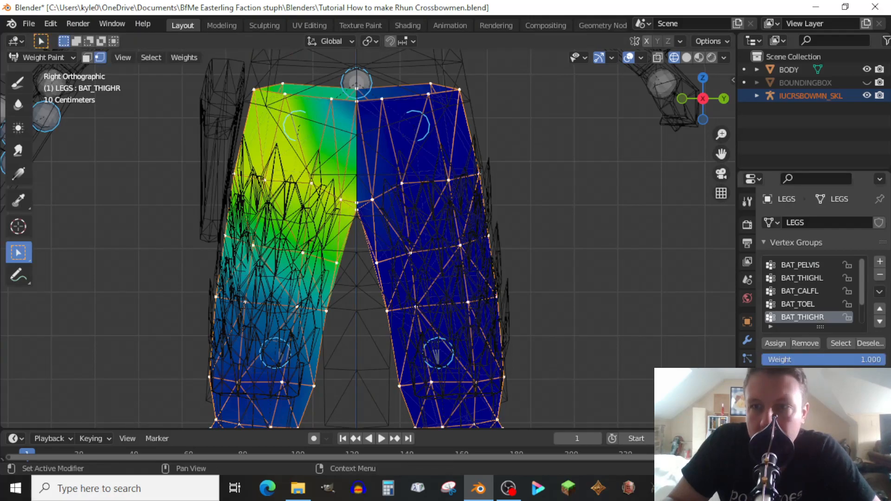
pyautogui.click(805, 343)
pyautogui.moveTo(721, 153); pyautogui.dragTo(718, 132)
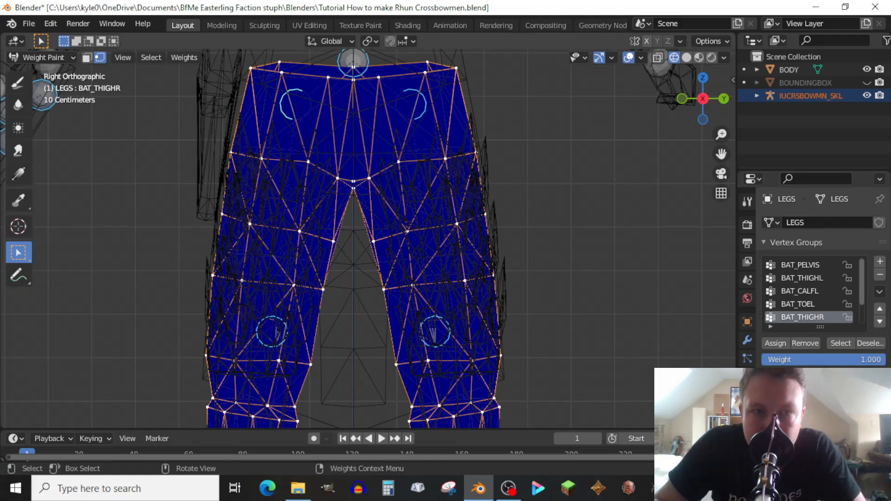
pyautogui.moveTo(167, 376); pyautogui.dragTo(201, 201)
pyautogui.click(775, 343)
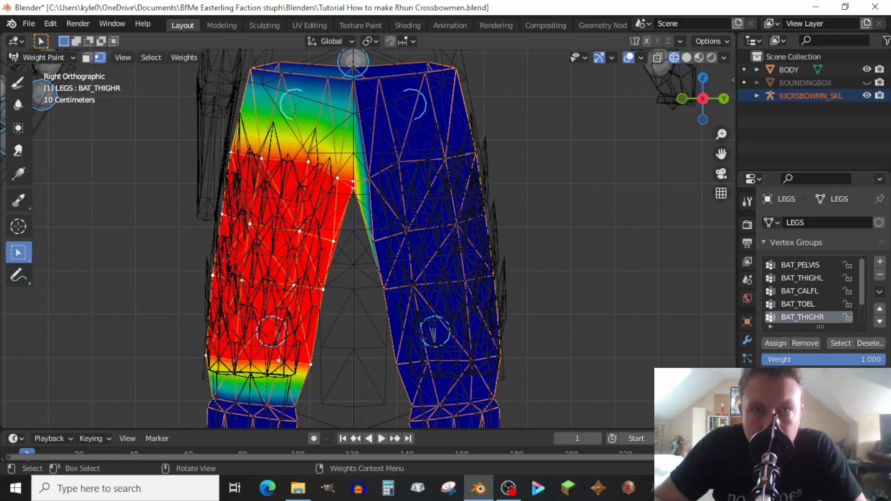
pyautogui.press('ctrl+KP_3')
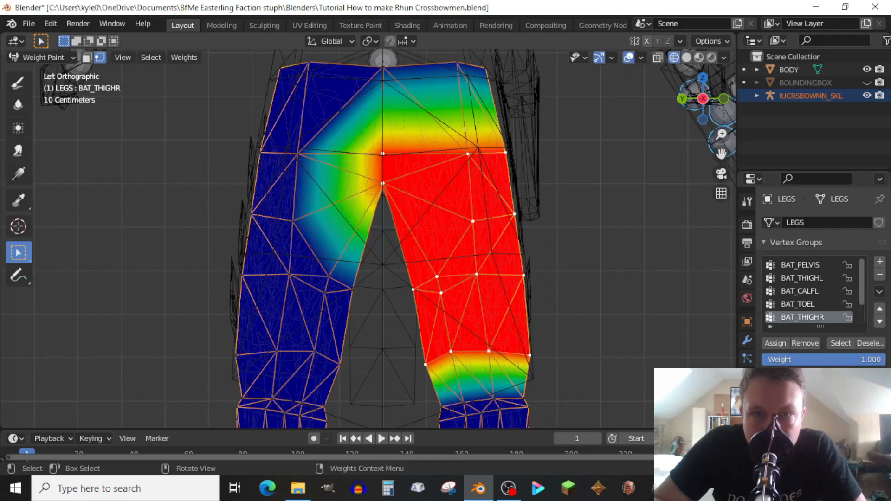
pyautogui.press('KP_3')
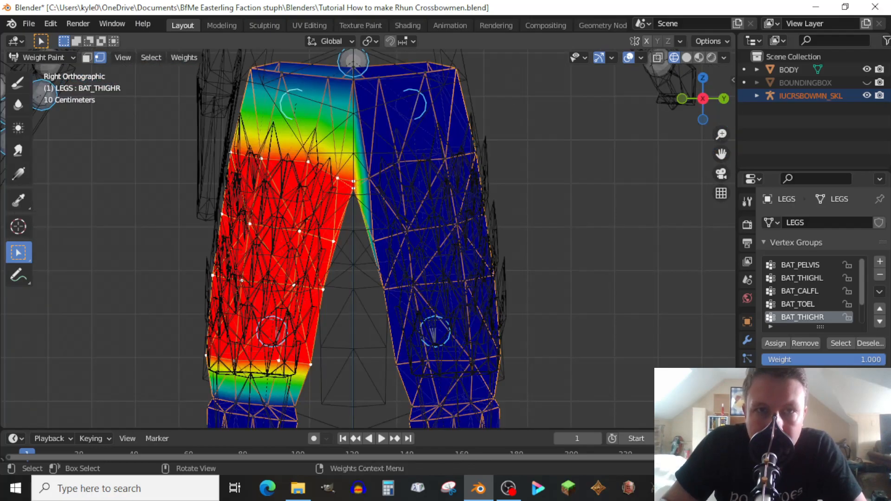
pyautogui.press('v')
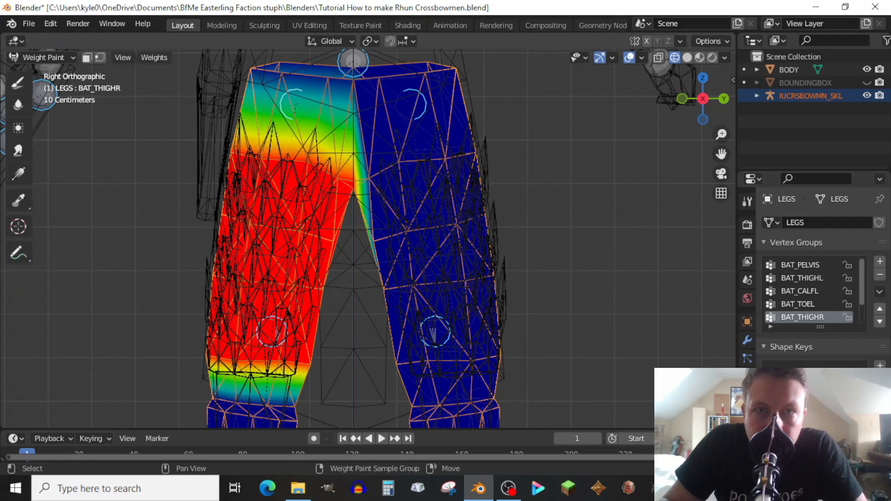
# Clear the BAT_THIGHL weights from all LEGS vertices, and assign only the opposite thigh from crotch to just above the knee with weight 1.000
pyautogui.keyDown('shift'); pyautogui.click(413, 104); pyautogui.keyUp('shift')
pyautogui.press('v')
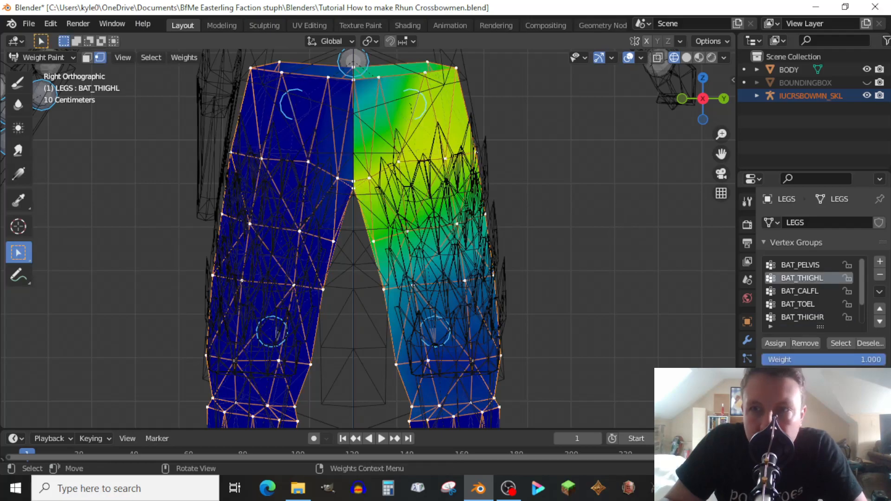
pyautogui.hotkey('shift', 'k')
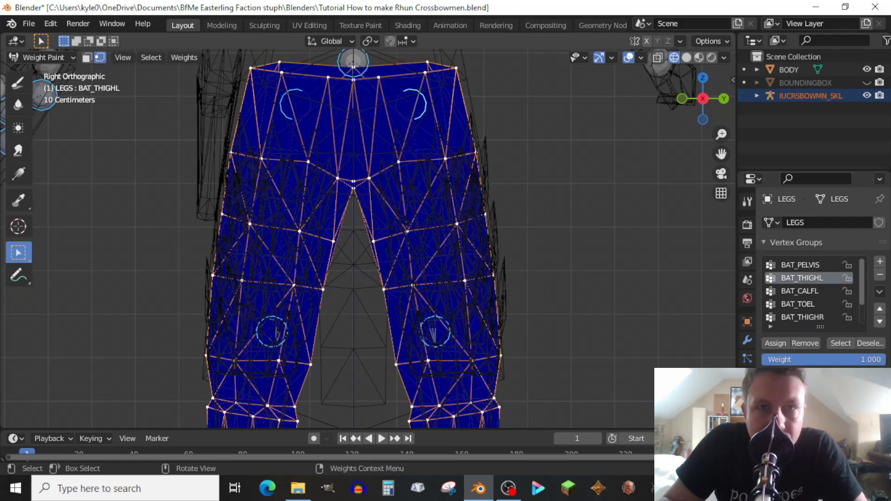
pyautogui.moveTo(353, 136); pyautogui.dragTo(526, 366)
pyautogui.hotkey('shift', 'k')
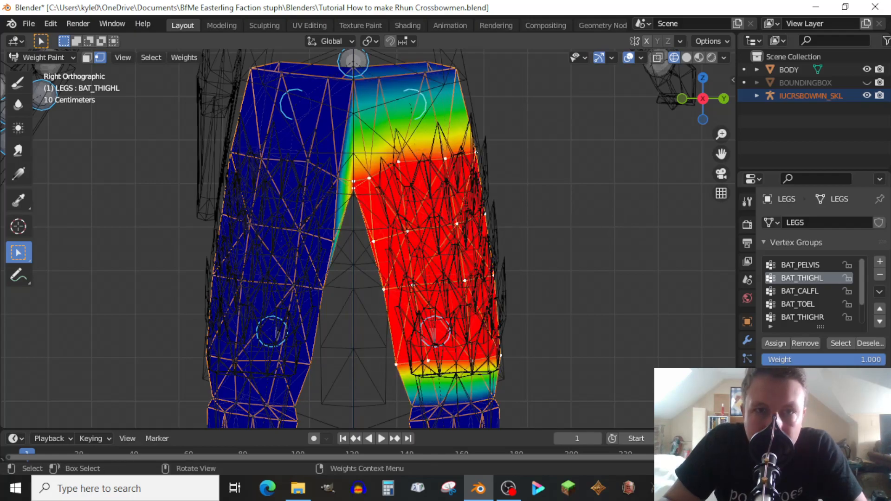
pyautogui.press('v')
# Clear the BAT_CALFR weights from all LEGS vertices, and assign only that lower leg from just above the knee to the ankle with weight 1.000
pyautogui.moveTo(721, 154); pyautogui.dragTo(711, 24)
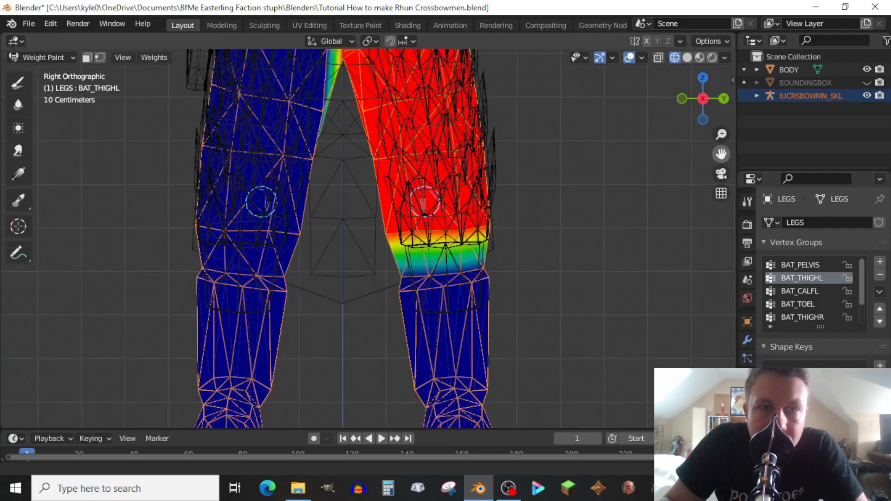
pyautogui.keyDown('ctrl'); pyautogui.click(261, 201); pyautogui.keyUp('ctrl')
pyautogui.press('v')
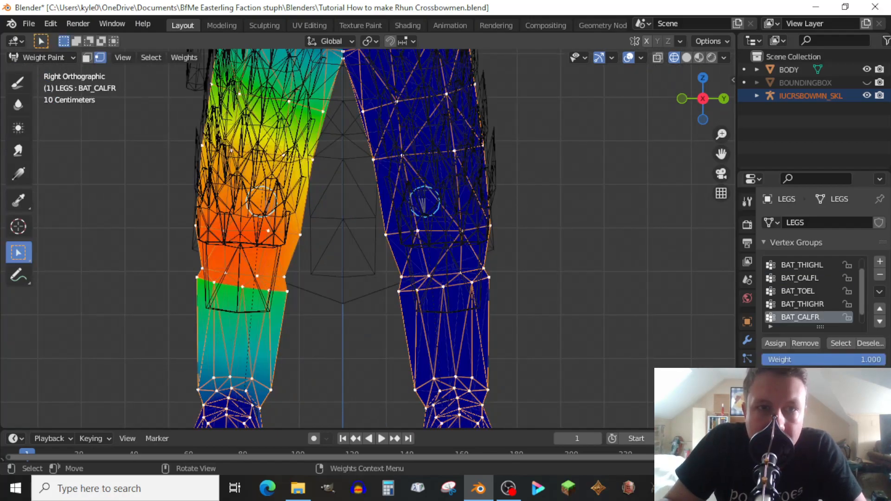
pyautogui.hotkey('shift', 'k')
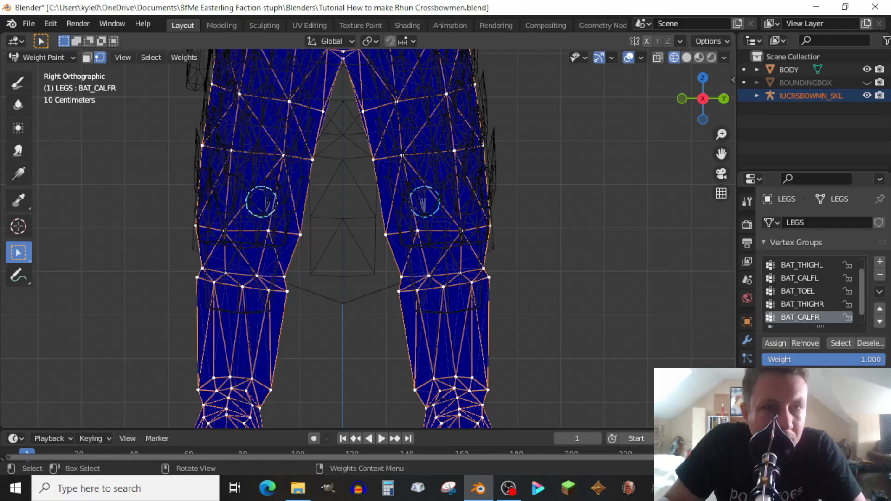
pyautogui.moveTo(155, 212); pyautogui.dragTo(334, 308)
pyautogui.moveTo(157, 203); pyautogui.dragTo(341, 393)
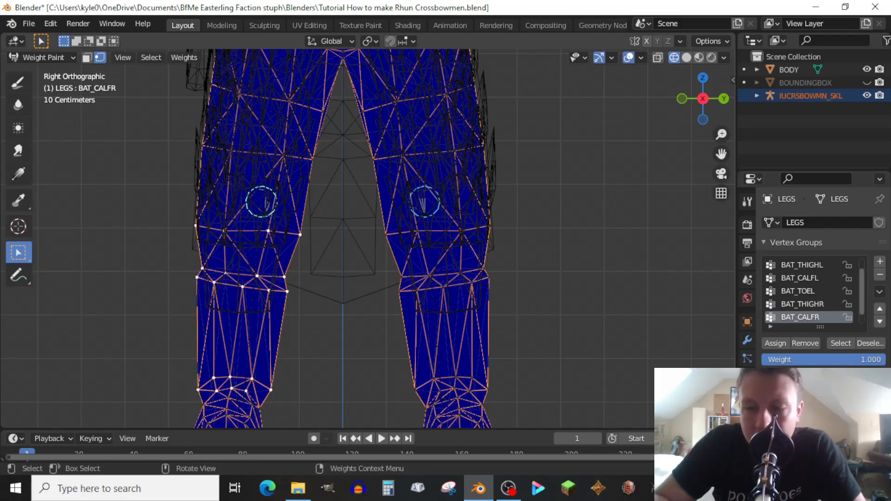
pyautogui.moveTo(261, 202)
pyautogui.mouseDown(button='middle')
pyautogui.moveTo(169, 199)
pyautogui.moveTo(262, 202)
pyautogui.mouseUp(button='middle')
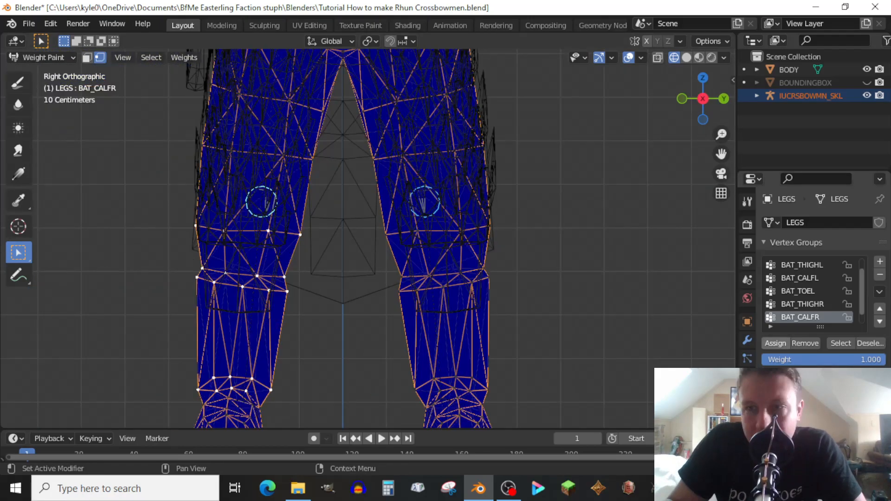
pyautogui.click(776, 344)
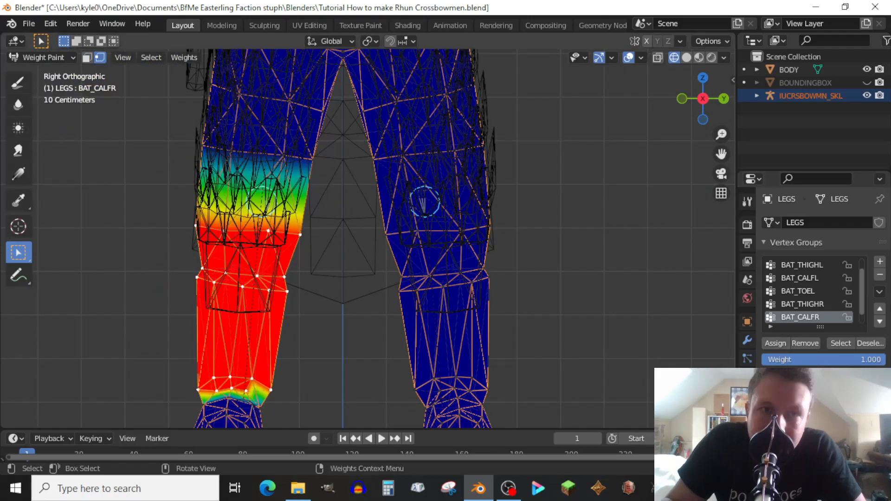
pyautogui.press('v')
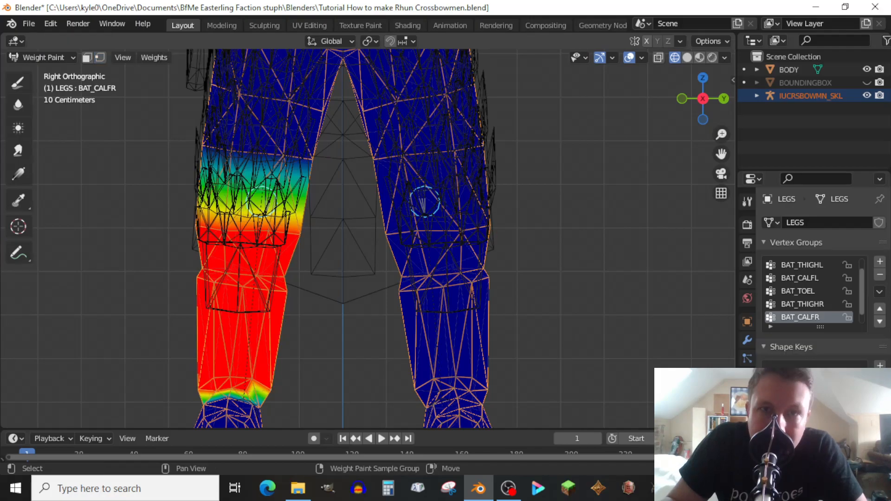
# Clear the BAT_CALFL weights from all LEGS vertices, and assign only the opposite lower leg from knee to ankle with weight 1.000
pyautogui.keyDown('shift'); pyautogui.rightClick(424, 203); pyautogui.keyUp('shift')
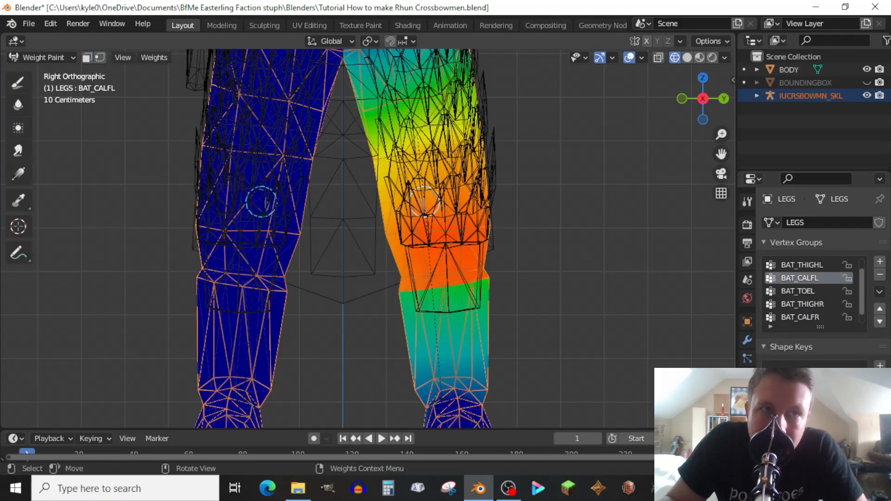
pyautogui.press('v')
pyautogui.hotkey('shift', 'k')
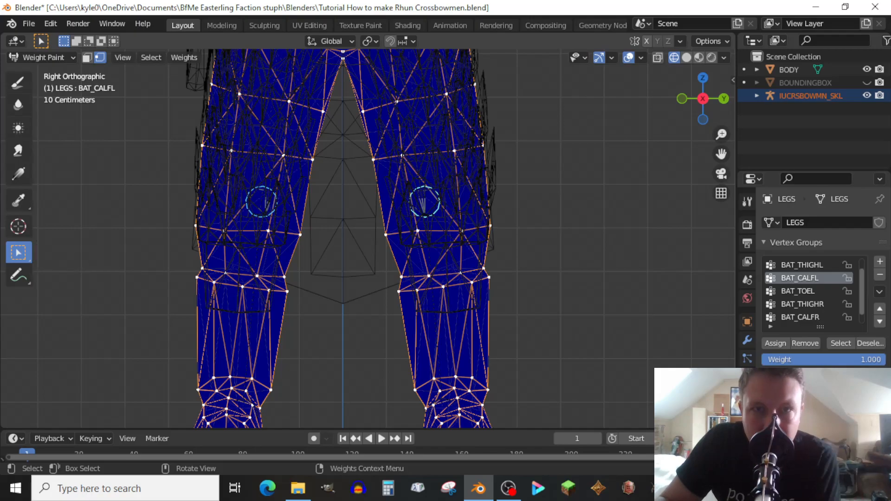
pyautogui.moveTo(362, 200); pyautogui.dragTo(538, 392)
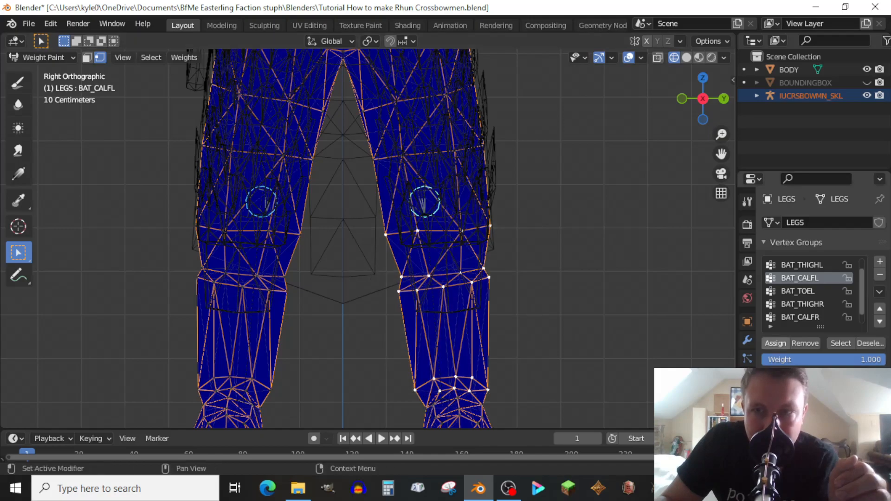
pyautogui.hotkey('ctrl', 'x')
pyautogui.press('v')
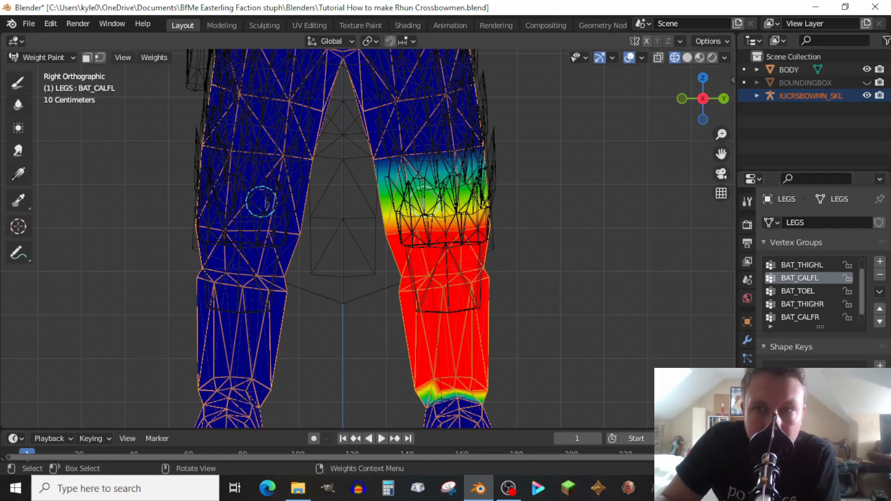
# Clear the BAT_TOER weights from all LEGS vertices, and assign only that foot's vertices from the ankle down with weight 1.000
pyautogui.moveTo(261, 202)
pyautogui.keyDown('shift'); pyautogui.mouseDown(button='middle')
pyautogui.moveTo(260, 127)
pyautogui.moveTo(258, 161)
pyautogui.mouseUp(button='middle'); pyautogui.keyUp('shift')
pyautogui.keyDown('ctrl'); pyautogui.click(241, 370); pyautogui.keyUp('ctrl')
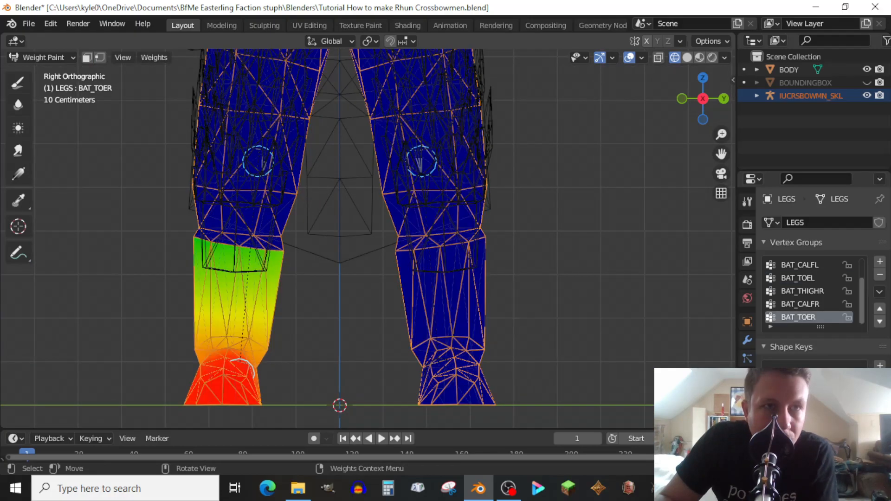
pyautogui.press('v')
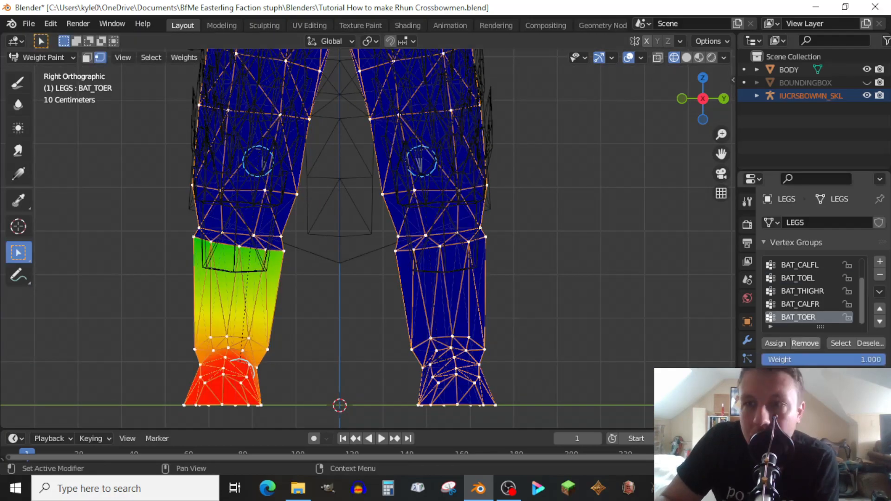
pyautogui.moveTo(159, 308); pyautogui.dragTo(354, 408)
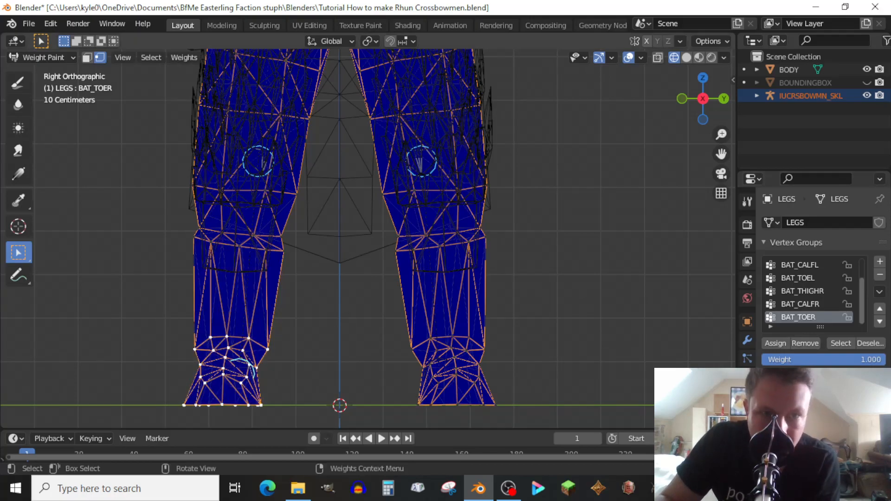
pyautogui.click(775, 343)
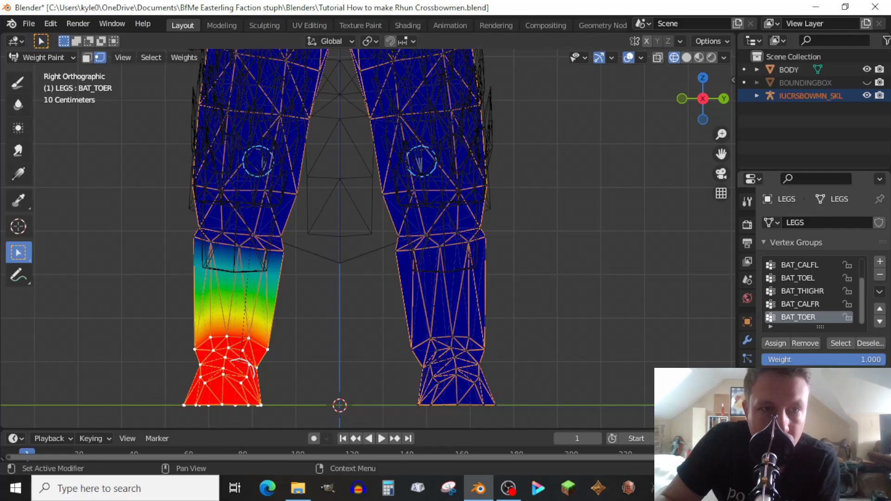
pyautogui.press('v')
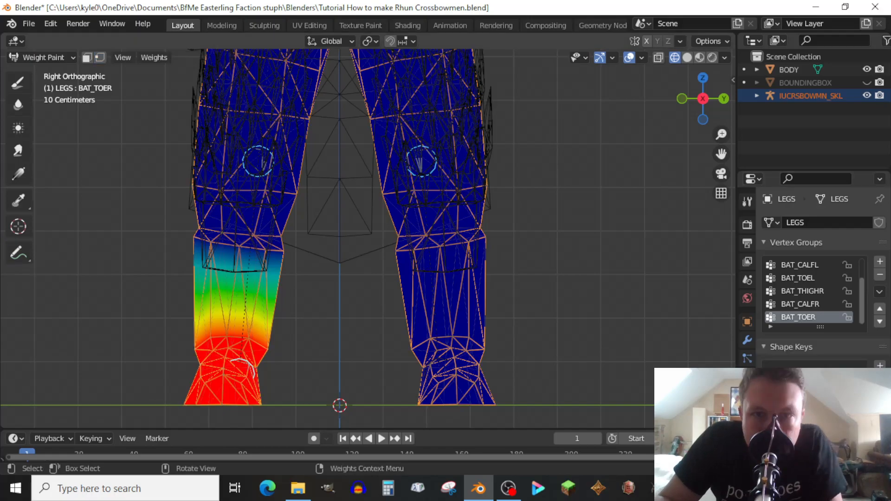
# Clear the BAT_TOEL weights from all LEGS vertices, and assign only the opposite foot from the ankle down with weight 1.000
pyautogui.keyDown('shift'); pyautogui.click(436, 361); pyautogui.keyUp('shift')
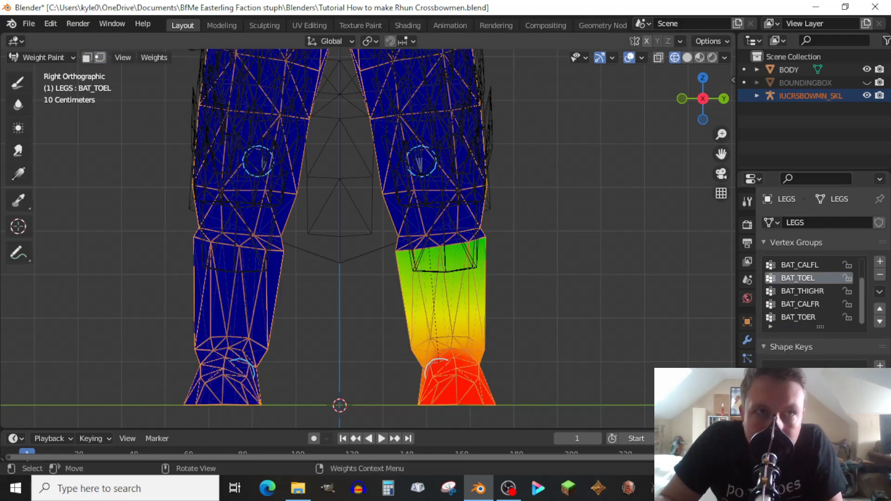
pyautogui.press('v')
pyautogui.hotkey('shift', 'k')
pyautogui.moveTo(384, 317); pyautogui.dragTo(574, 429)
pyautogui.click(775, 343)
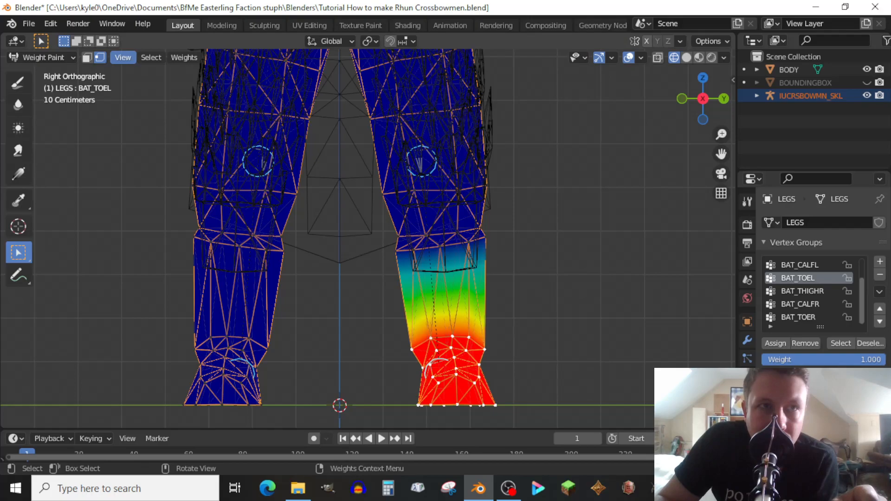
pyautogui.press('v')
# Return LEGS to Object Mode, switch the viewport from wireframe back to textured display, and save the file
pyautogui.scroll(-4, 368, 238)
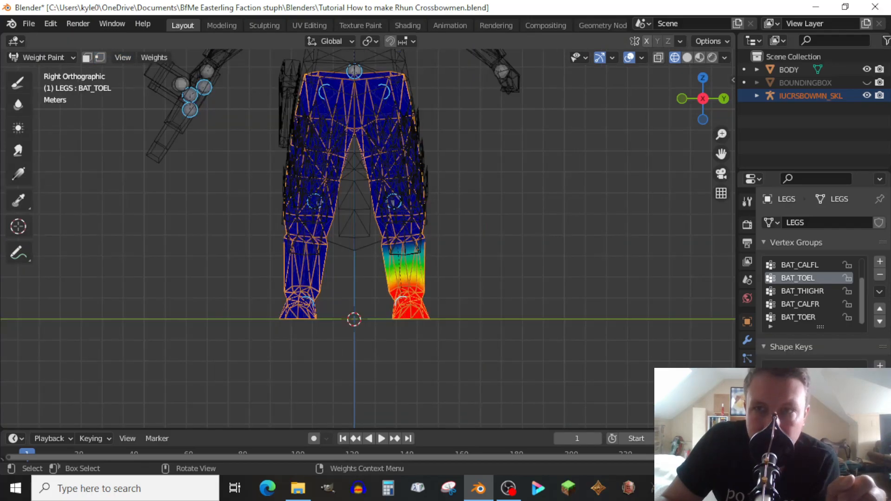
pyautogui.moveTo(721, 154); pyautogui.dragTo(710, 275)
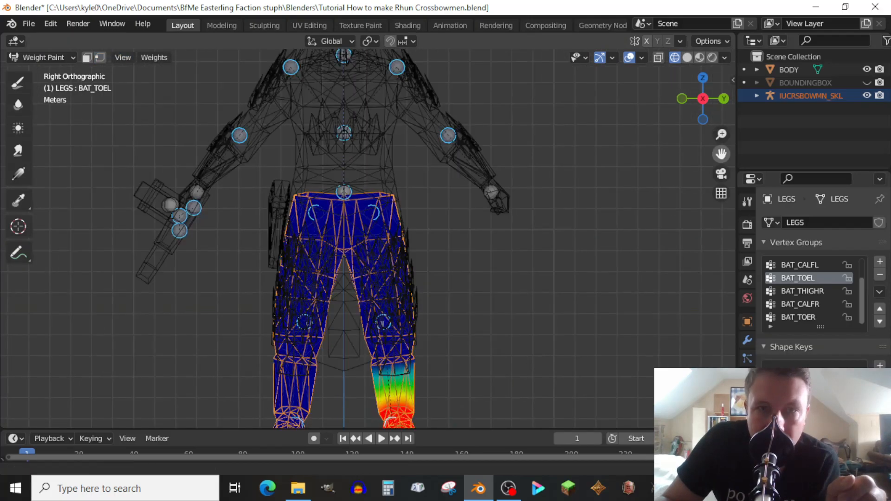
pyautogui.scroll(-1, 427, 374)
pyautogui.scroll(-1, 367, 238)
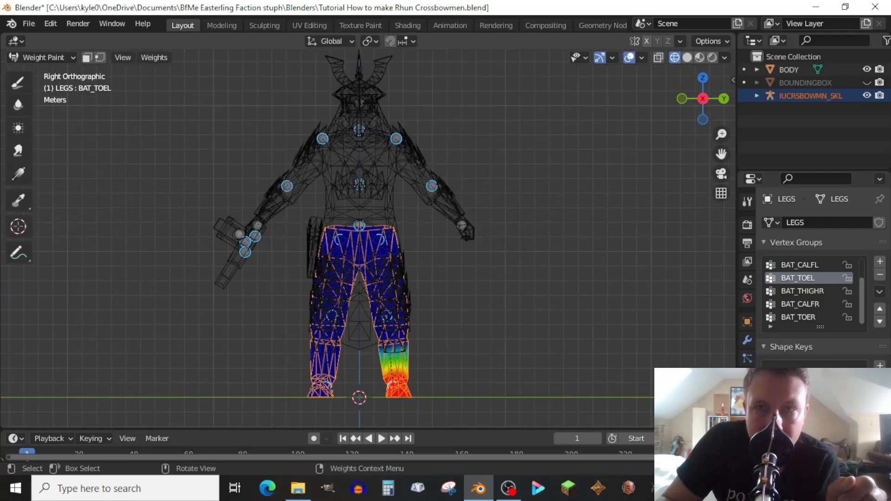
pyautogui.moveTo(721, 154); pyautogui.dragTo(721, 166)
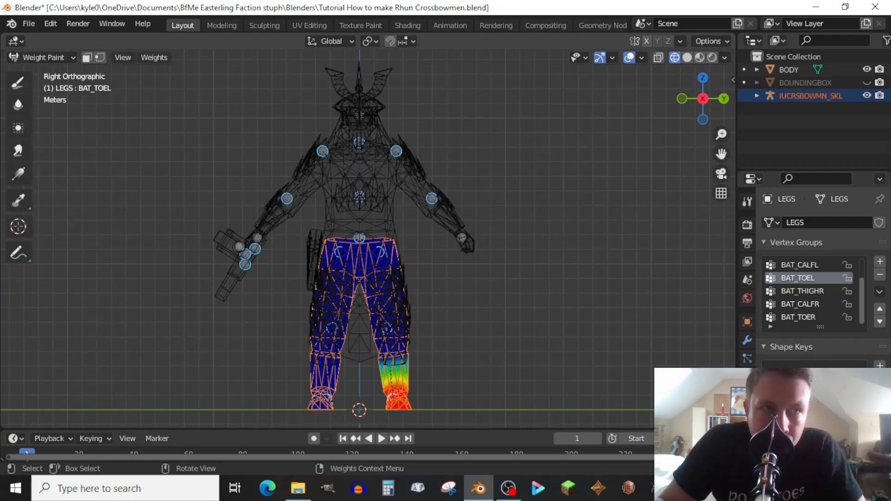
pyautogui.hotkey('ctrl', 'Tab')
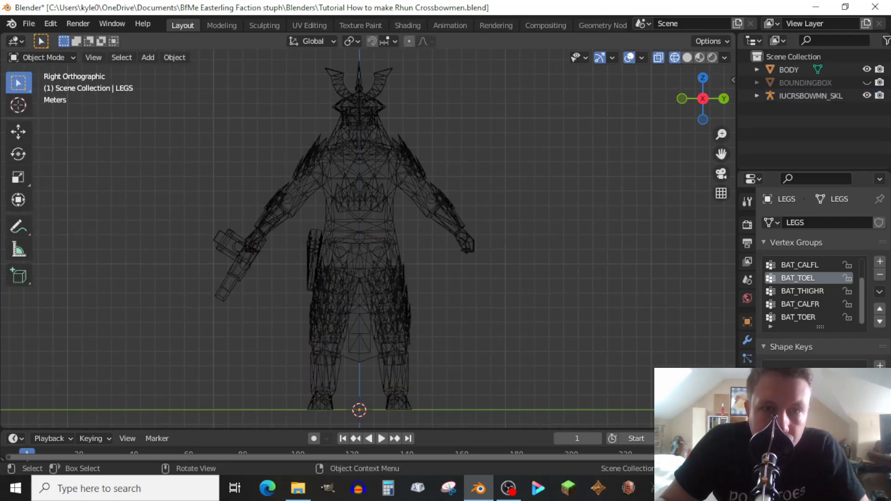
pyautogui.hotkey('shift', 'z')
pyautogui.hotkey('ctrl', 's')
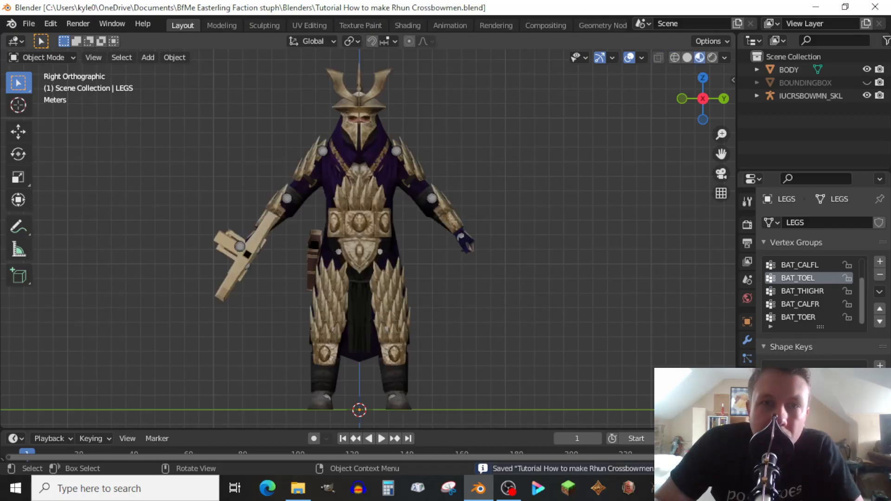
# Parent the BODY mesh to the IUCRSBOWMN_SKL armature with automatic weights
pyautogui.click(360, 311)
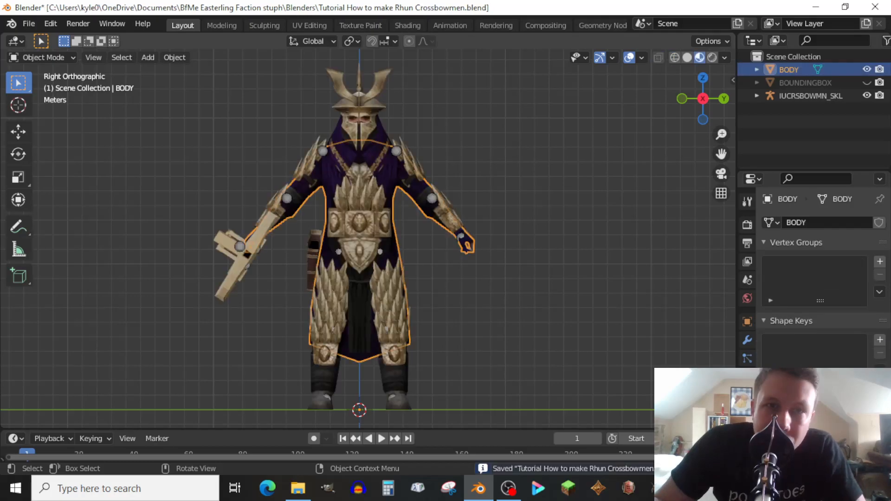
pyautogui.keyDown('shift'); pyautogui.click(396, 151); pyautogui.keyUp('shift')
pyautogui.hotkey('ctrl', 'p')
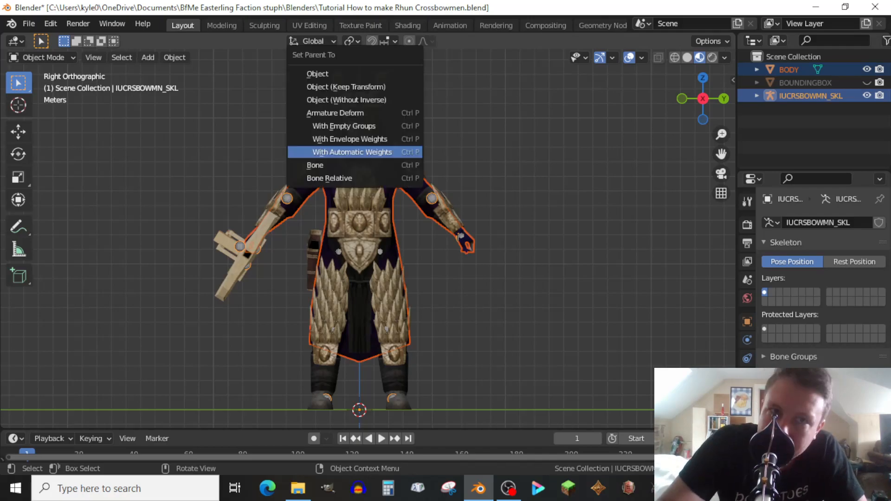
pyautogui.press('Return')
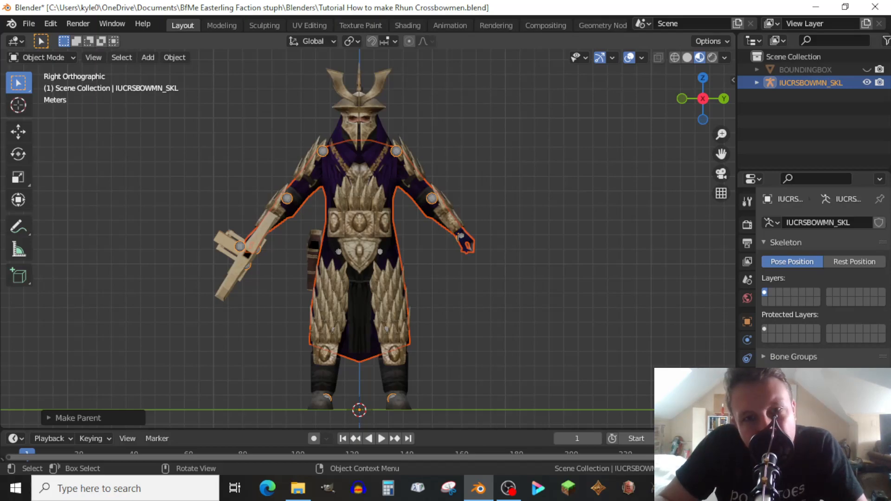
# Make BODY the active object and delete its five crossbow and arrow vertex groups, from FIREAROWTIP up to B_CRSBOW
pyautogui.press('shift')
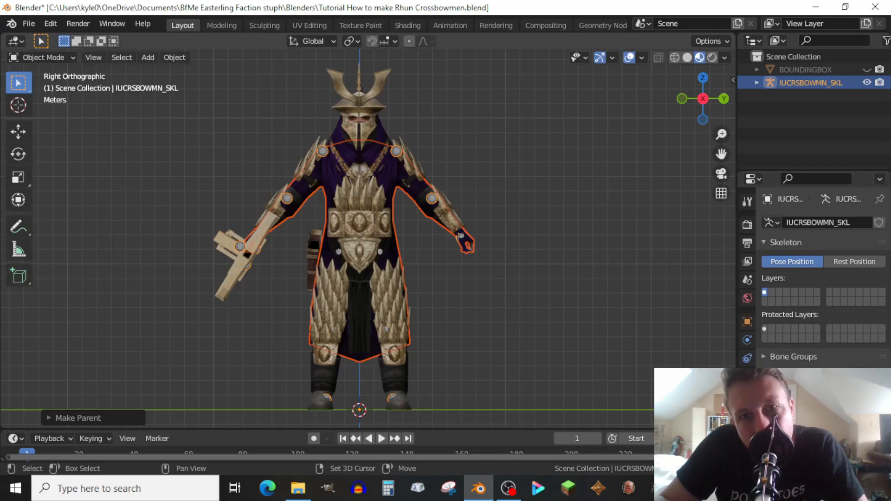
pyautogui.keyDown('shift'); pyautogui.click(360, 302); pyautogui.keyUp('shift')
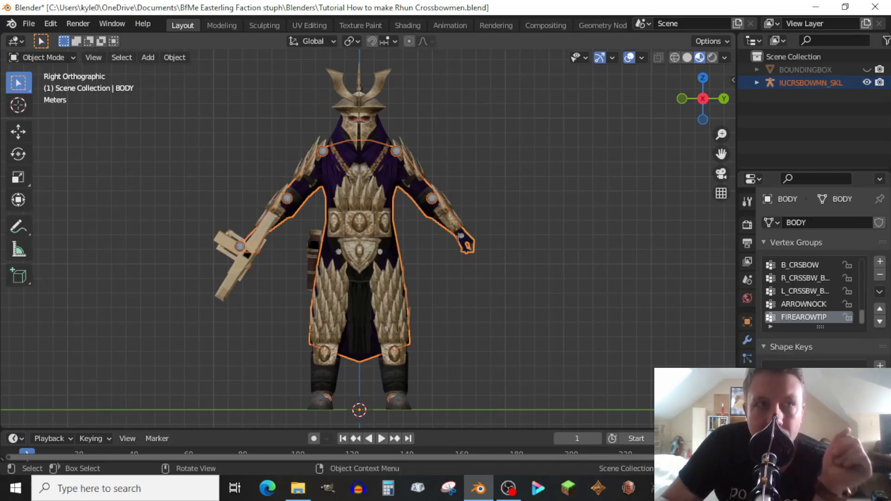
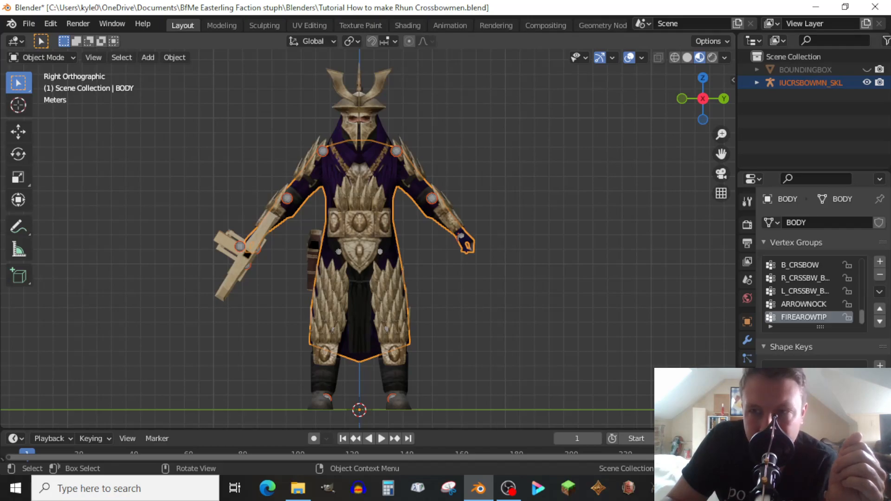
pyautogui.click(880, 275)
pyautogui.click(879, 275)
pyautogui.click(880, 275)
pyautogui.click(880, 275)
pyautogui.click(880, 275)
pyautogui.scroll(4, 813, 291)
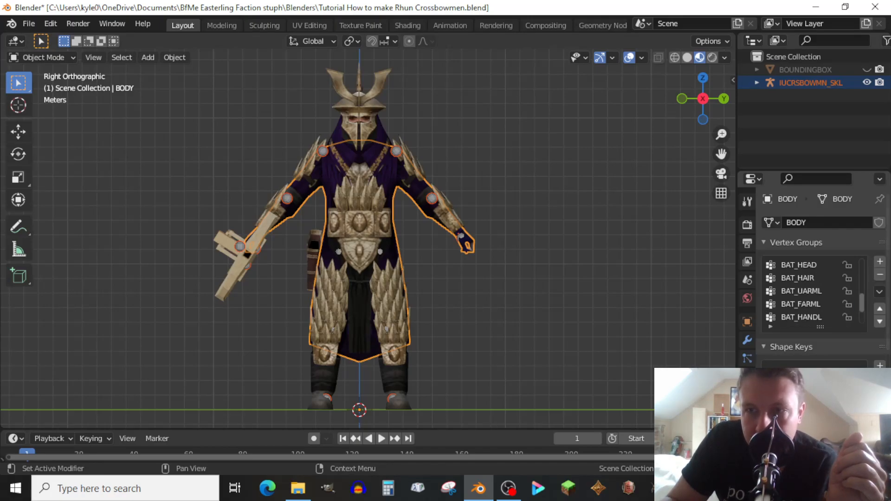
# Delete the BAT_HAIR and BAT_HEAD vertex groups from BODY
pyautogui.click(806, 291)
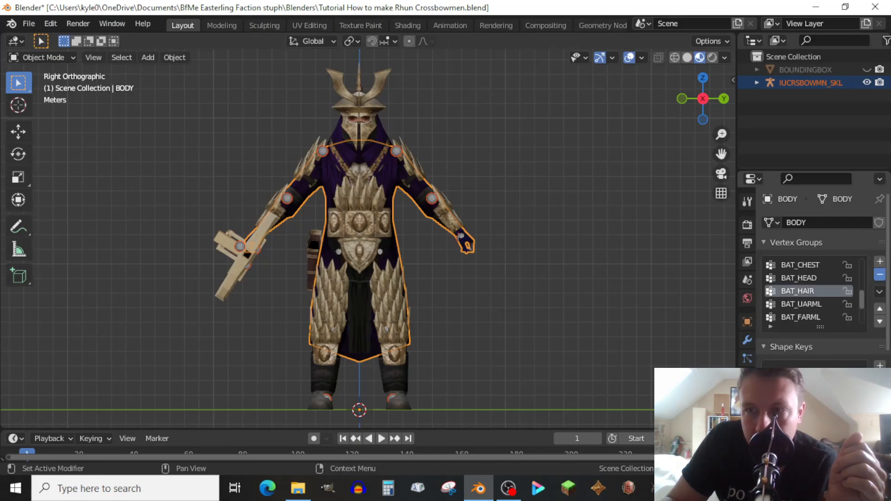
pyautogui.click(880, 275)
pyautogui.click(880, 275)
pyautogui.scroll(2, 813, 291)
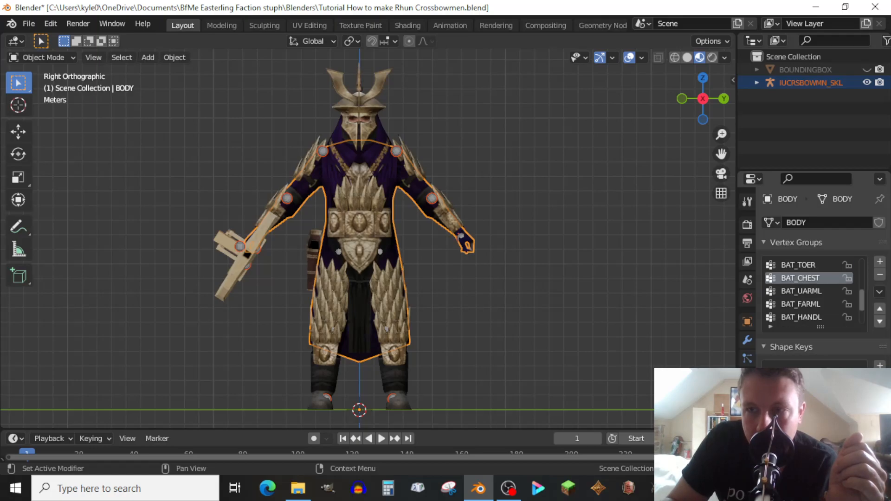
# Delete BODY's toe and calf vertex groups for both legs, along with its BAT_HIP_ROT group
pyautogui.scroll(1, 813, 291)
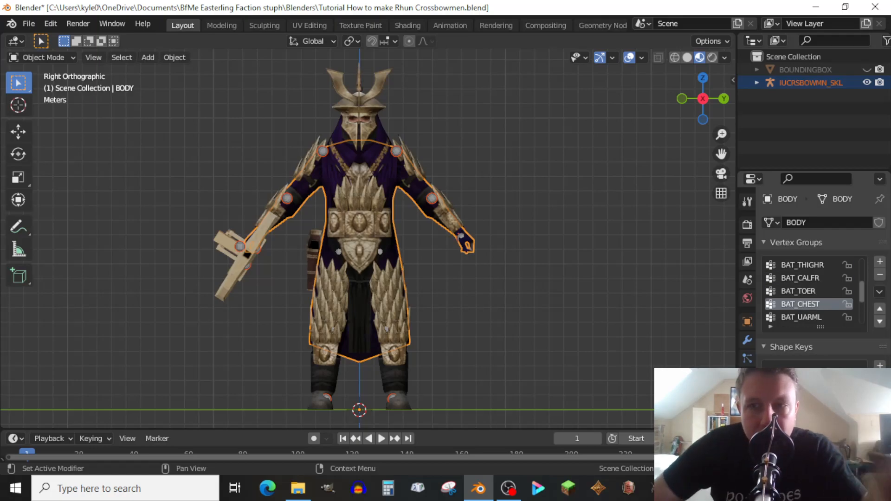
pyautogui.scroll(3, 813, 291)
pyautogui.scroll(-1, 813, 291)
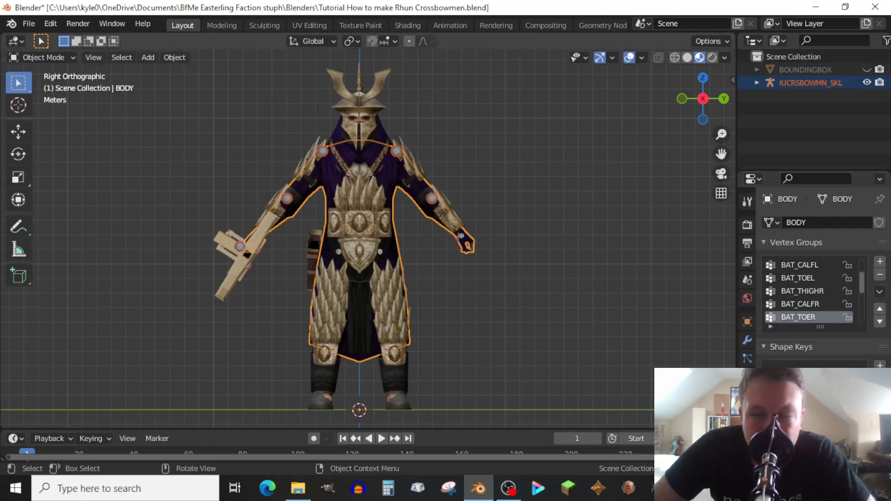
pyautogui.click(880, 275)
pyautogui.click(879, 275)
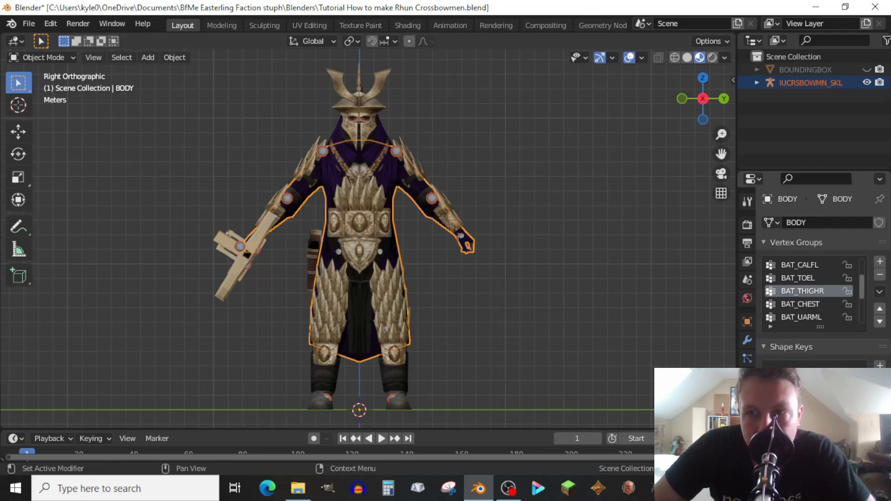
pyautogui.click(798, 278)
pyautogui.click(880, 275)
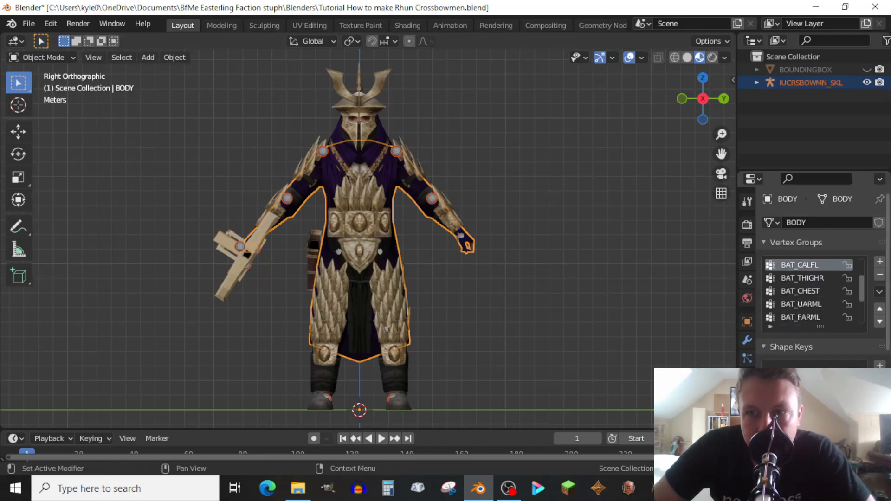
pyautogui.click(880, 275)
pyautogui.click(798, 278)
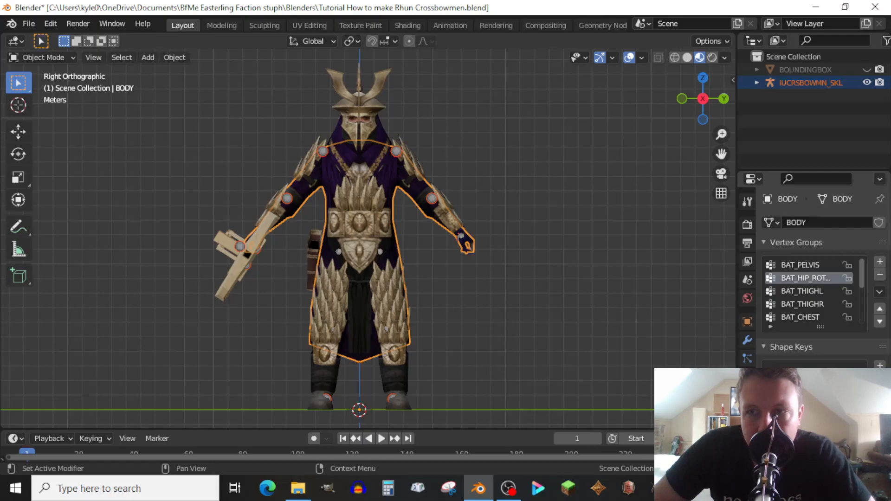
pyautogui.click(879, 275)
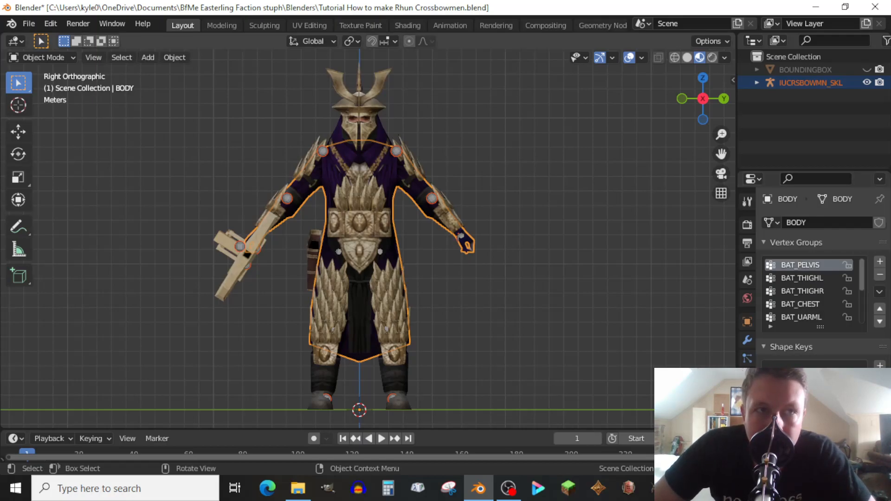
# Put BODY into Weight Paint mode with wireframe display, and show its BAT_PELVIS weights in the right orthographic view
pyautogui.click(41, 57)
pyautogui.click(33, 130)
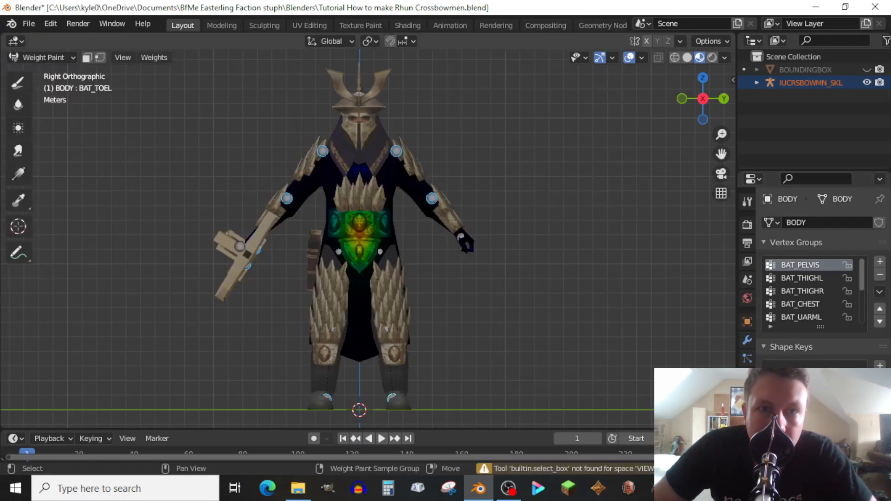
pyautogui.hotkey('shift', 'z')
pyautogui.moveTo(703, 98); pyautogui.dragTo(629, 125)
pyautogui.keyDown('shift'); pyautogui.click(430, 243); pyautogui.keyUp('shift')
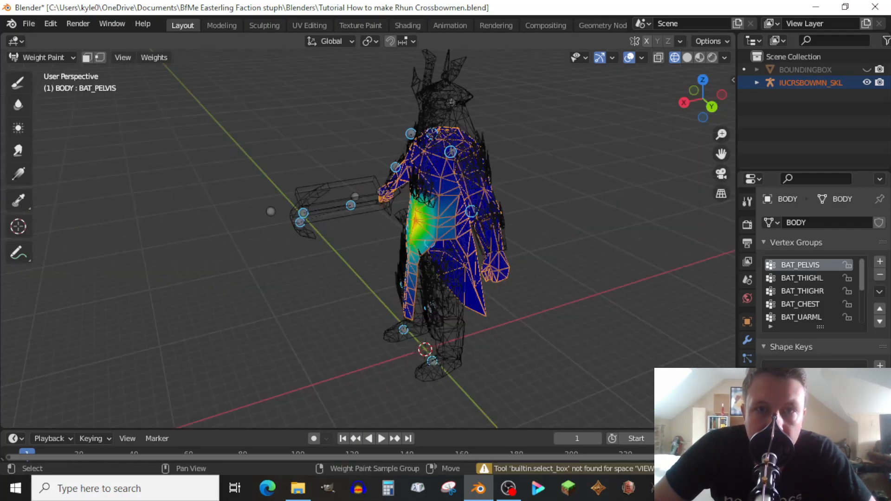
pyautogui.press('KP_3')
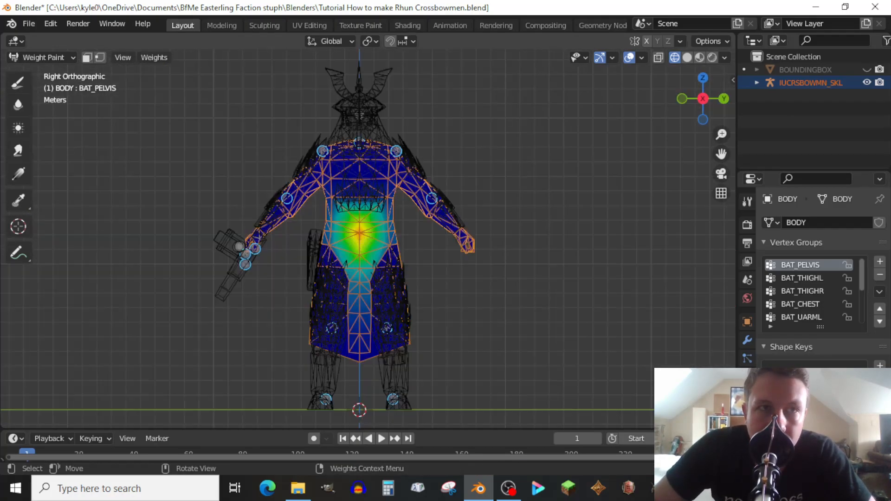
# Clear the BAT_PELVIS weights from all BODY vertices, and assign only the two vertex rows around the waist with weight 1.000
pyautogui.click(100, 57)
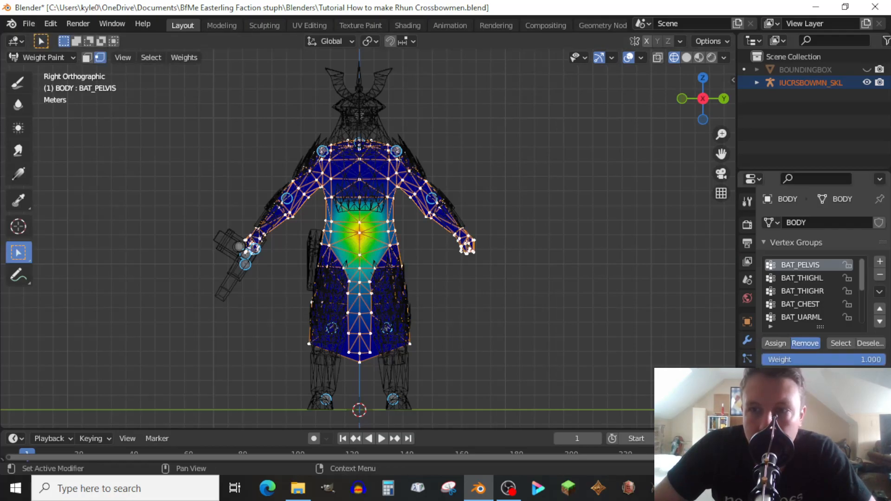
pyautogui.click(805, 343)
pyautogui.scroll(5, 426, 308)
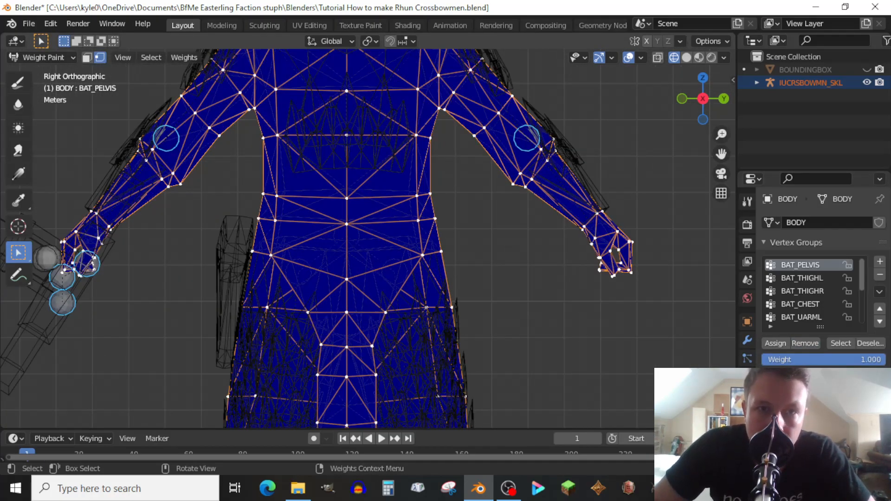
pyautogui.moveTo(242, 183); pyautogui.dragTo(459, 238)
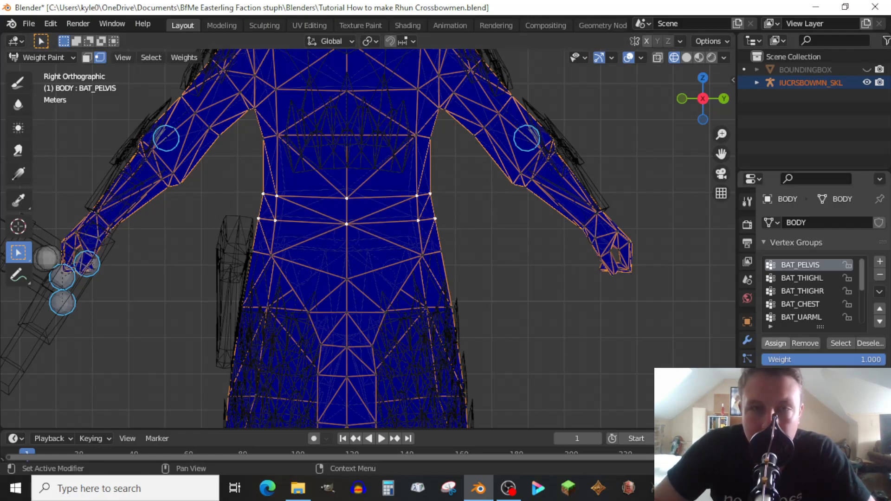
pyautogui.click(776, 343)
pyautogui.press('v')
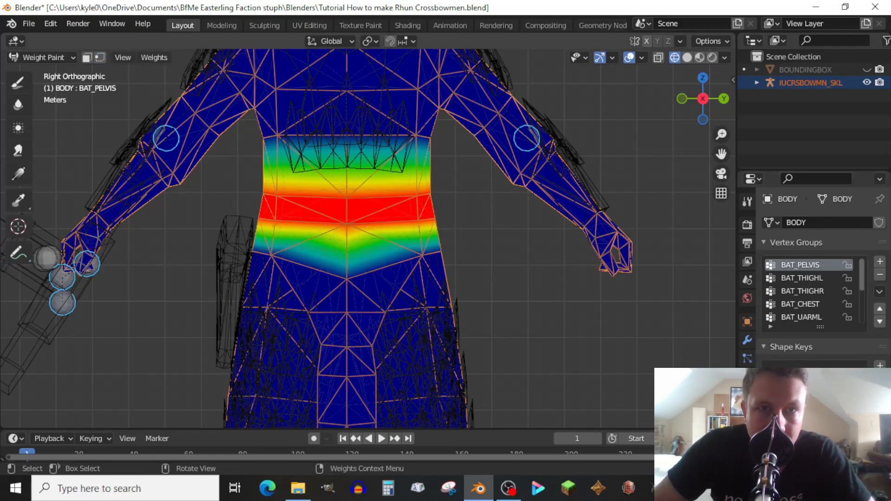
# Show the BAT_CHEST weights of BODY and clear them from all vertices
pyautogui.press('ctrl+KP_3')
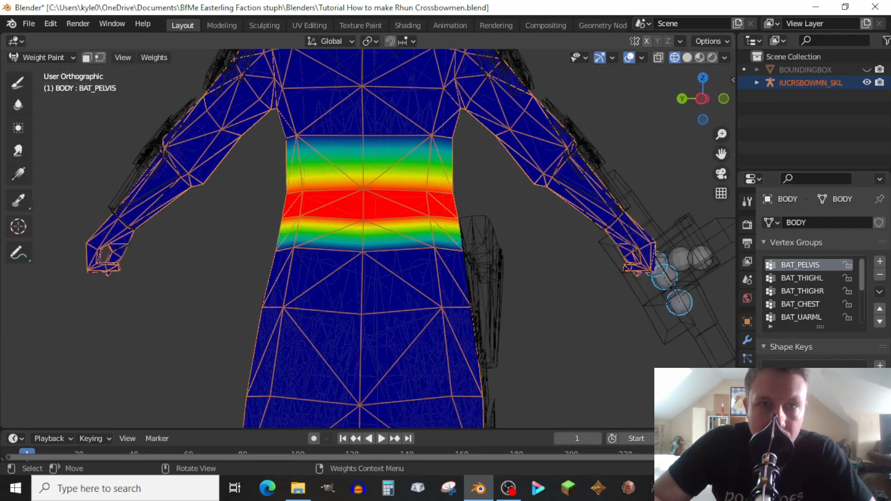
pyautogui.press('KP_1')
pyautogui.press('ctrl+KP_1')
pyautogui.press('KP_3')
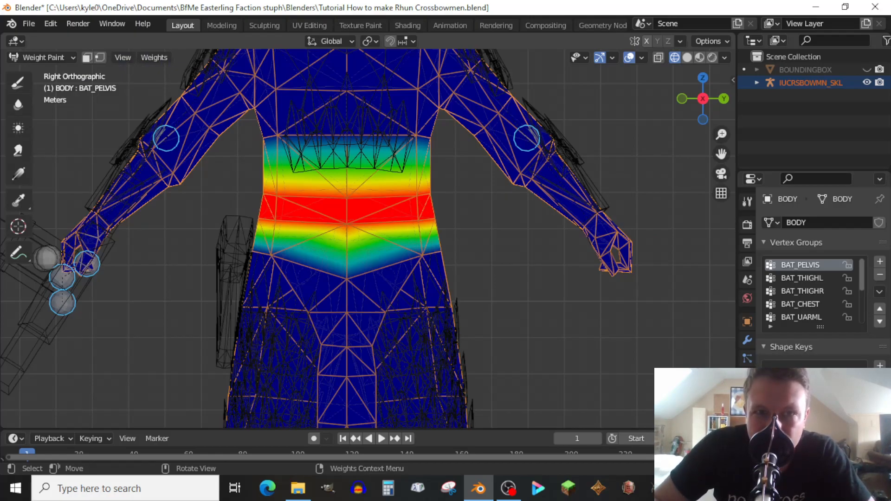
pyautogui.keyDown('shift'); pyautogui.click(346, 135); pyautogui.keyUp('shift')
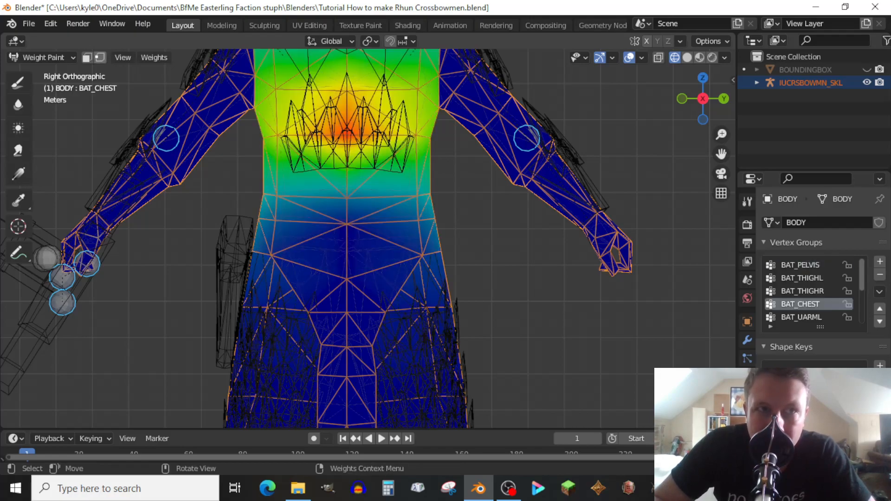
pyautogui.click(100, 57)
pyautogui.click(805, 343)
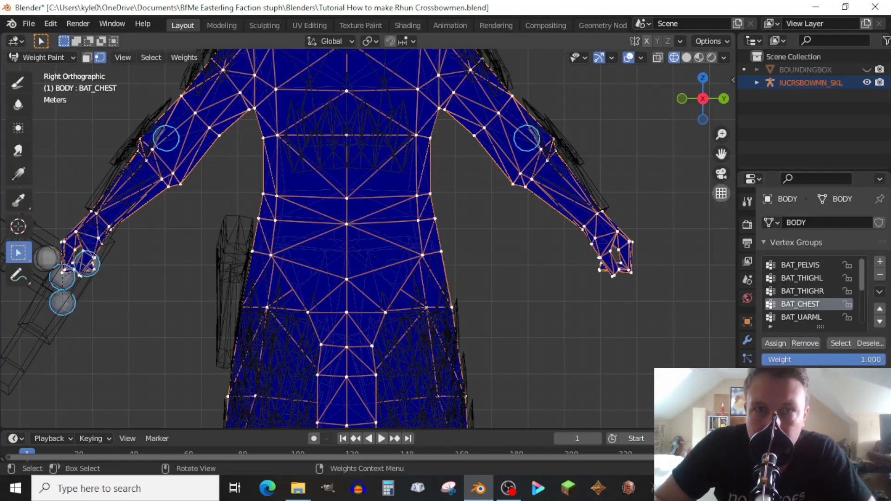
# Assign BODY's torso vertices, from the row above the waist up to the neck and both shoulders, to BAT_CHEST with weight 1.000
pyautogui.moveTo(721, 154); pyautogui.dragTo(727, 255)
pyautogui.moveTo(262, 220); pyautogui.dragTo(450, 308)
pyautogui.press('shift')
pyautogui.keyDown('shift'); pyautogui.moveTo(255, 217); pyautogui.dragTo(305, 78); pyautogui.keyUp('shift')
pyautogui.keyDown('shift'); pyautogui.moveTo(254, 93); pyautogui.dragTo(266, 128); pyautogui.keyUp('shift')
pyautogui.keyDown('shift'); pyautogui.moveTo(278, 76); pyautogui.dragTo(428, 243); pyautogui.keyUp('shift')
pyautogui.keyDown('shift'); pyautogui.moveTo(451, 106); pyautogui.dragTo(428, 225); pyautogui.keyUp('shift')
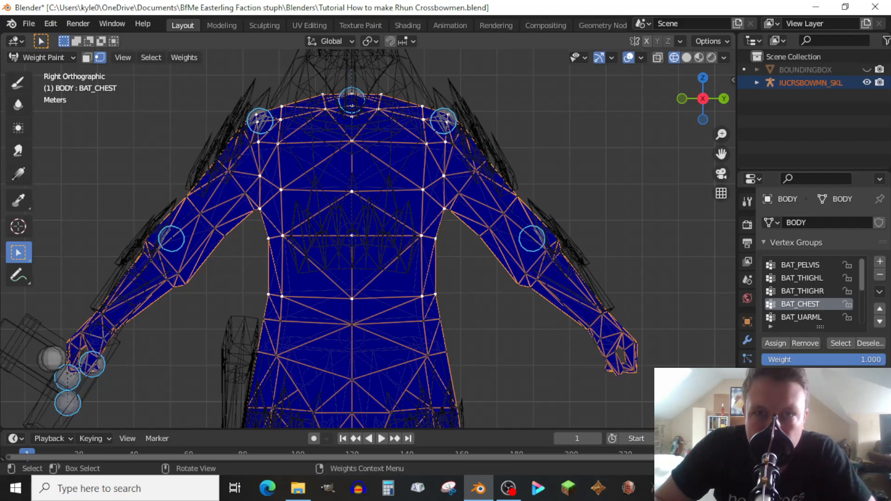
pyautogui.keyDown('shift'); pyautogui.moveTo(274, 170); pyautogui.dragTo(240, 125); pyautogui.keyUp('shift')
pyautogui.keyDown('shift'); pyautogui.moveTo(450, 149); pyautogui.dragTo(470, 107); pyautogui.keyUp('shift')
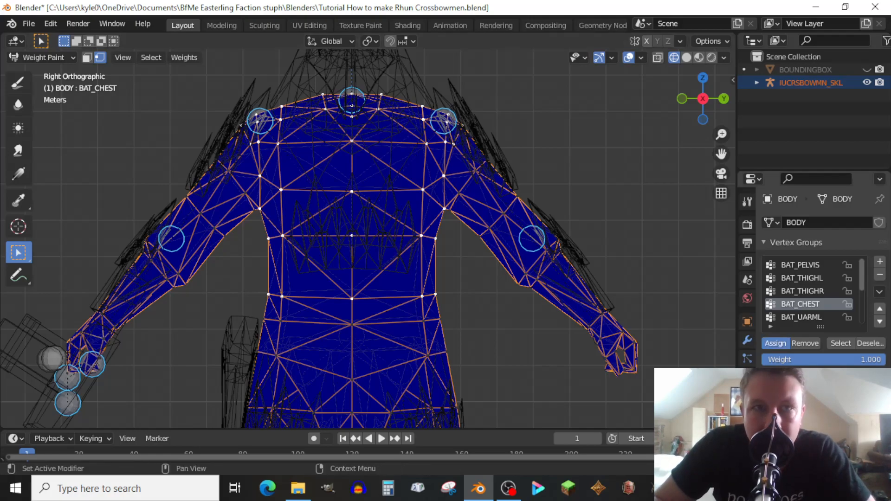
pyautogui.click(784, 344)
# Inspect the chest weights from the opposite side and assign the missed torso and shoulder vertices to BAT_CHEST with weight 1.000
pyautogui.press('ctrl+KP_1')
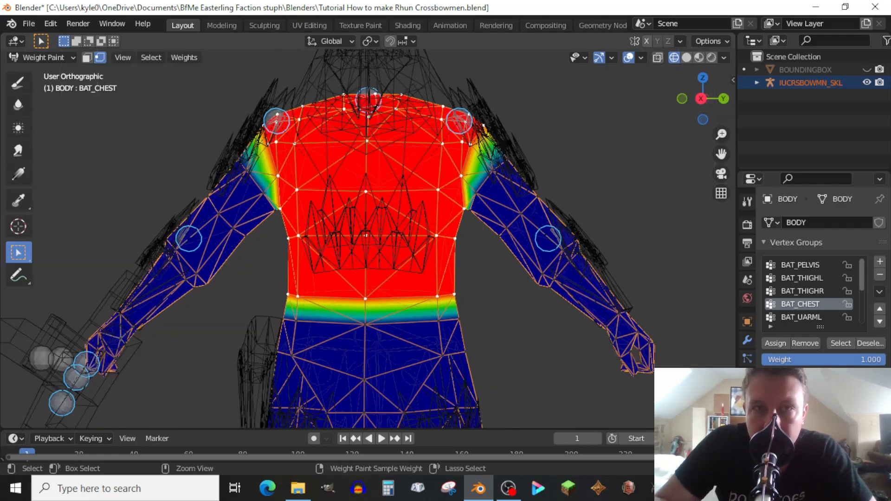
pyautogui.press('ctrl+KP_3')
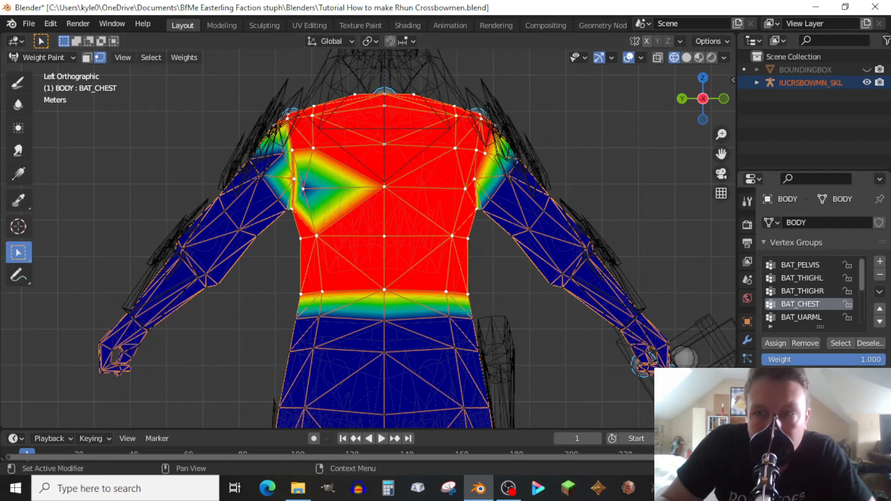
pyautogui.click(776, 343)
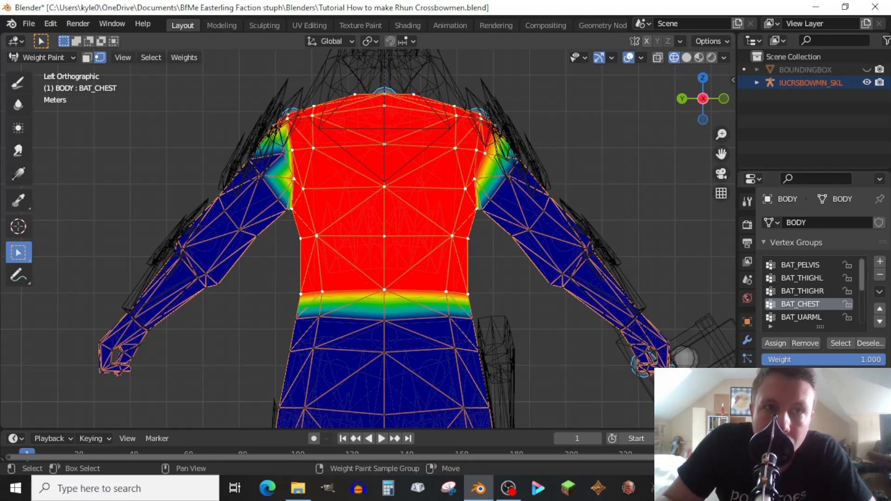
pyautogui.keyDown('shift'); pyautogui.click(283, 153); pyautogui.keyUp('shift')
pyautogui.click(776, 343)
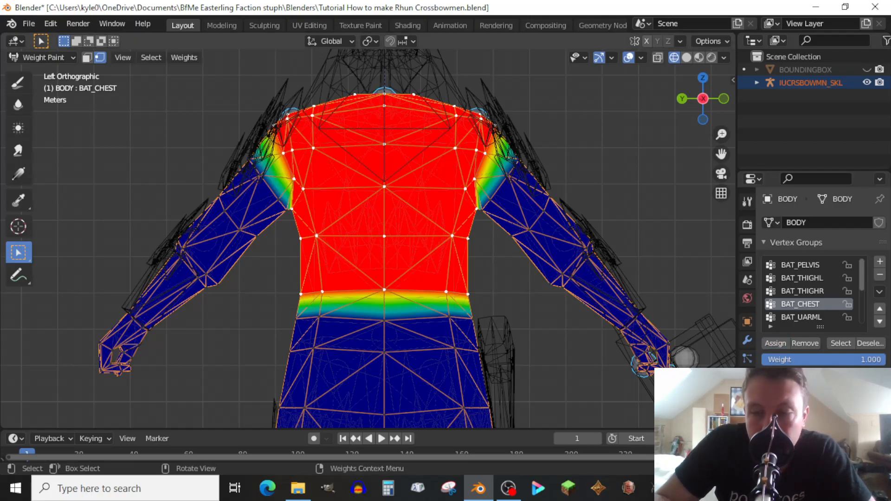
pyautogui.press('ctrl+KP_1')
pyautogui.press('KP_3')
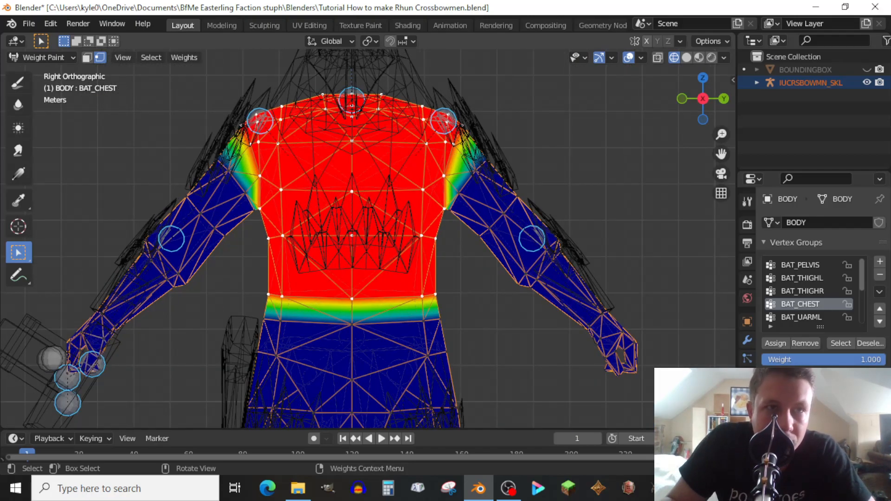
# Clear the BAT_UARMR weights from all BODY vertices, and assign only the right upper arm's vertices, from shoulder to above the elbow, with weight 1.000
pyautogui.press('v')
pyautogui.keyDown('shift'); pyautogui.click(260, 122); pyautogui.keyUp('shift')
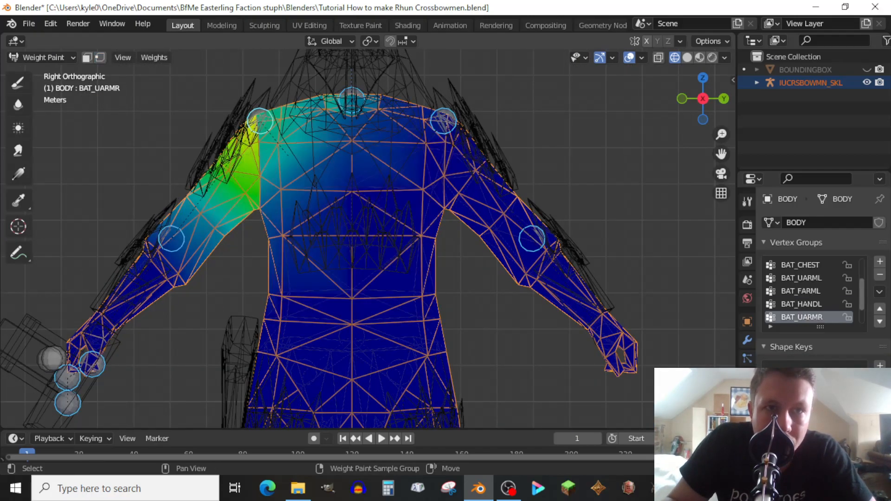
pyautogui.press('v')
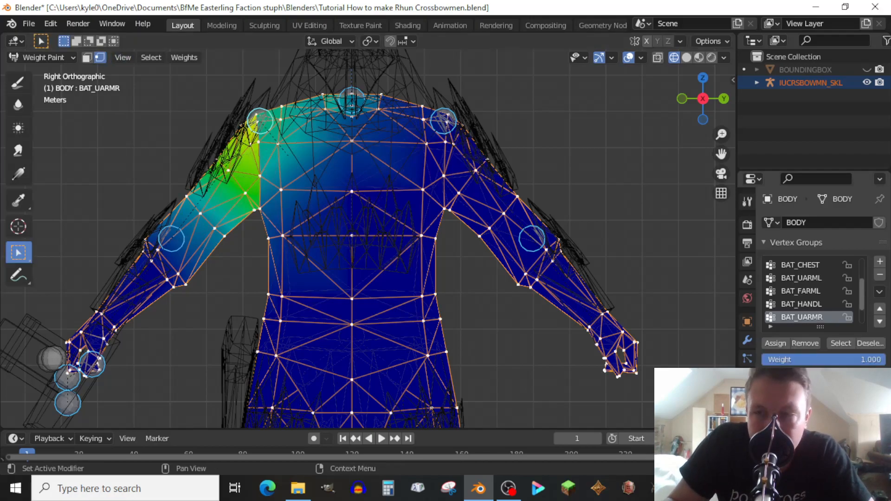
pyautogui.click(805, 343)
pyautogui.moveTo(270, 96); pyautogui.dragTo(179, 238)
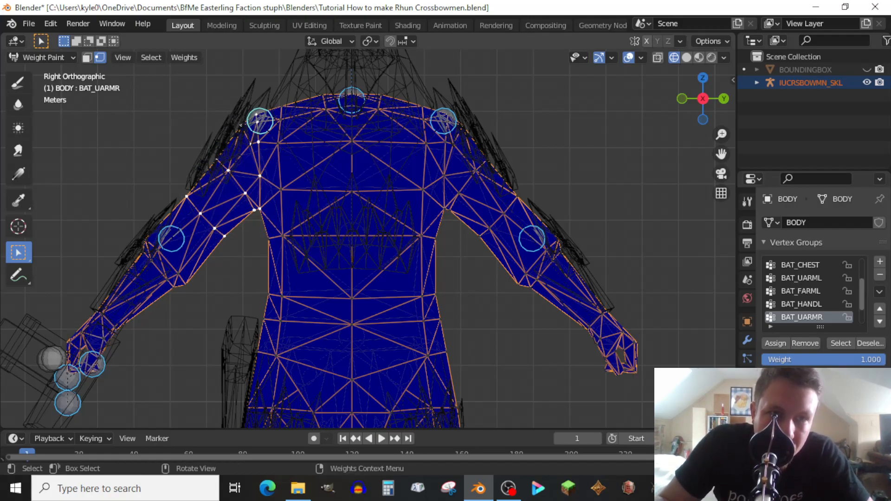
pyautogui.hotkey('ctrl', 'z')
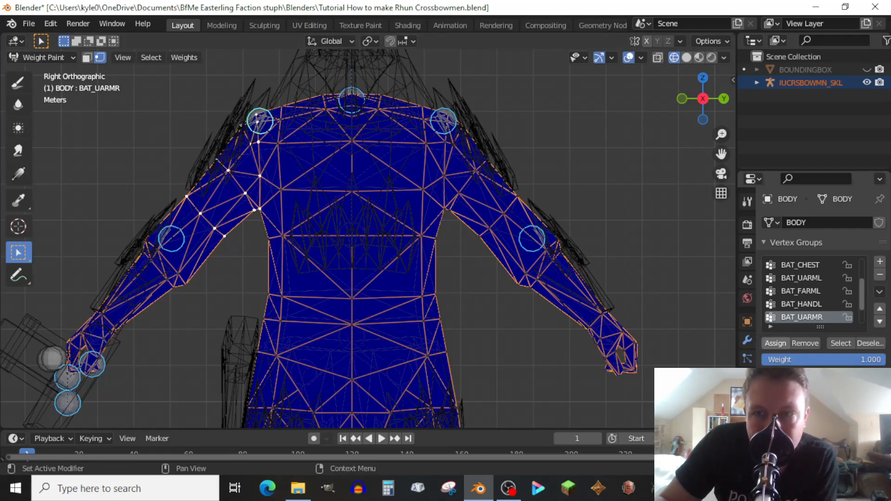
pyautogui.click(775, 343)
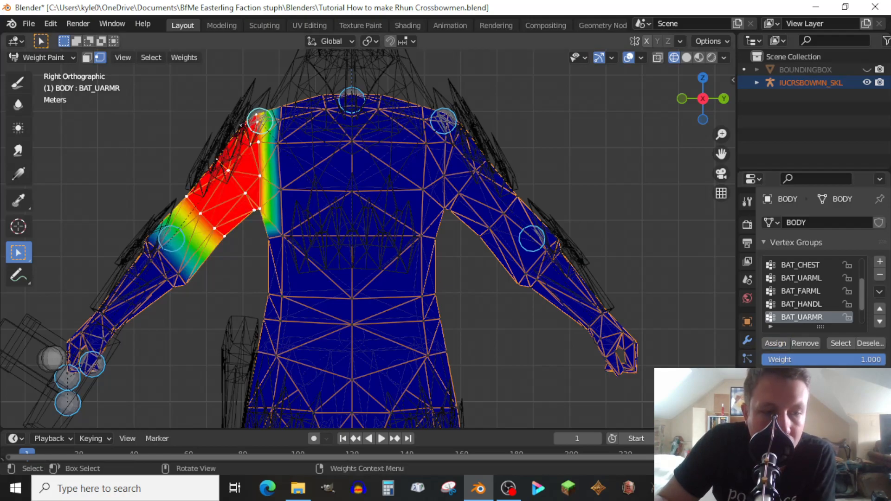
# Clear the BAT_FARMR weights from all BODY vertices, and assign only the right forearm's vertices, from elbow to wrist, with weight 1.000
pyautogui.press('v')
pyautogui.keyDown('shift'); pyautogui.click(171, 238); pyautogui.keyUp('shift')
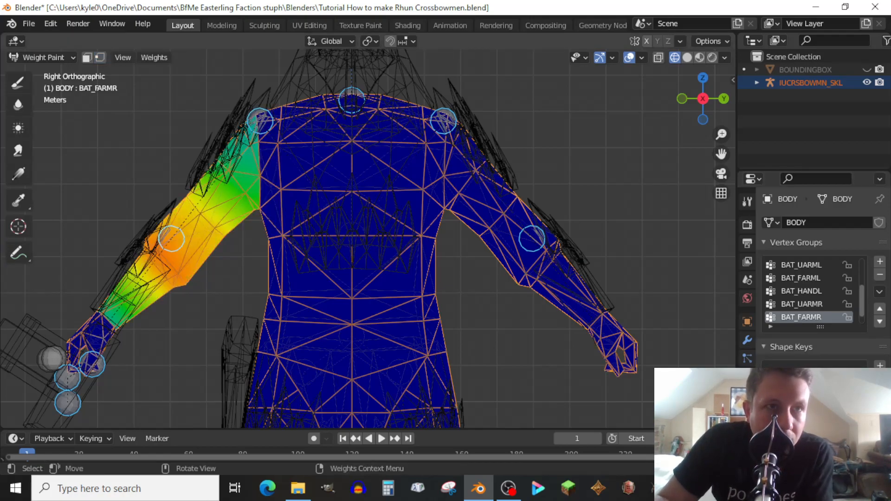
pyautogui.press('v')
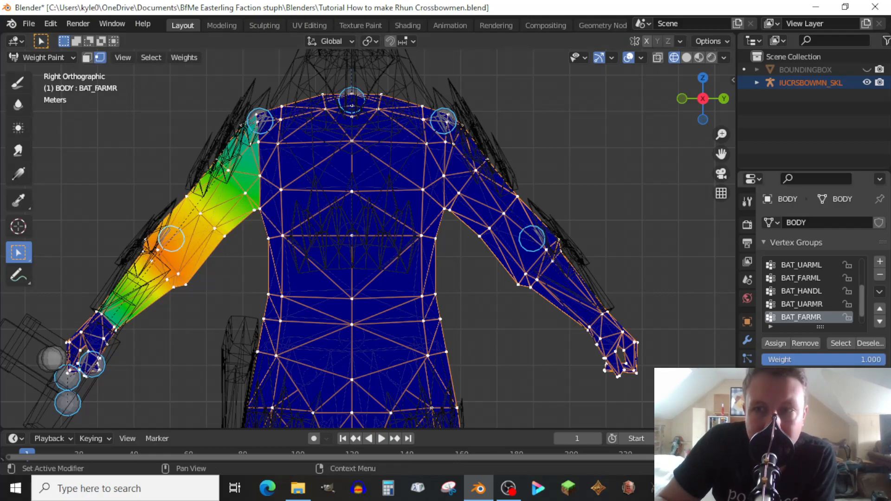
pyautogui.click(805, 343)
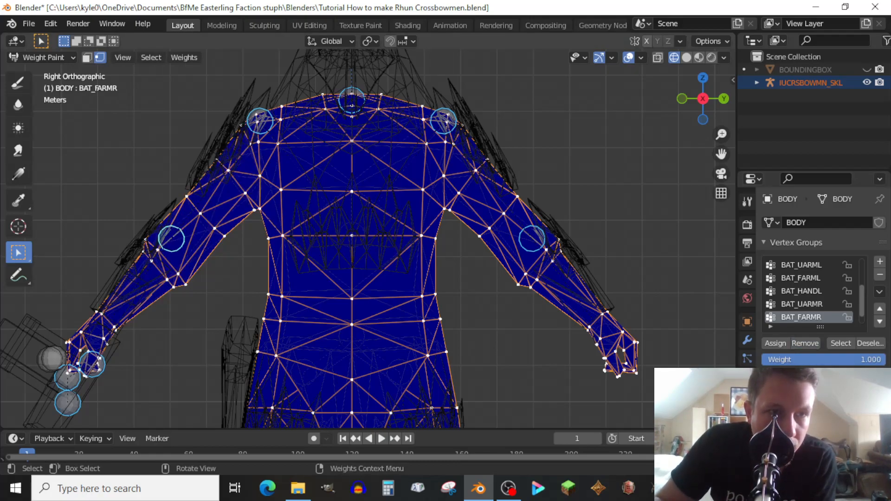
pyautogui.moveTo(92, 233); pyautogui.dragTo(190, 333)
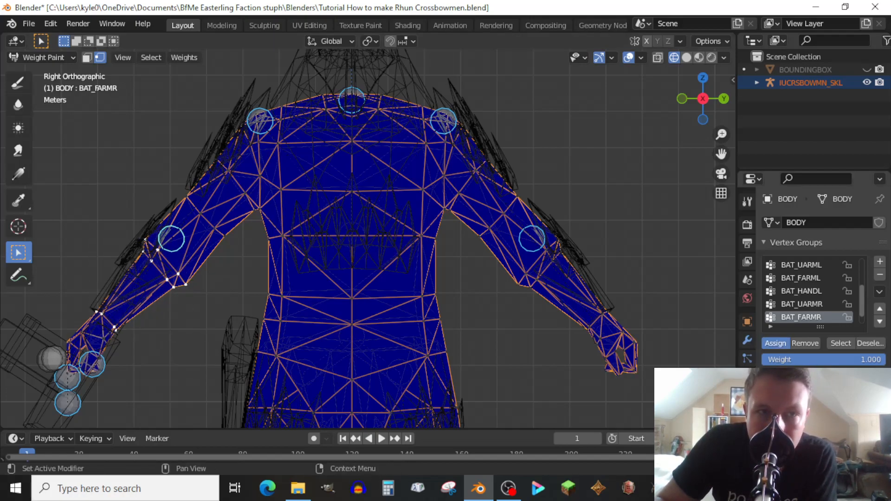
pyautogui.click(776, 343)
pyautogui.click(178, 274)
pyautogui.hotkey('ctrl', 'z')
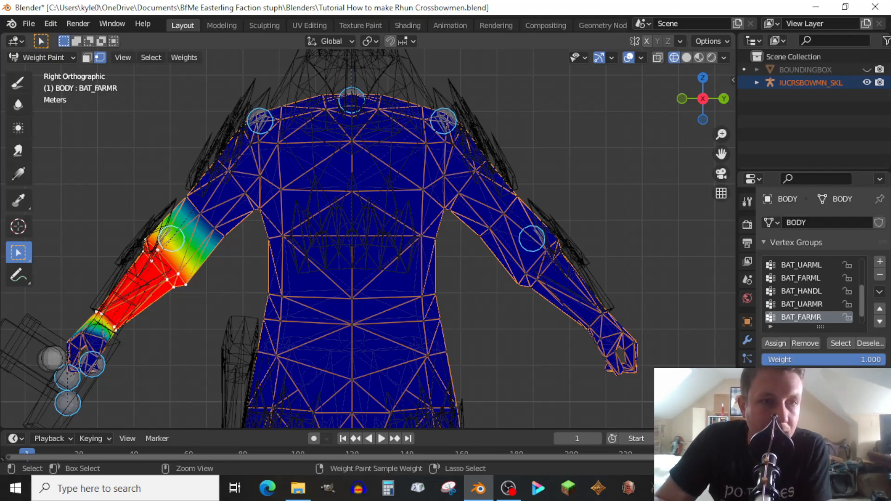
# Clear the BAT_HANDR weights from all BODY vertices, and assign only the right hand and wrist vertices with weight 1.000
pyautogui.press('v')
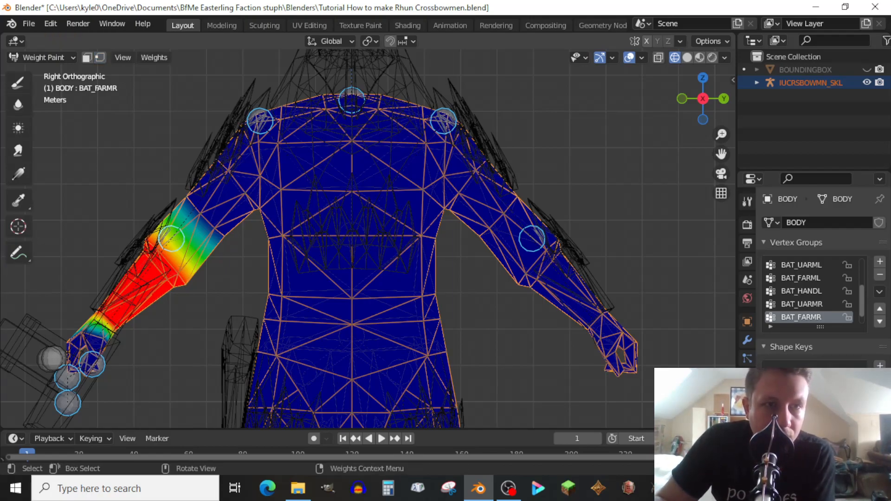
pyautogui.keyDown('shift'); pyautogui.click(97, 337); pyautogui.keyUp('shift')
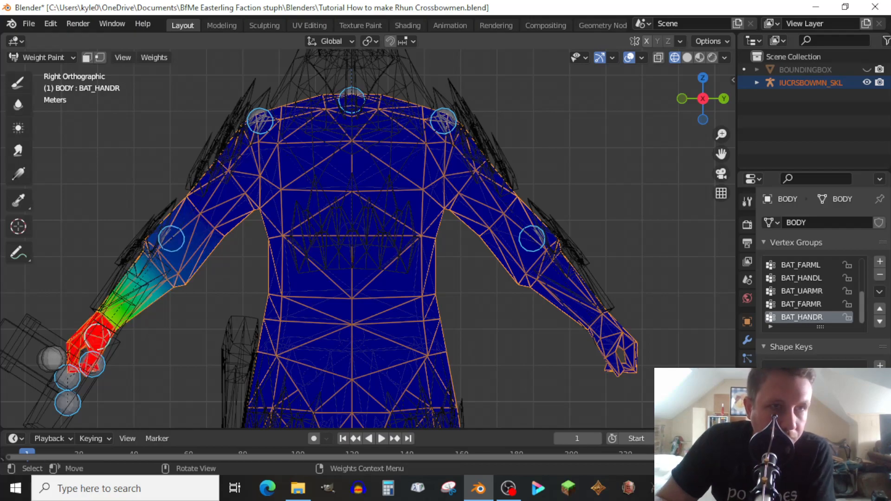
pyautogui.press('v')
pyautogui.press('a')
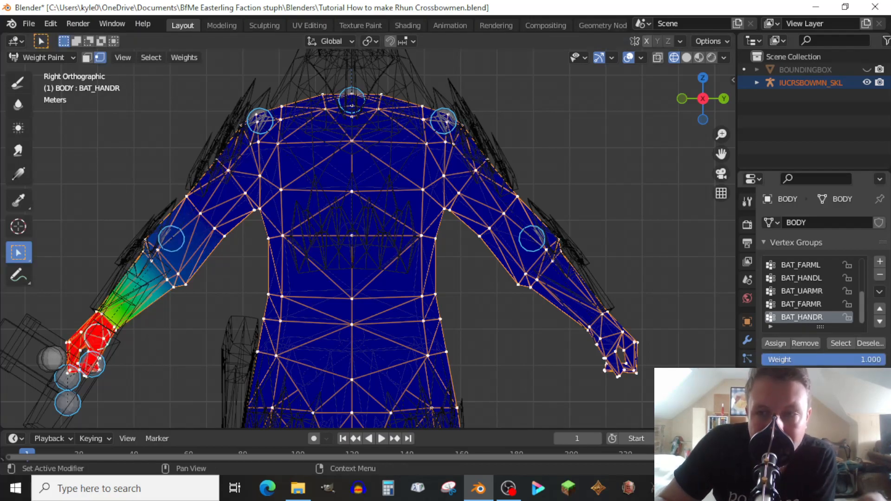
pyautogui.click(806, 343)
pyautogui.moveTo(50, 294); pyautogui.dragTo(159, 379)
pyautogui.click(775, 343)
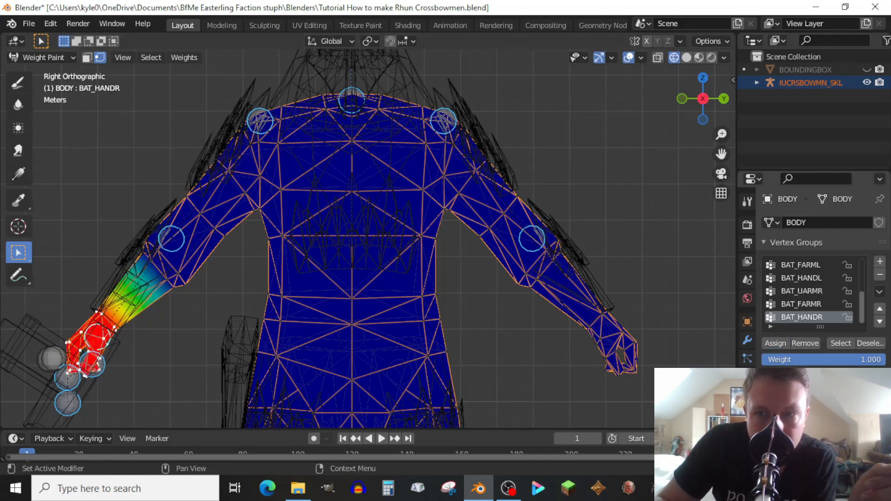
# Clear the BAT_UARML weights from all BODY vertices, and assign only the left upper arm's vertices, from shoulder to above the elbow, with weight 1.000
pyautogui.press('v')
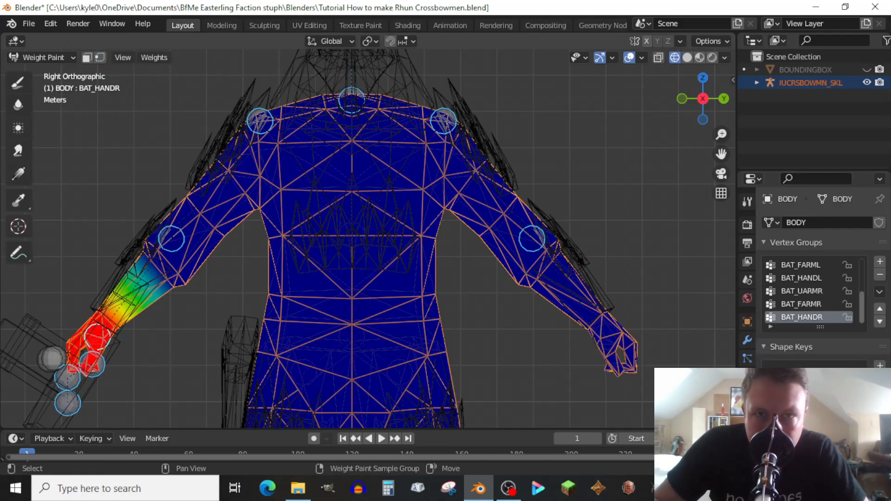
pyautogui.keyDown('shift'); pyautogui.click(444, 121); pyautogui.keyUp('shift')
pyautogui.click(99, 58)
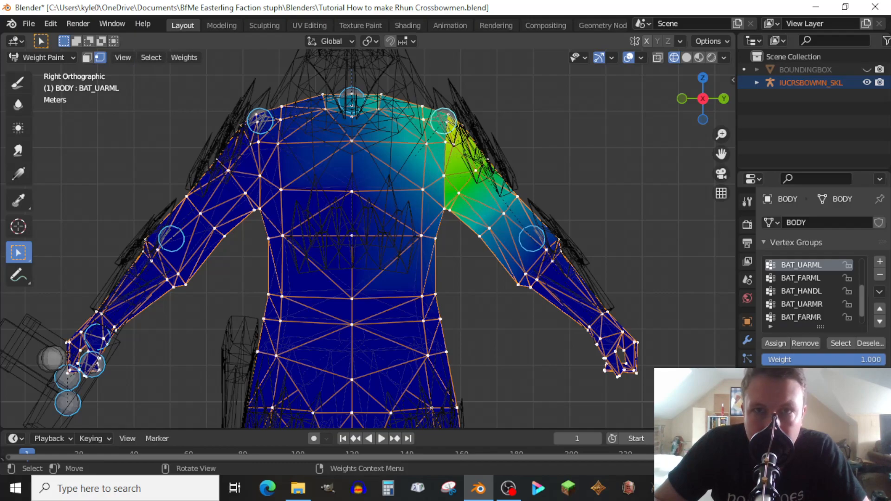
pyautogui.click(805, 343)
pyautogui.moveTo(438, 102); pyautogui.dragTo(531, 227)
pyautogui.keyDown('shift'); pyautogui.moveTo(462, 192); pyautogui.dragTo(515, 244); pyautogui.keyUp('shift')
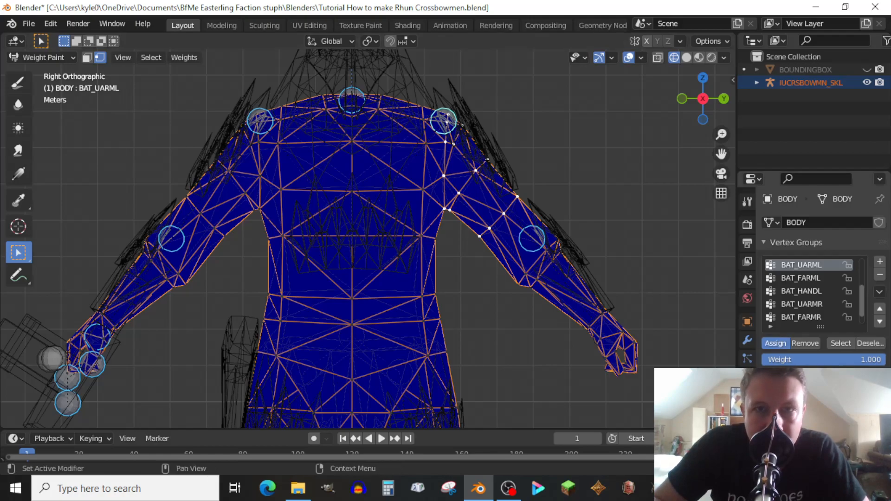
pyautogui.click(776, 343)
# Clear the BAT_FARML weights from all BODY vertices, and assign only the left forearm's vertices, from elbow to wrist, with weight 1.000
pyautogui.press('v')
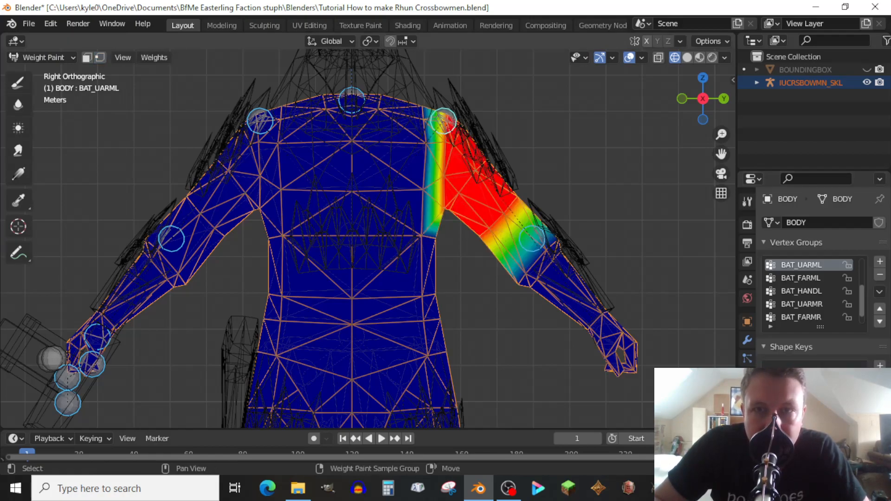
pyautogui.keyDown('shift'); pyautogui.click(532, 239); pyautogui.keyUp('shift')
pyautogui.press('v')
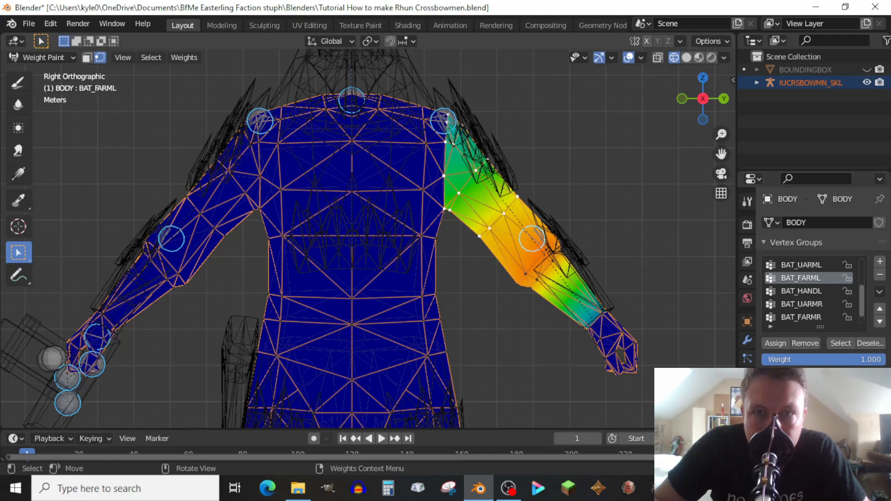
pyautogui.click(806, 343)
pyautogui.moveTo(503, 225); pyautogui.dragTo(617, 335)
pyautogui.click(776, 343)
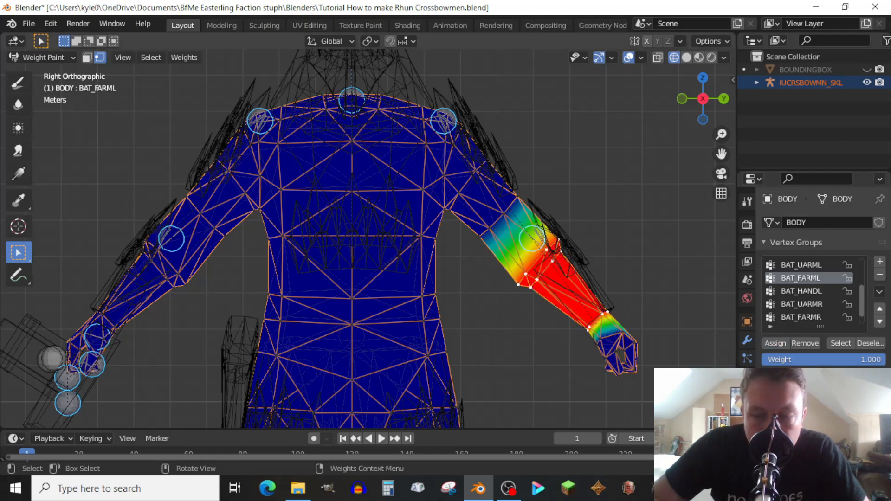
pyautogui.press('ctrl+KP_3')
pyautogui.press('KP_3')
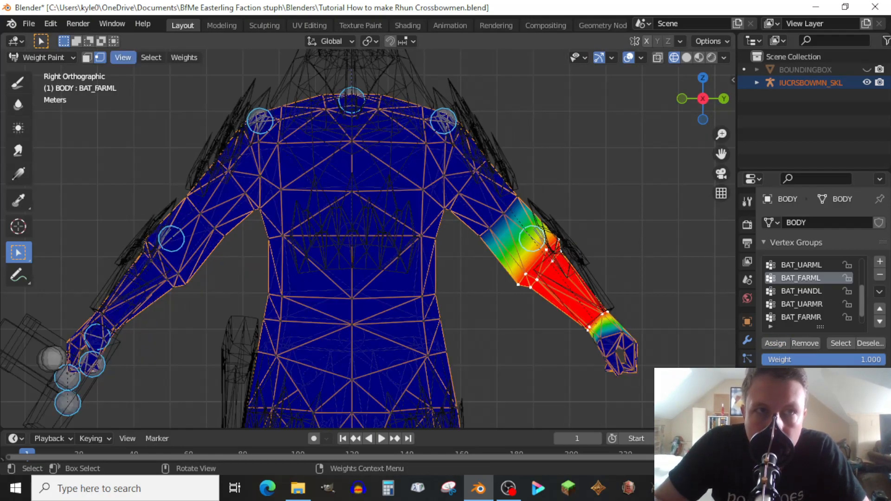
# Clear the BAT_HANDL weights from all BODY vertices, and assign only the left hand and wrist vertices with weight 1.000
pyautogui.click(100, 57)
pyautogui.click(801, 291)
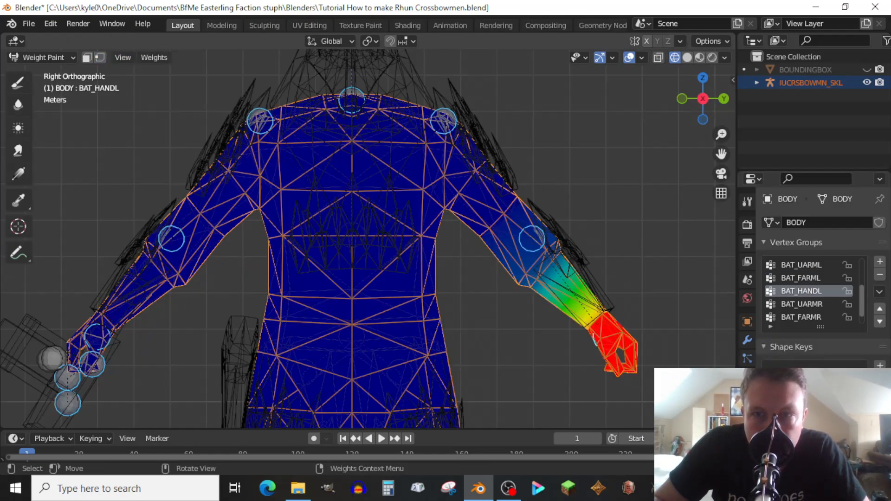
pyautogui.click(100, 57)
pyautogui.press('a')
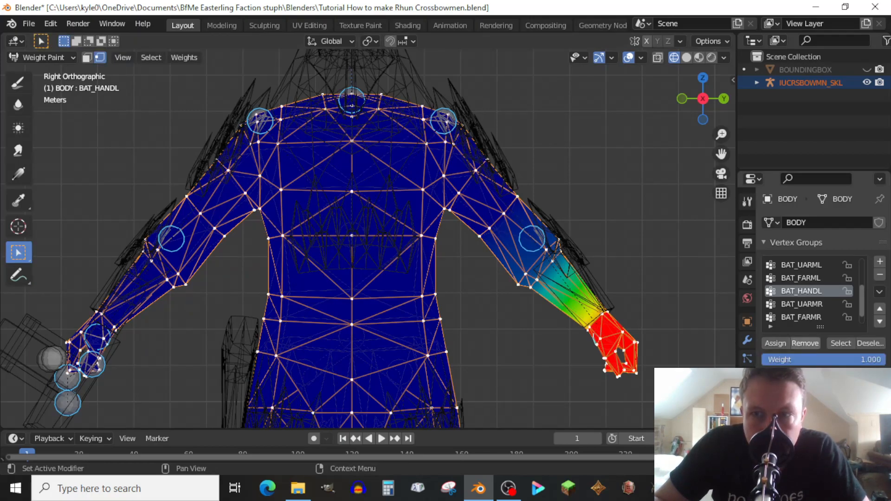
pyautogui.click(804, 343)
pyautogui.moveTo(688, 285); pyautogui.dragTo(572, 409)
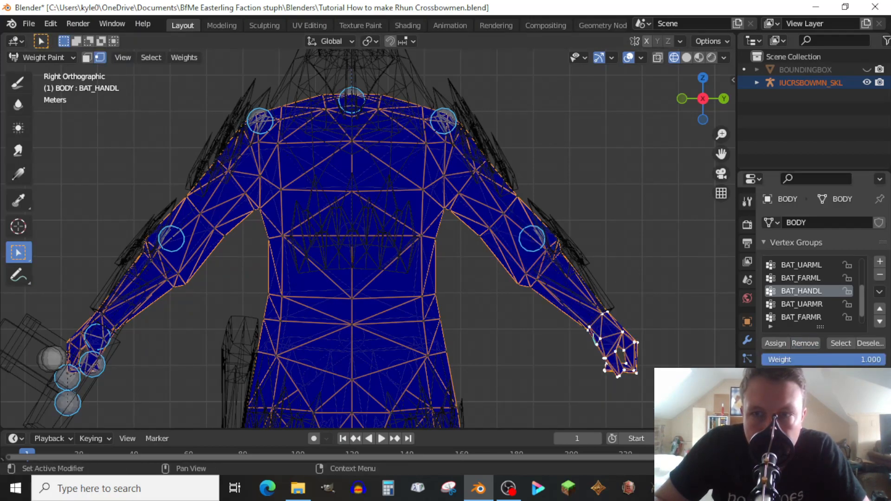
pyautogui.click(776, 343)
pyautogui.press('v')
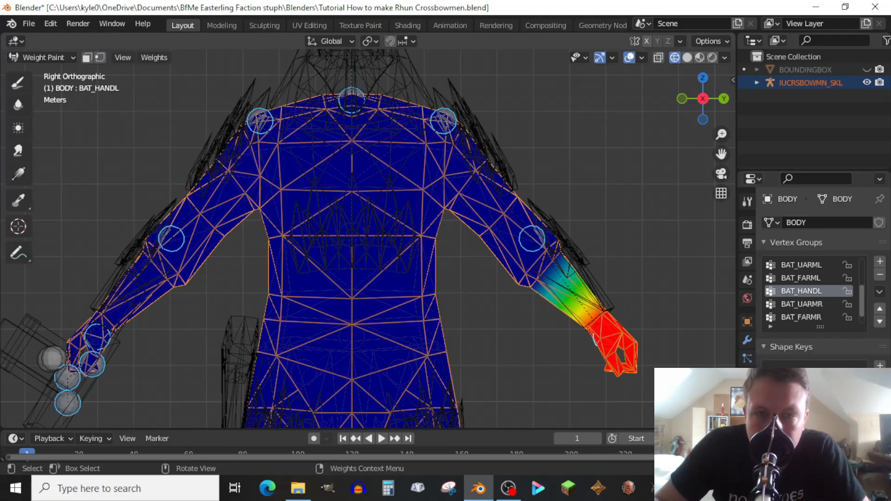
# Make BAT_THIGHR the active vertex group and remove its weights from all BODY vertices
pyautogui.moveTo(721, 154); pyautogui.dragTo(726, 60)
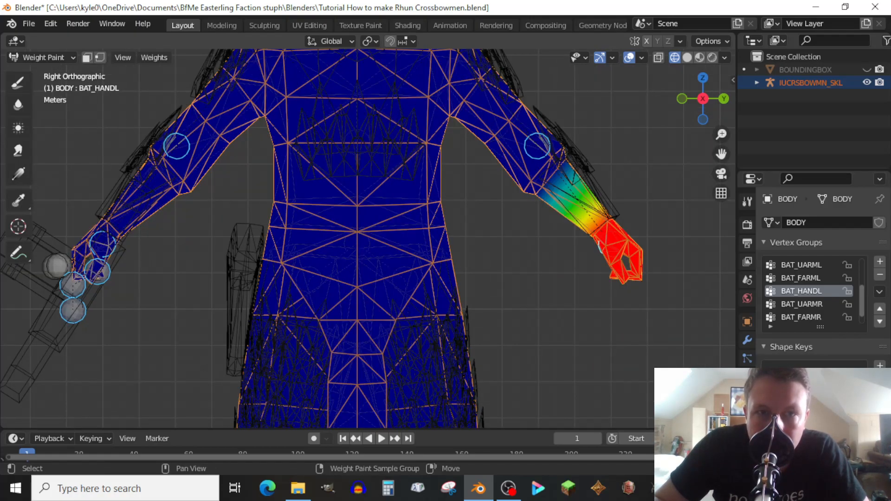
pyautogui.hotkey('ctrl', 'z')
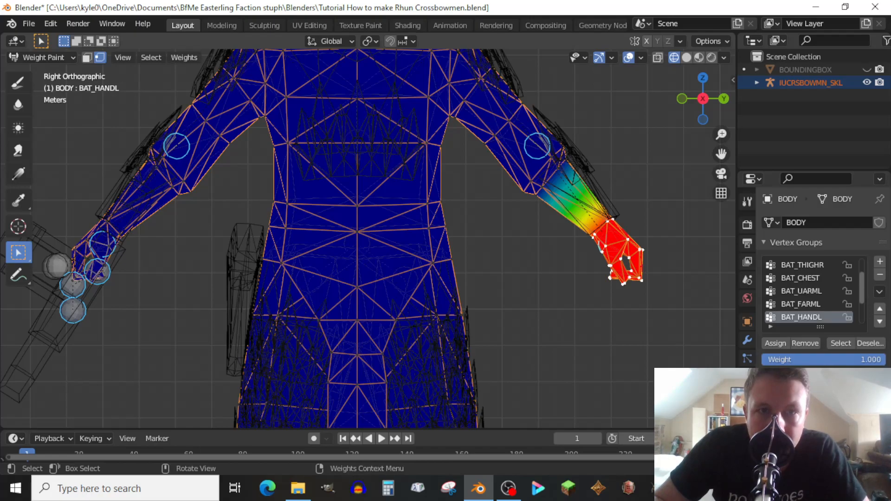
pyautogui.press('v')
pyautogui.keyDown('shift'); pyautogui.click(305, 304); pyautogui.keyUp('shift')
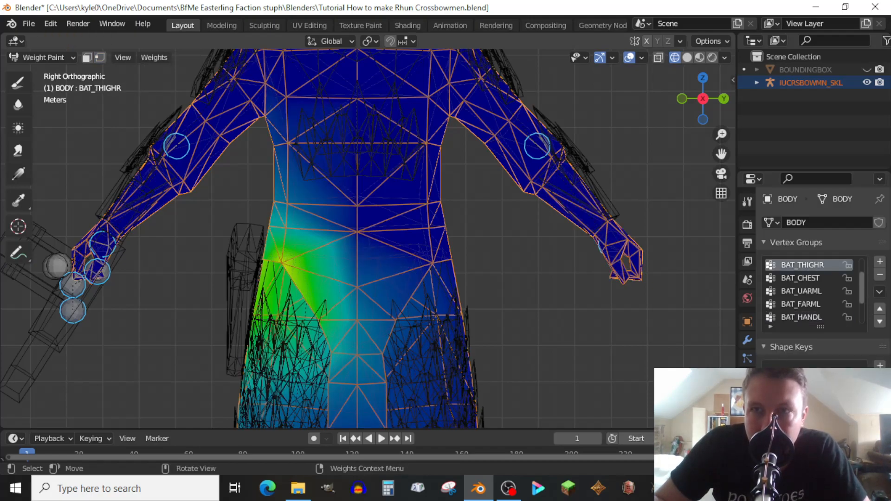
pyautogui.moveTo(721, 153); pyautogui.dragTo(724, 159)
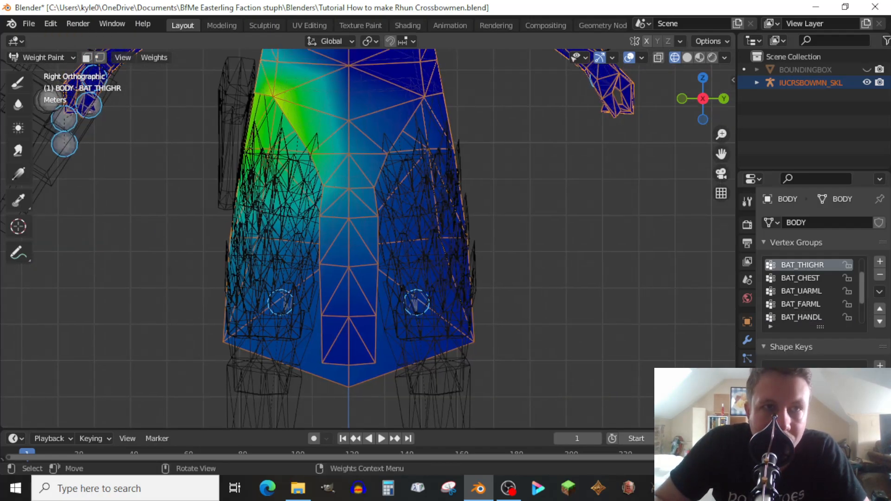
pyautogui.press('v')
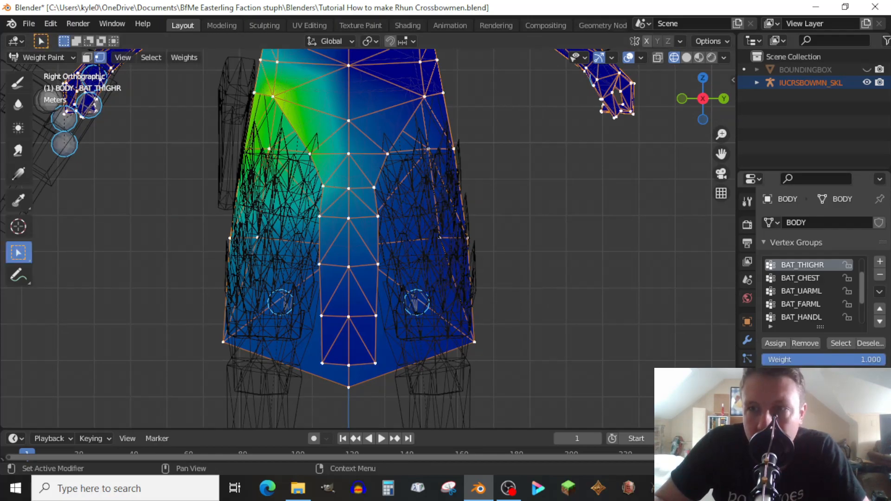
pyautogui.click(805, 343)
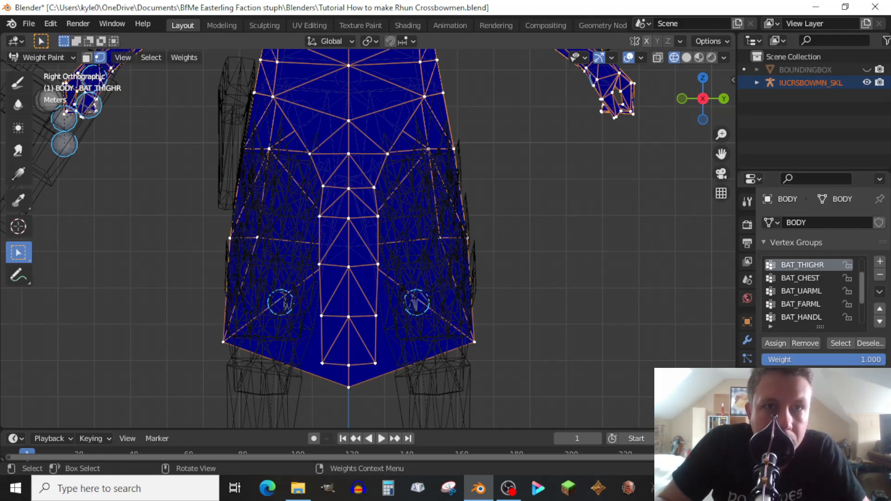
# Assign the right half of the robe below the waist, including the centre line, to BAT_THIGHR with weight 1.000
pyautogui.scroll(1, 369, 238)
pyautogui.scroll(-2, 368, 239)
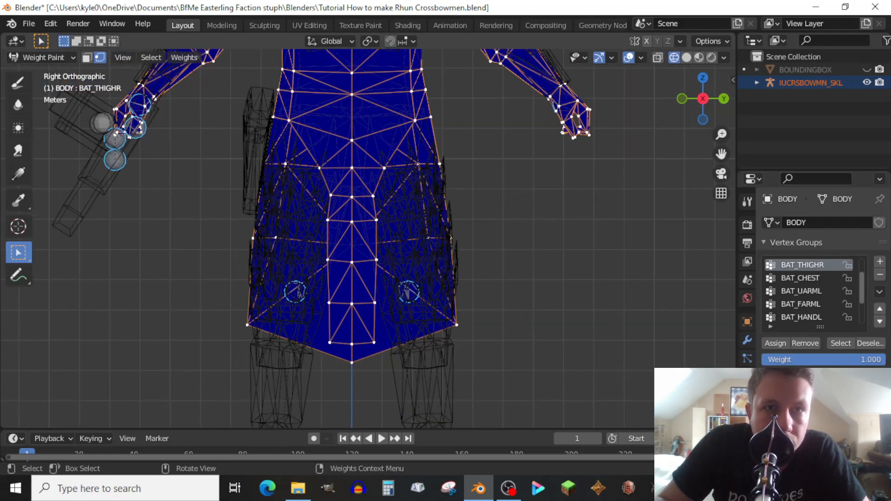
pyautogui.moveTo(227, 106); pyautogui.dragTo(360, 378)
pyautogui.press('ctrl+KP_Decimal')
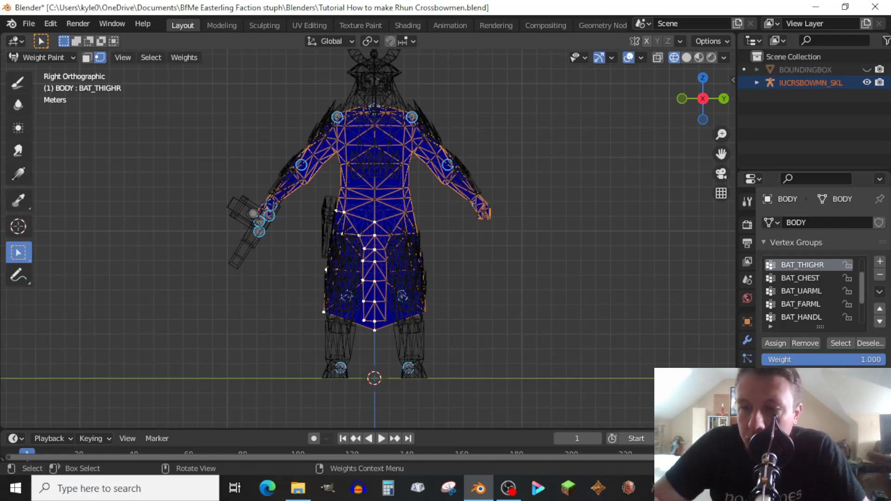
pyautogui.scroll(4, 368, 238)
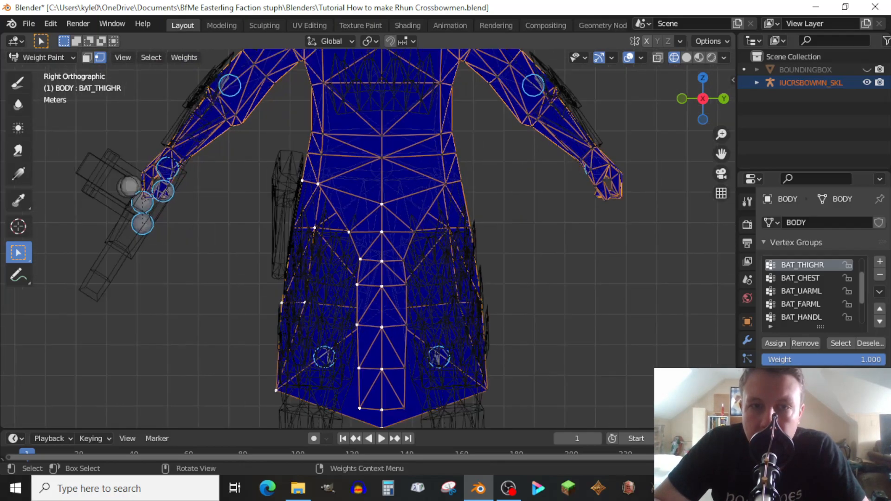
pyautogui.scroll(-1, 368, 238)
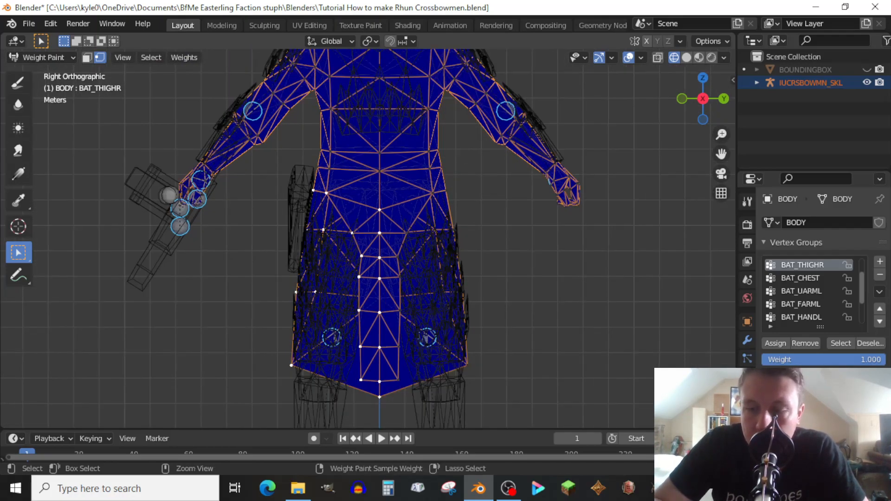
pyautogui.press('ctrl+KP_3')
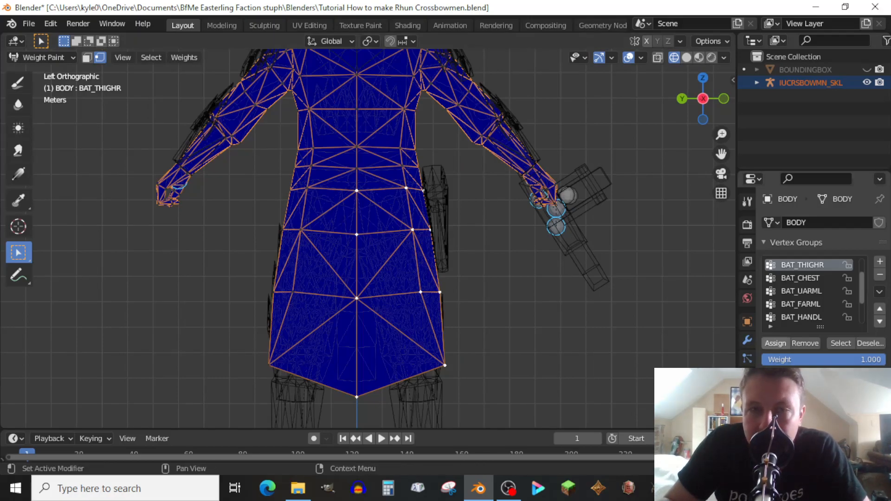
pyautogui.click(775, 343)
pyautogui.press('KP_3')
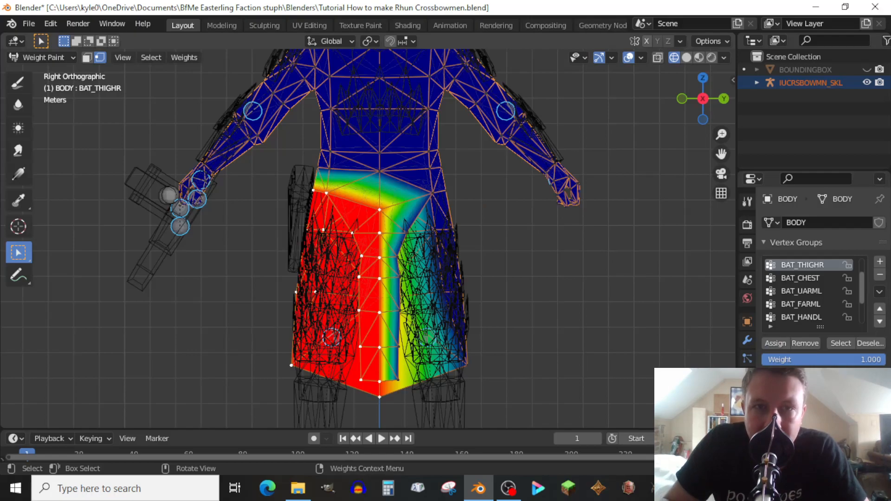
# Add the remaining vertices of the robe's front centre strip to BAT_THIGHR with weight 1.000
pyautogui.press('ctrl+KP_1')
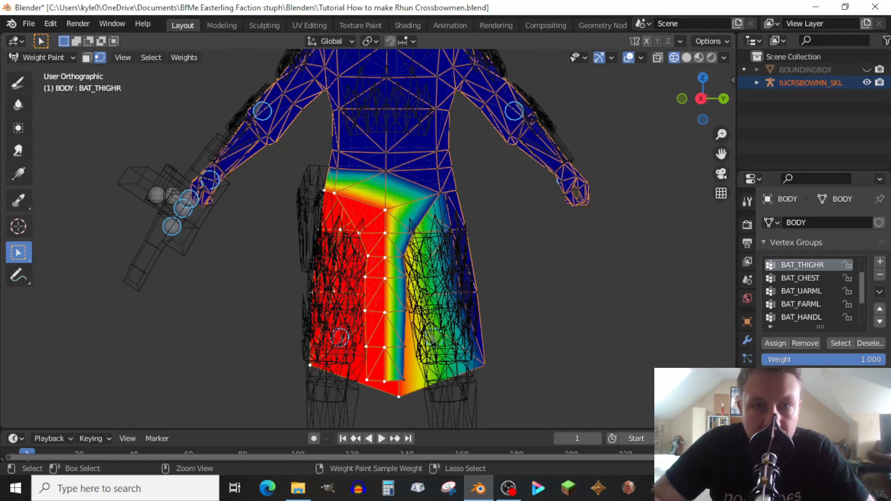
pyautogui.press('shift')
pyautogui.keyDown('shift'); pyautogui.moveTo(446, 227); pyautogui.dragTo(351, 396); pyautogui.keyUp('shift')
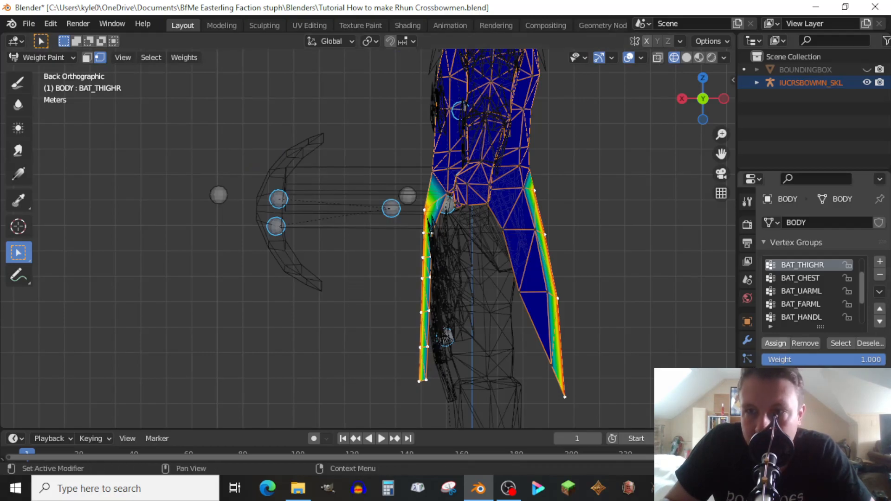
pyautogui.click(775, 343)
pyautogui.press('KP_3')
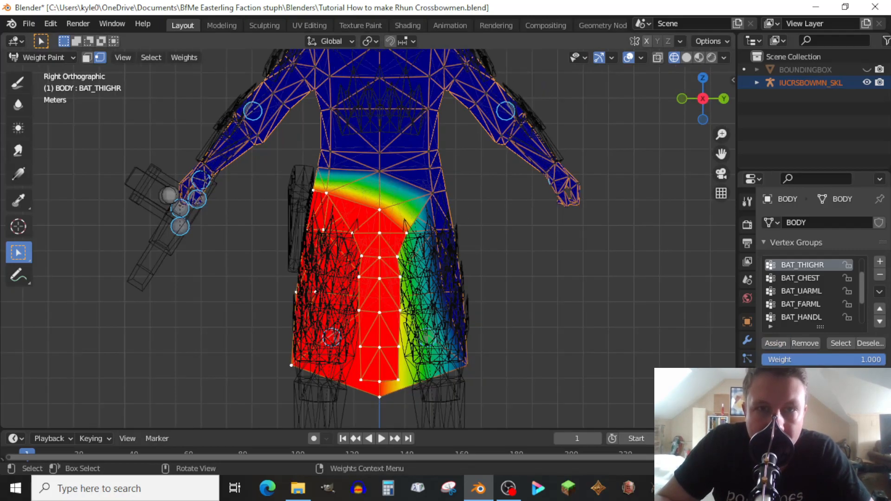
# Make BAT_THIGHL the active vertex group and remove its weights from all BODY vertices
pyautogui.press('v')
pyautogui.keyDown('shift'); pyautogui.rightClick(331, 337); pyautogui.keyUp('shift')
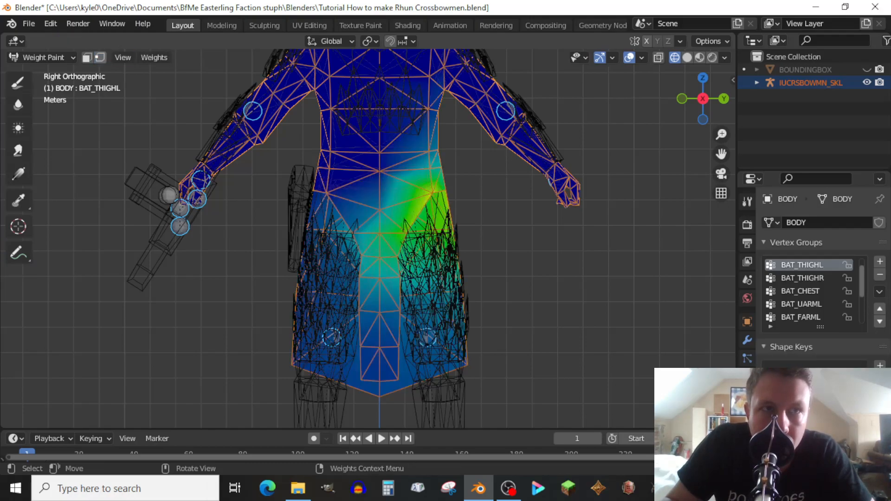
pyautogui.press('v')
pyautogui.click(805, 343)
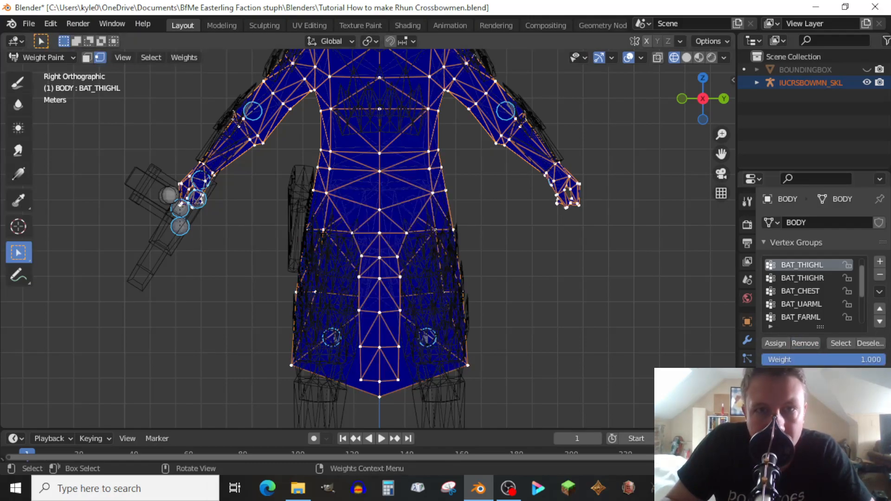
# Assign the left half of the robe below the waist and the whole front centre strip to BAT_THIGHL with weight 1.000
pyautogui.moveTo(375, 175); pyautogui.dragTo(539, 420)
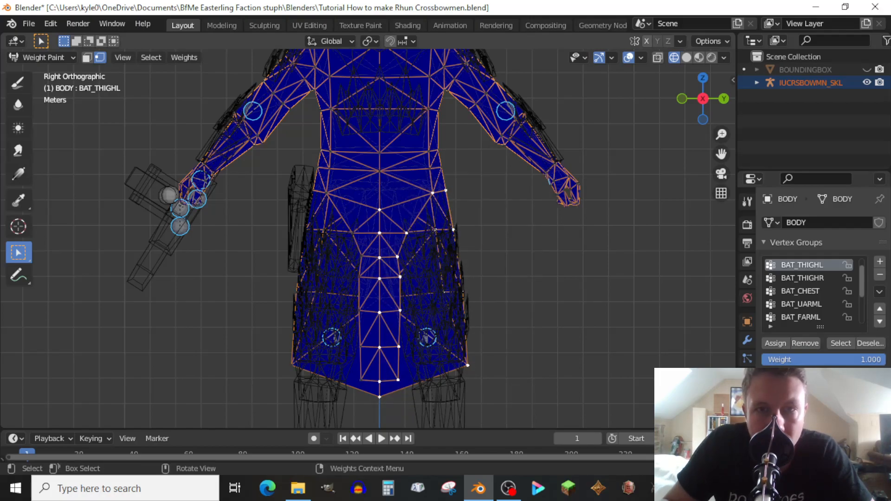
pyautogui.press('ctrl+KP_3')
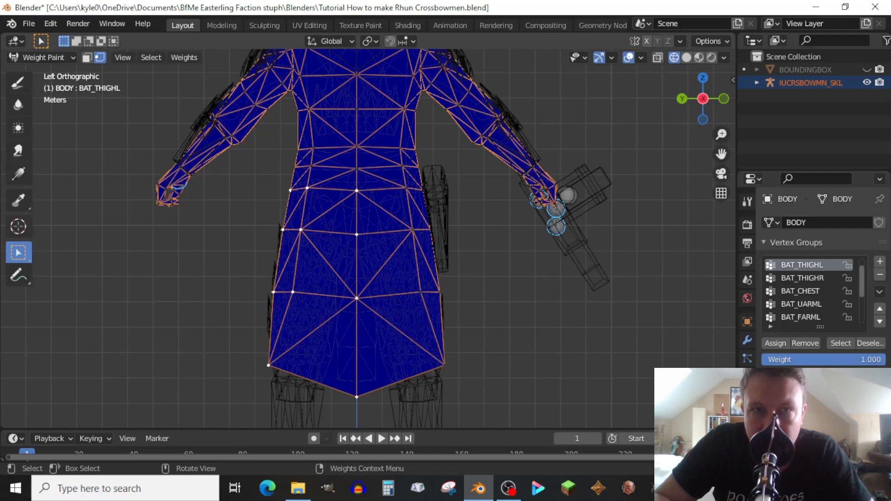
pyautogui.press('KP_1')
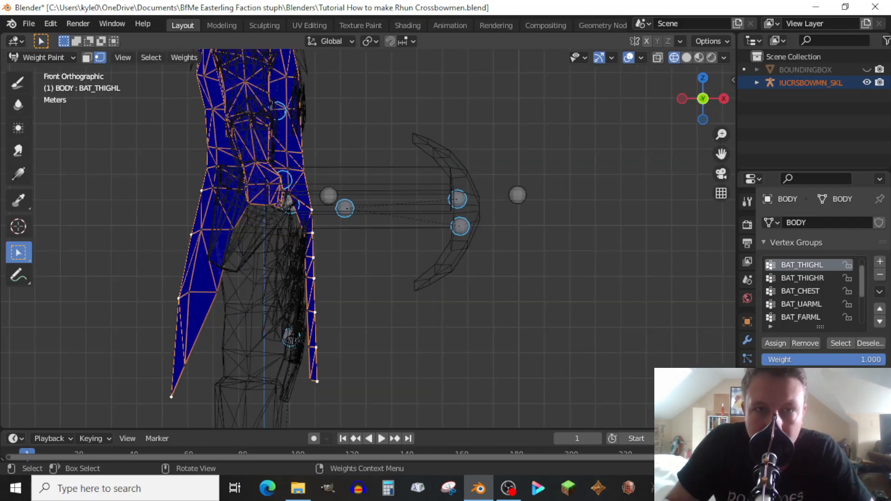
pyautogui.moveTo(291, 226); pyautogui.dragTo(422, 384)
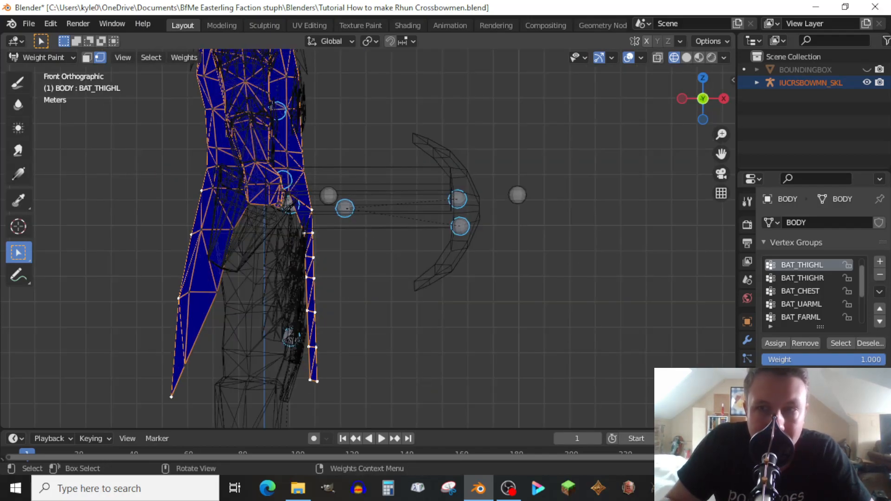
pyautogui.click(775, 343)
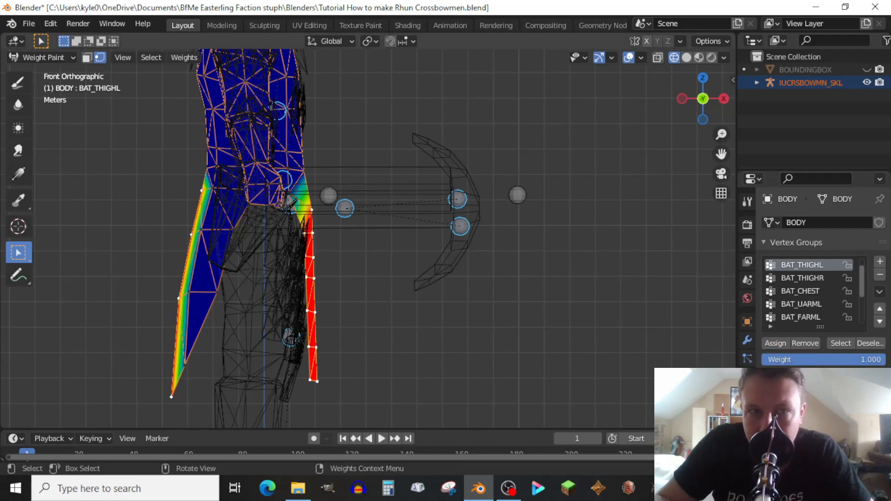
pyautogui.press('KP_3')
pyautogui.press('ctrl+KP_3')
pyautogui.press('KP_3')
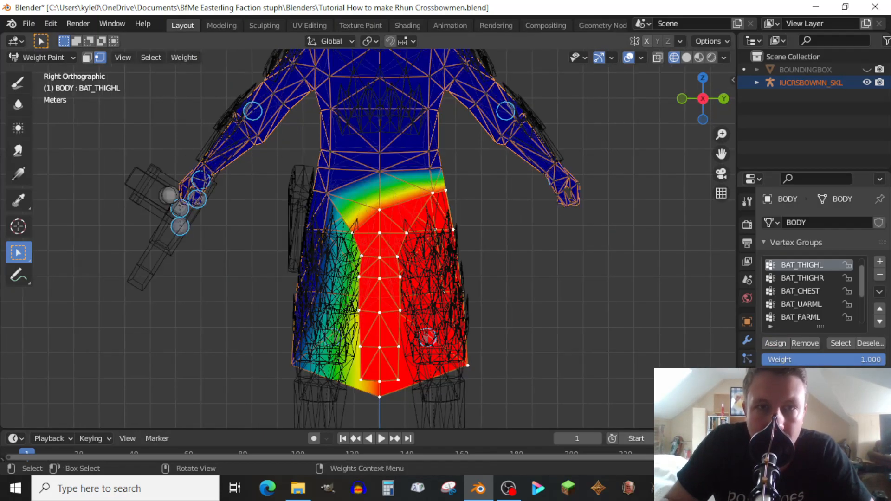
# Return to Object Mode with nothing selected, show the model with its textures, and save the file
pyautogui.click(42, 57)
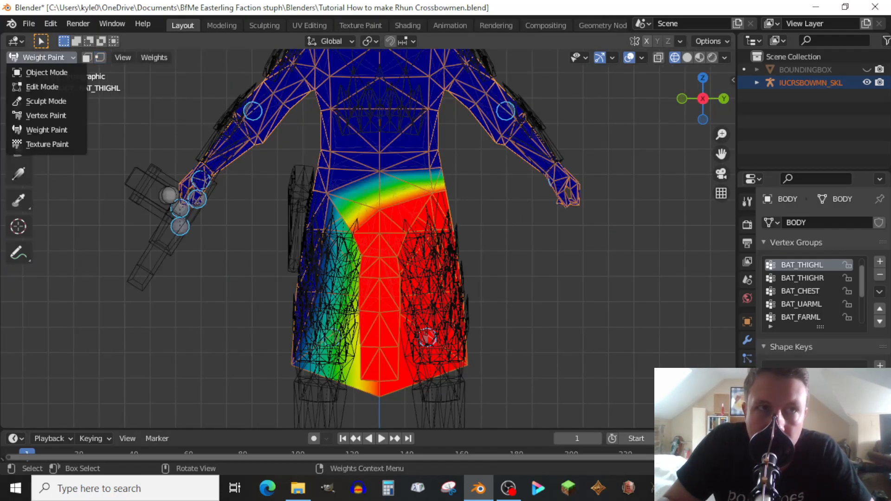
pyautogui.click(37, 72)
pyautogui.hotkey('alt', 'a')
pyautogui.hotkey('shift', 'z')
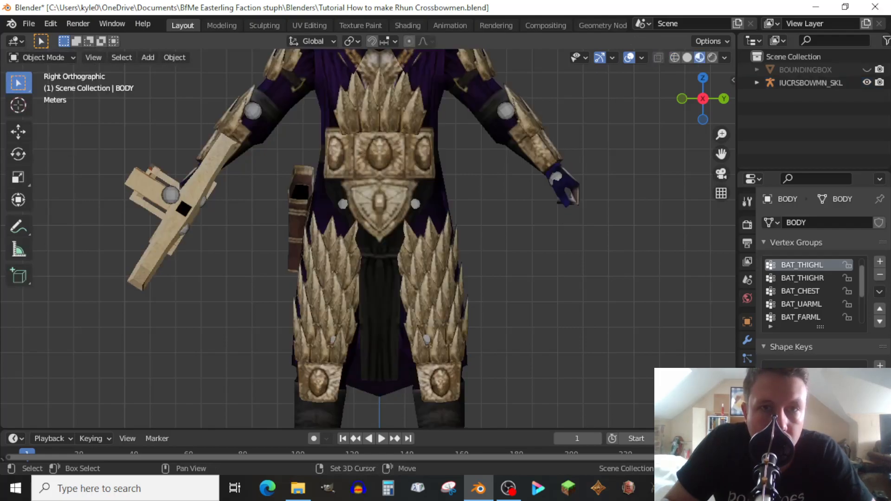
pyautogui.scroll(-4, 368, 238)
pyautogui.scroll(1, 368, 239)
pyautogui.hotkey('ctrl', 's')
# Unhide the BOUNDINGBOX object and scale it up uniformly by a factor of about 1.108
pyautogui.moveTo(721, 153); pyautogui.dragTo(717, 188)
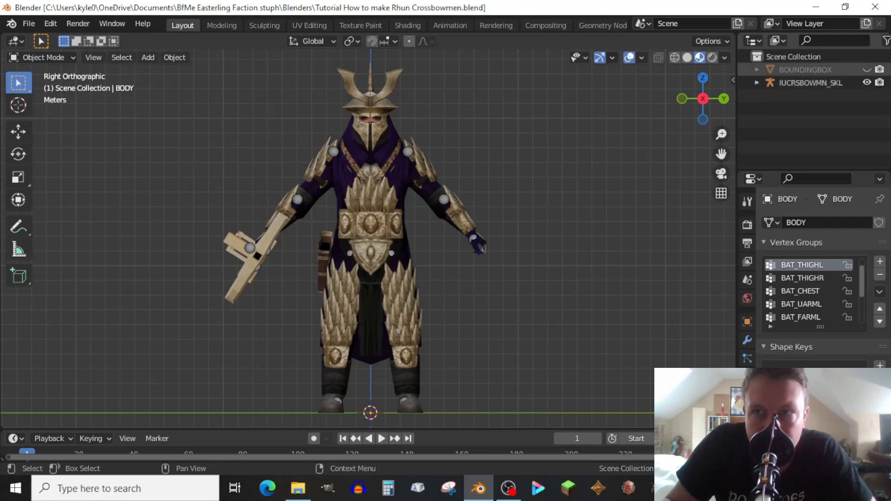
pyautogui.click(867, 69)
pyautogui.click(499, 195)
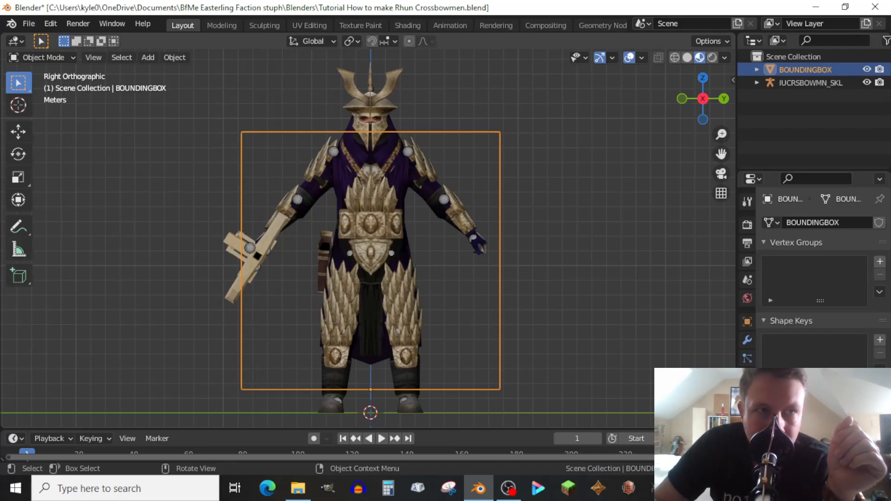
pyautogui.click(18, 177)
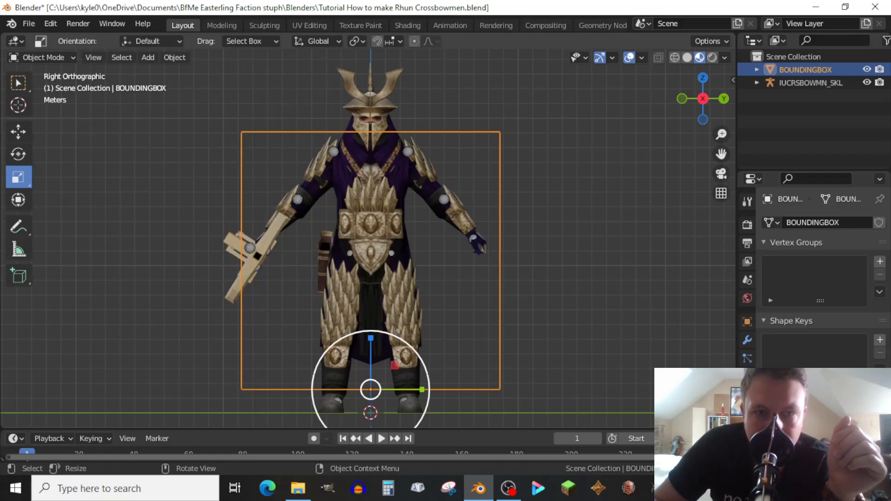
pyautogui.moveTo(329, 347); pyautogui.dragTo(324, 343)
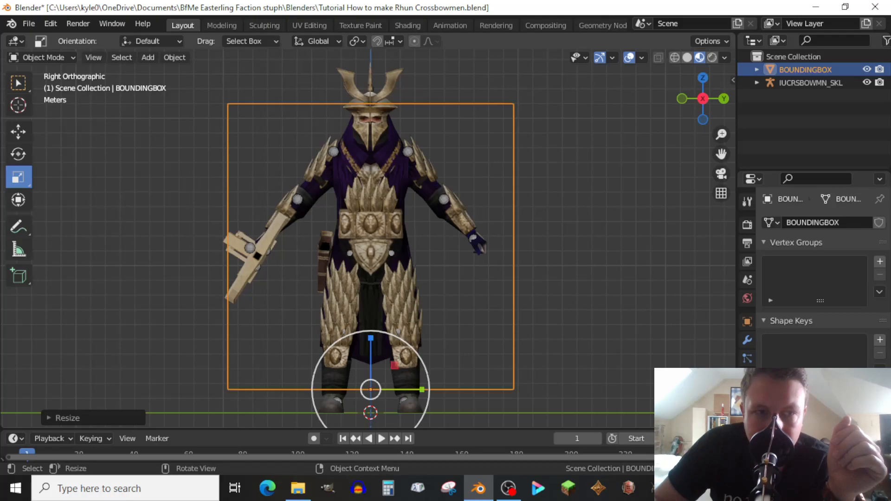
# Set the X scale factor of the BOUNDINGBOX resize to 1.750
pyautogui.click(67, 418)
pyautogui.doubleClick(167, 359)
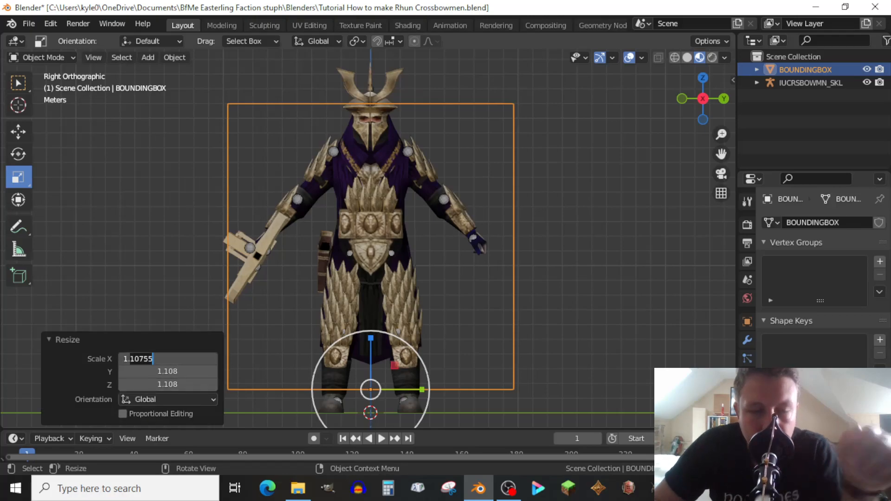
pyautogui.write('75')
pyautogui.press('Return')
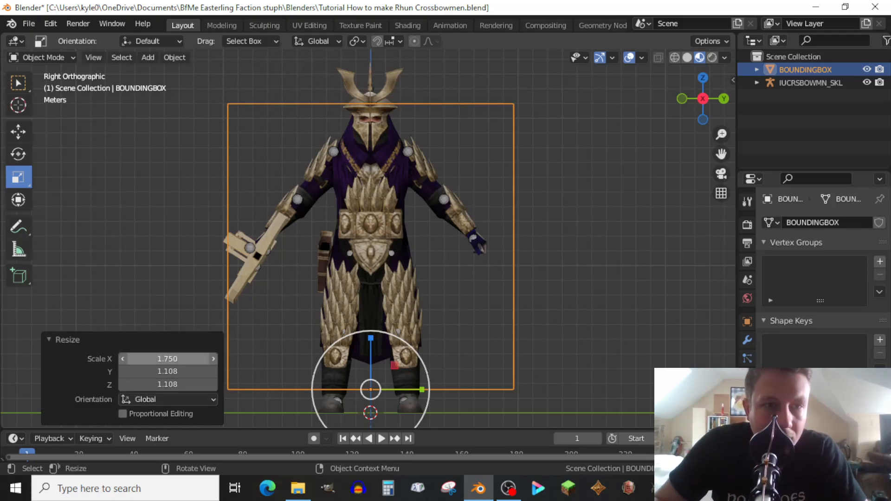
# Undo the whole BOUNDINGBOX resize and return to the selection tool
pyautogui.hotkey('ctrl', 'z')
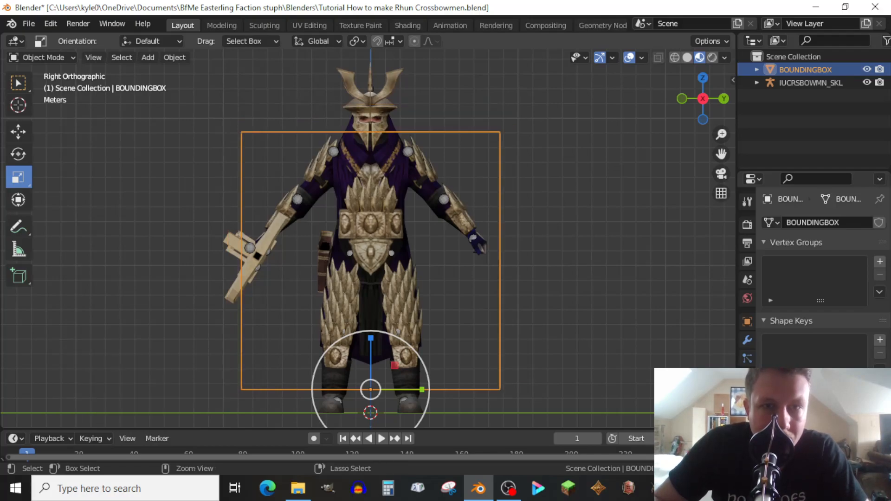
pyautogui.hotkey('ctrl', 'z')
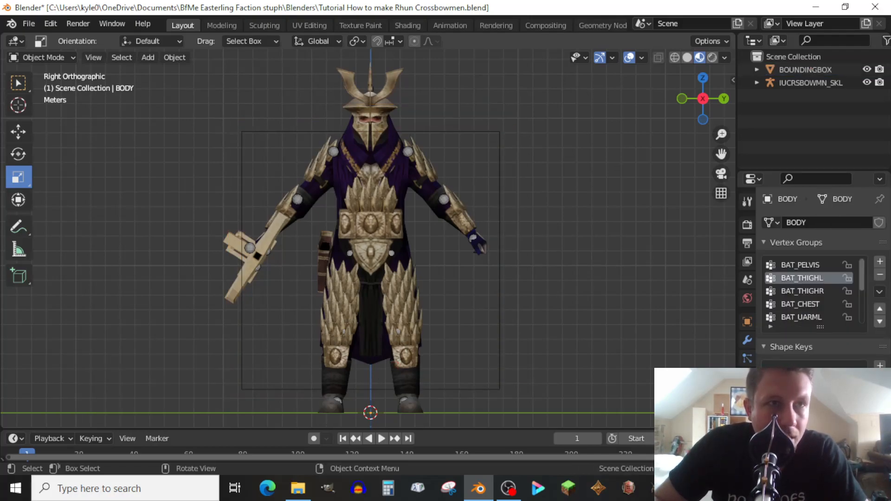
pyautogui.click(18, 83)
# Hide the BOUNDINGBOX object and the IUCRSBOWMN_SKL armature, and save the file
pyautogui.click(867, 69)
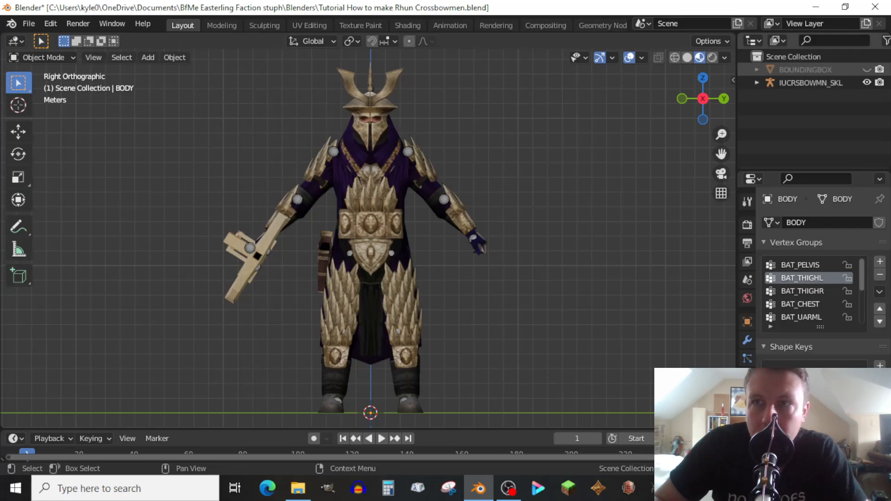
pyautogui.hotkey('ctrl', 's')
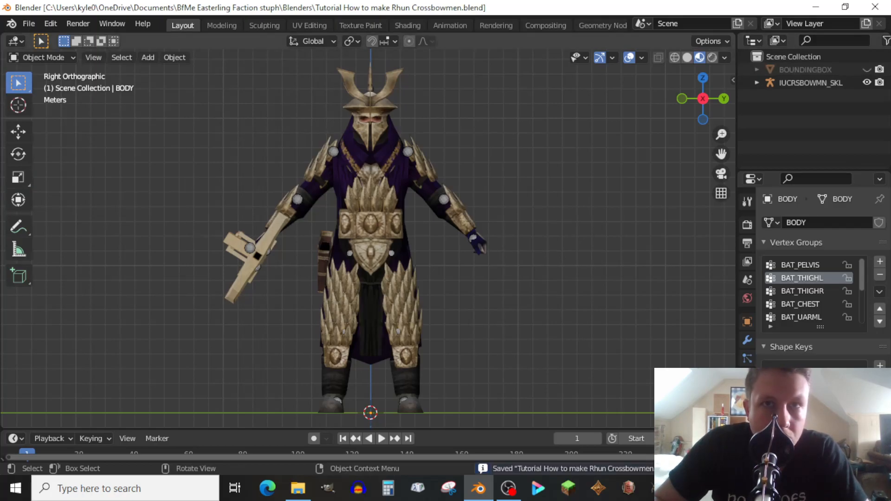
pyautogui.click(867, 83)
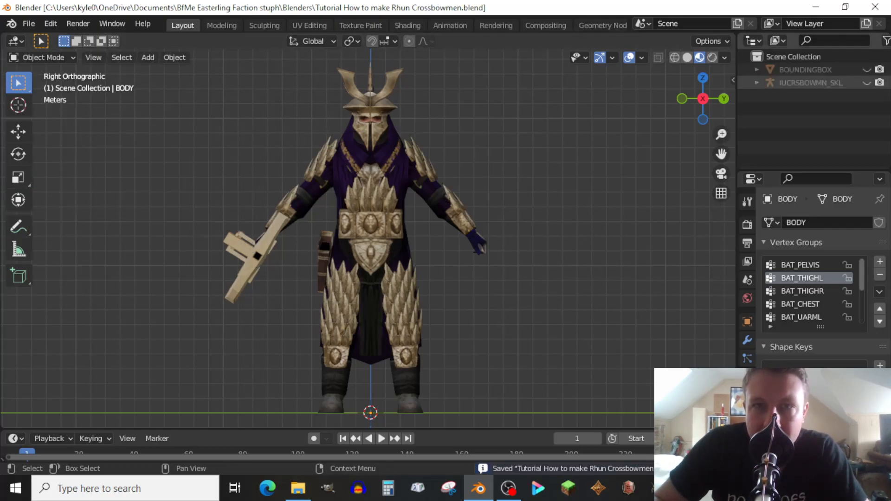
pyautogui.hotkey('ctrl', 's')
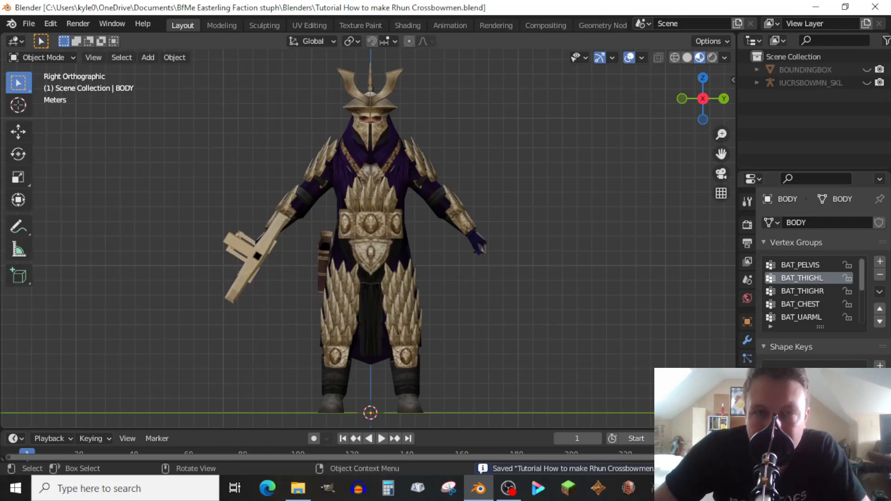
pyautogui.moveTo(703, 98); pyautogui.dragTo(362, 140)
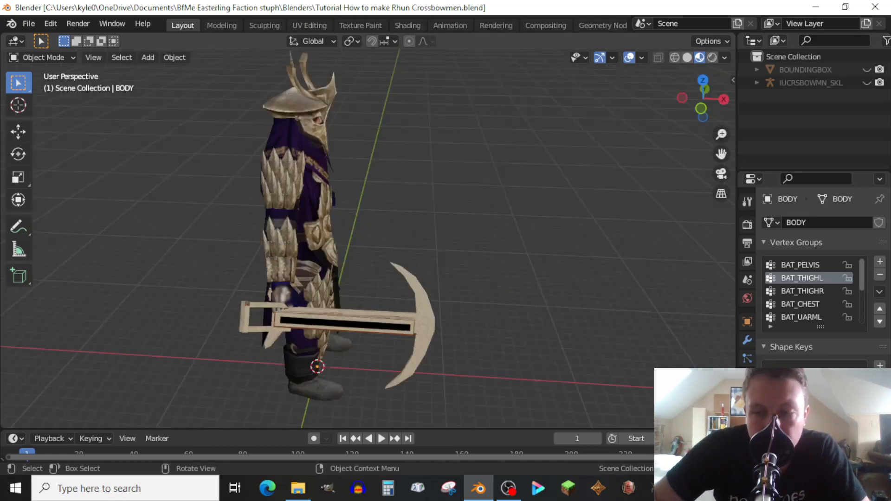
pyautogui.press('KP_3')
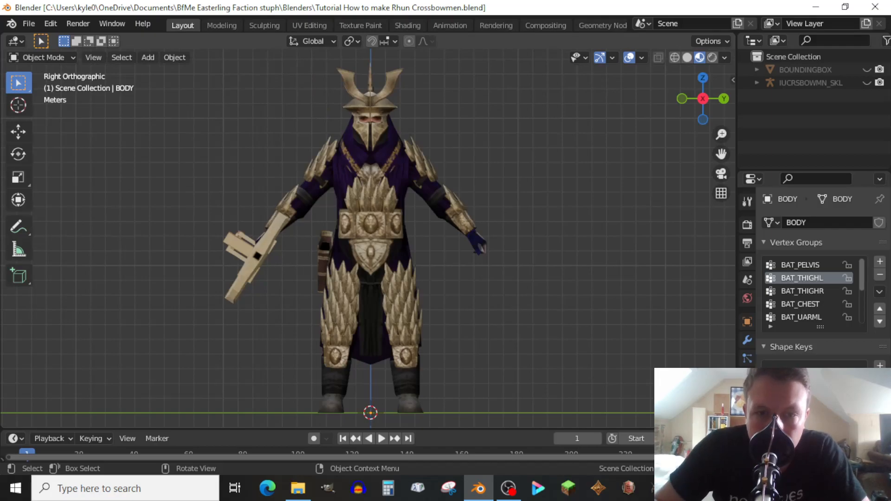
# Switch to File Explorer and open C:\Program Files (x86)\A Shadow in the East\aotr\data\ini\object\evilfaction\units\rhun
pyautogui.click(298, 488)
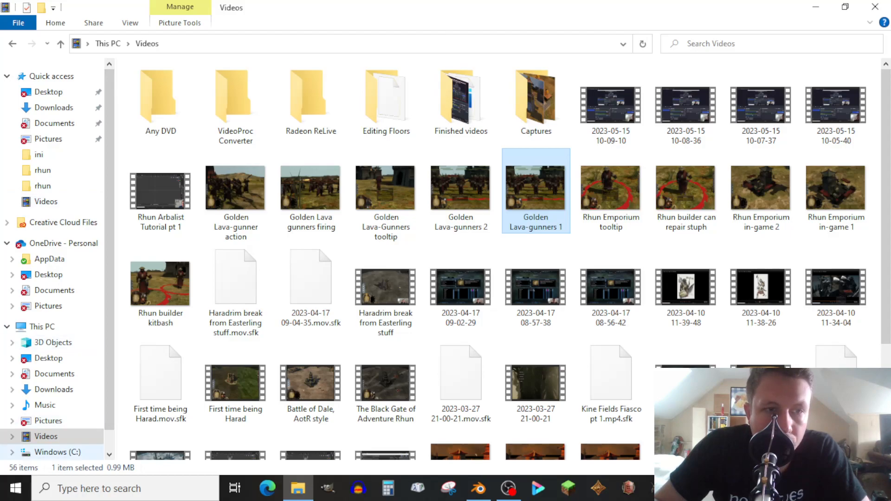
pyautogui.click(51, 452)
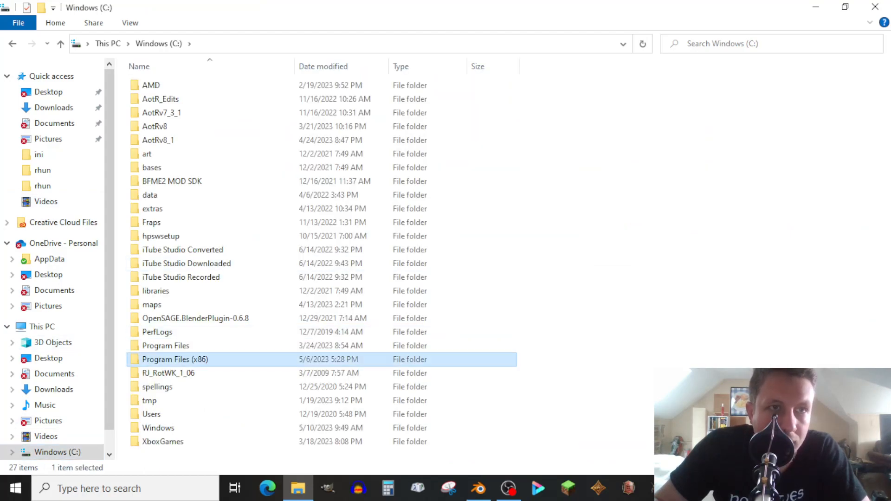
pyautogui.doubleClick(175, 360)
pyautogui.doubleClick(167, 85)
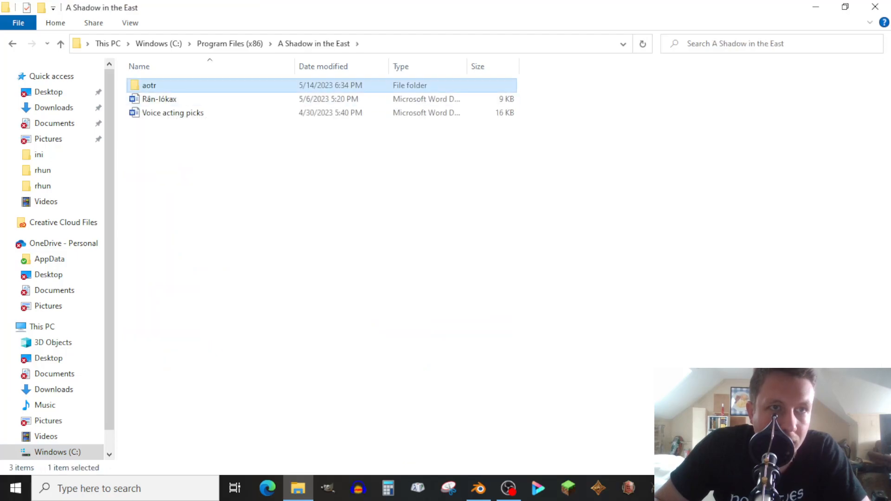
pyautogui.doubleClick(149, 85)
pyautogui.doubleClick(149, 113)
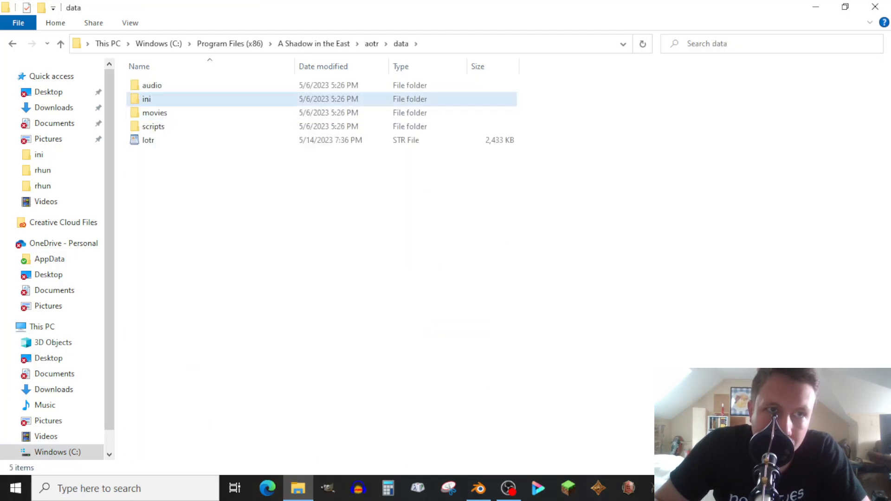
pyautogui.doubleClick(149, 98)
pyautogui.doubleClick(149, 154)
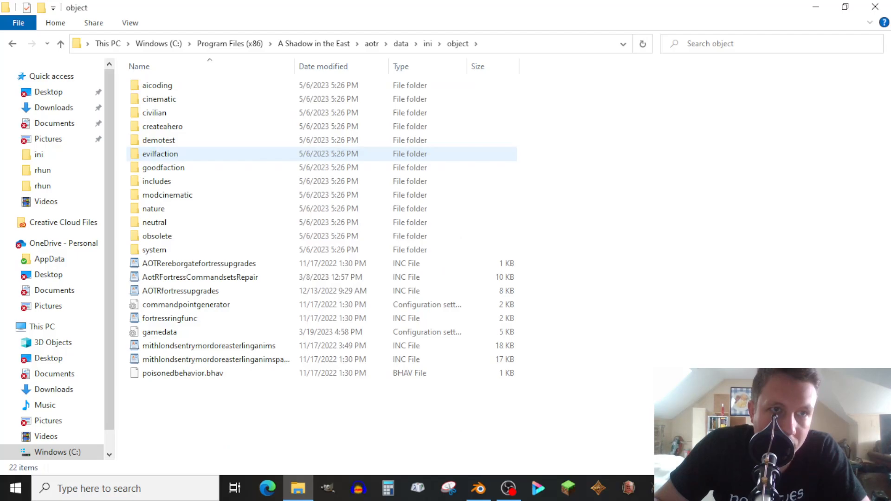
pyautogui.doubleClick(153, 154)
pyautogui.doubleClick(149, 126)
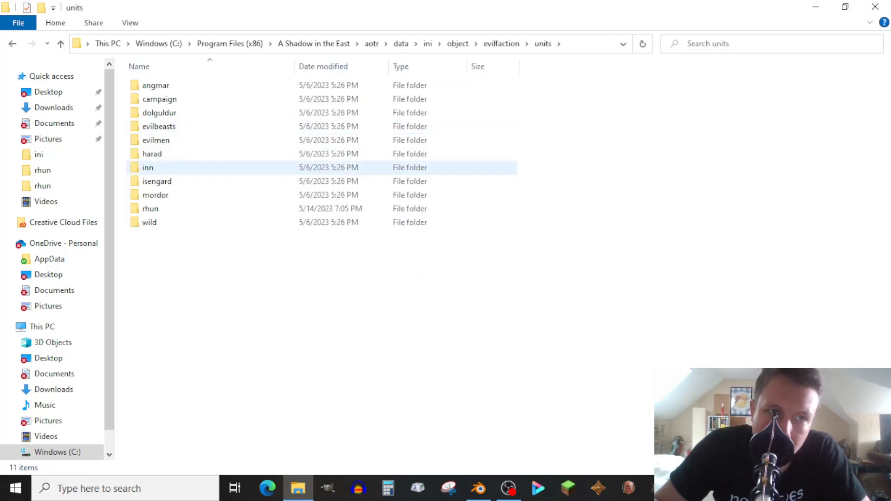
pyautogui.doubleClick(150, 208)
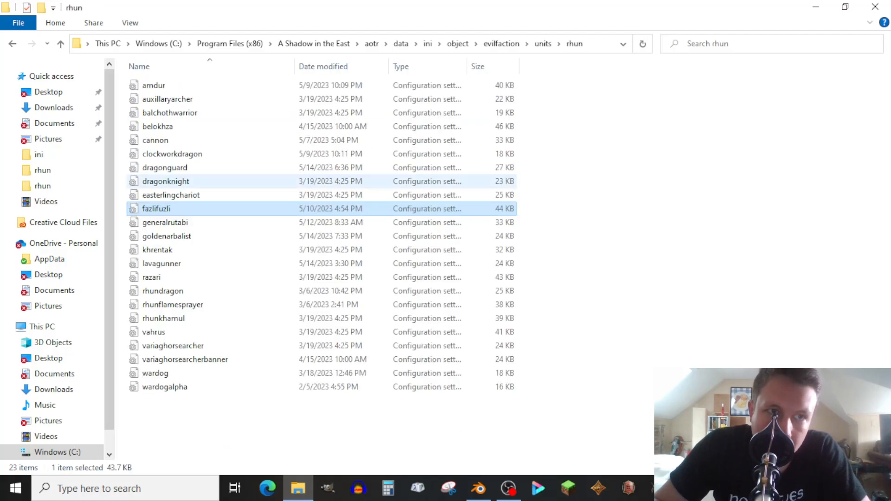
# Open the goldenarbalist configuration file in Notepad and maximize its window
pyautogui.click(557, 237)
pyautogui.doubleClick(167, 237)
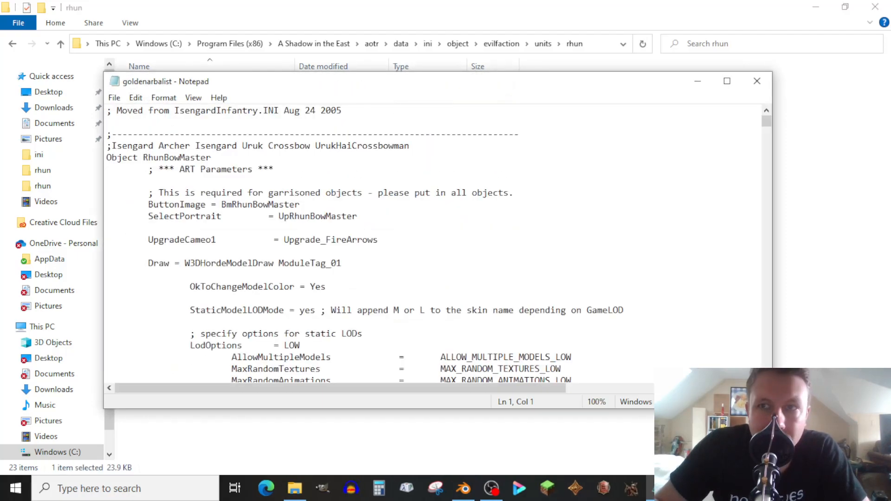
pyautogui.click(727, 81)
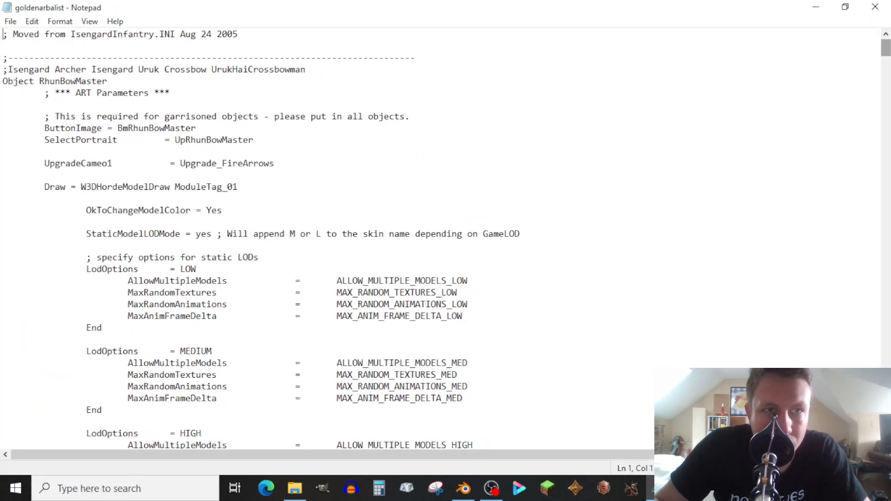
# Copy the model name MuBowMast_Skn from the DefaultModelConditionState block of the goldenarbalist file
pyautogui.scroll(-5, 446, 232)
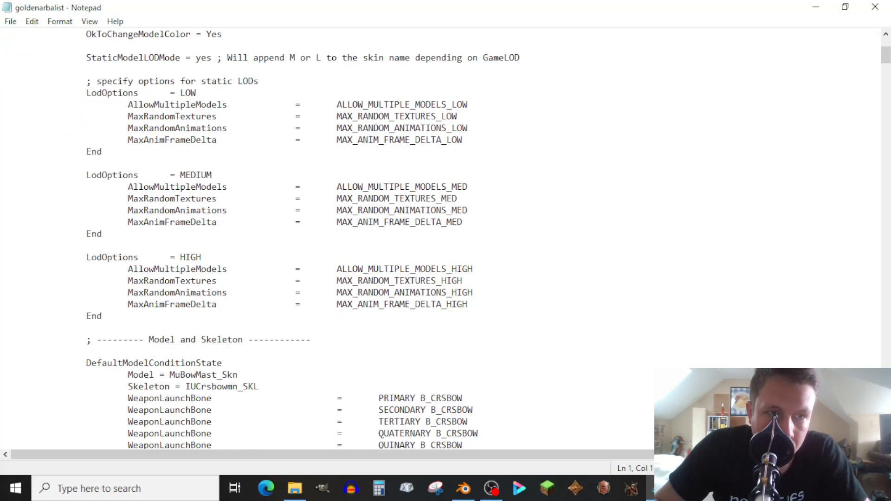
pyautogui.doubleClick(233, 374)
pyautogui.hotkey('ctrl', 'c')
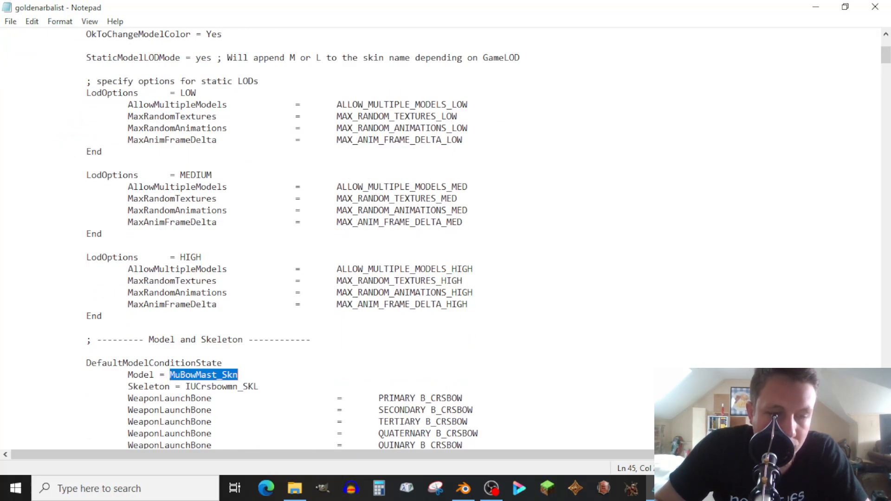
pyautogui.click(238, 375)
# Switch back to Blender and select all visible parts of the crossbowman model
pyautogui.click(463, 488)
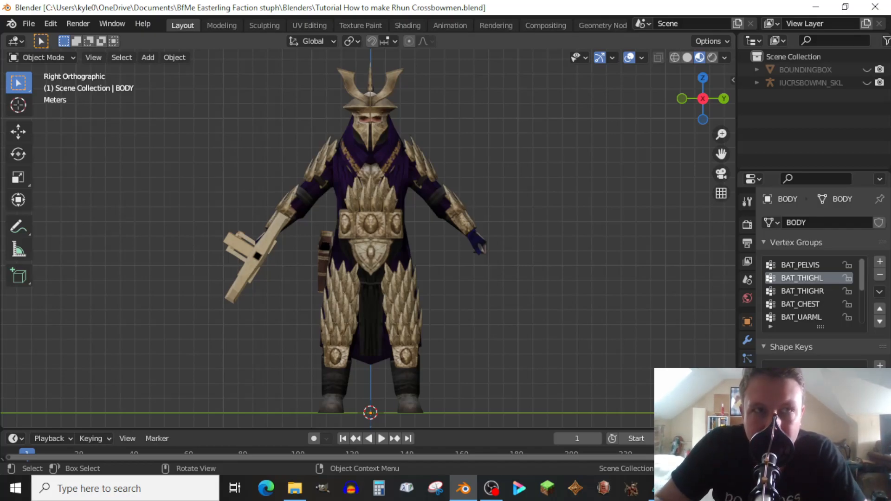
pyautogui.click(29, 24)
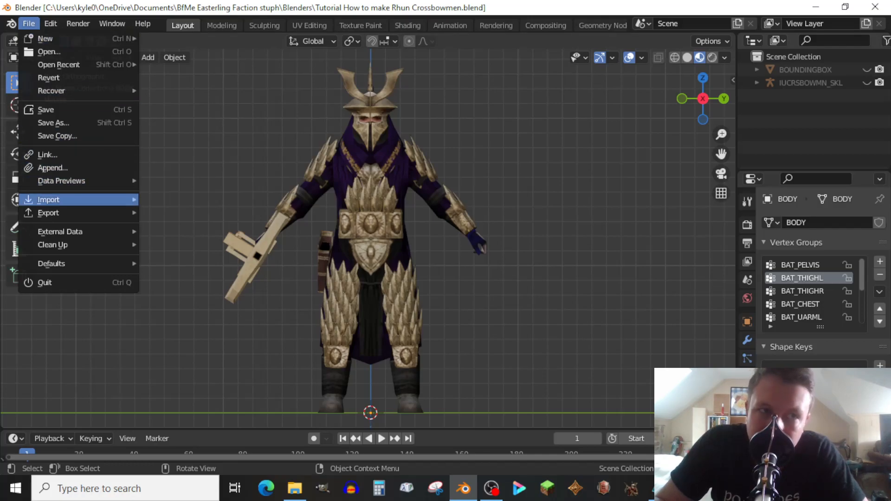
pyautogui.moveTo(70, 200)
pyautogui.press('Escape')
pyautogui.press('a')
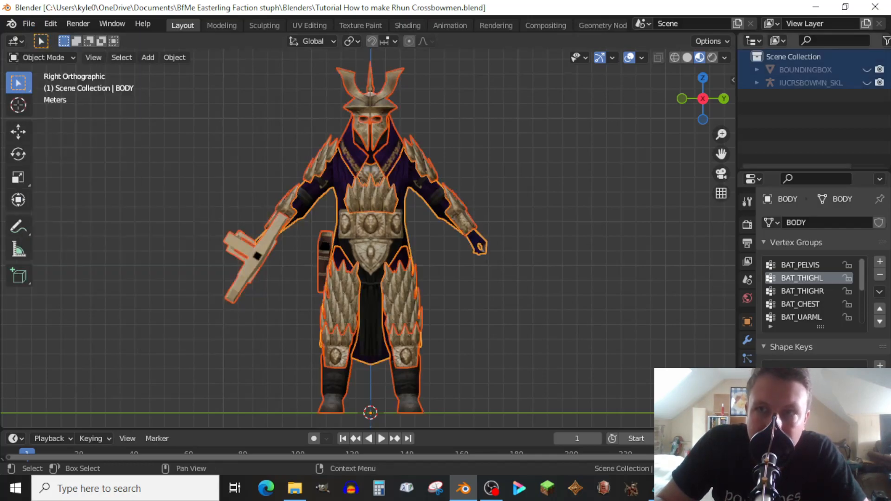
# Set up a Westwood W3D export into the aotr\art\w3d\mu folder with Use existing skeleton enabled
pyautogui.click(29, 23)
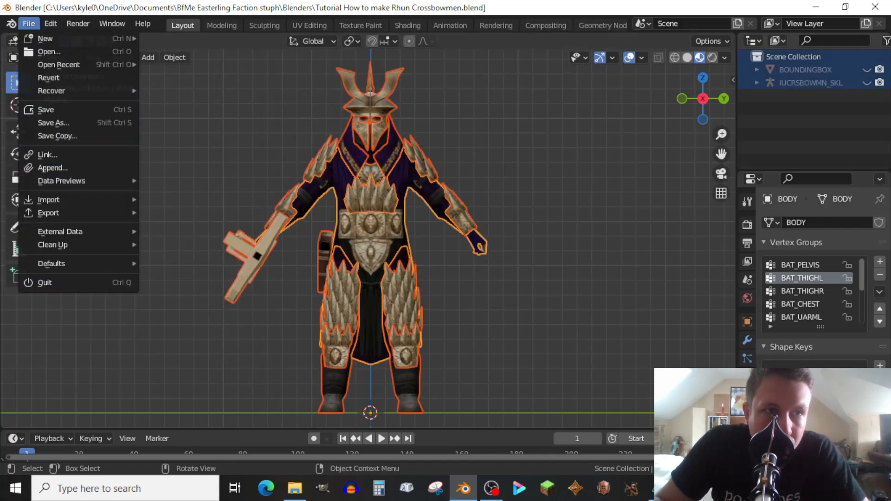
pyautogui.moveTo(70, 212)
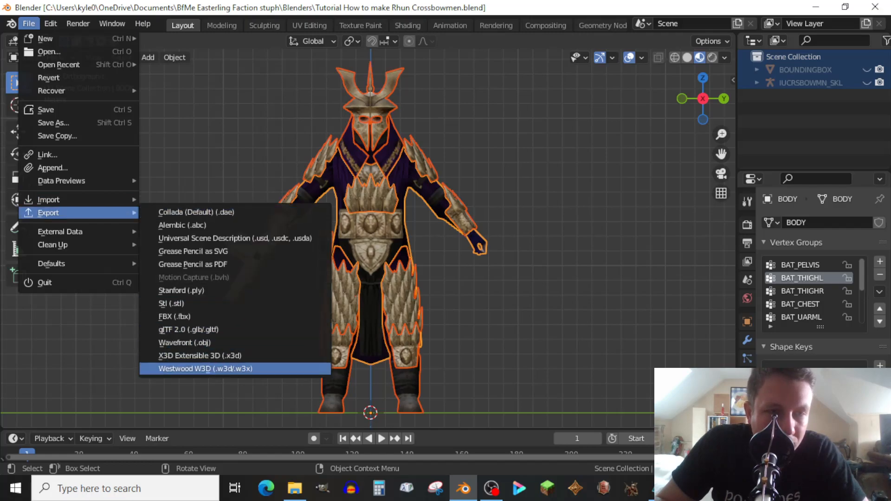
pyautogui.click(205, 368)
pyautogui.click(170, 329)
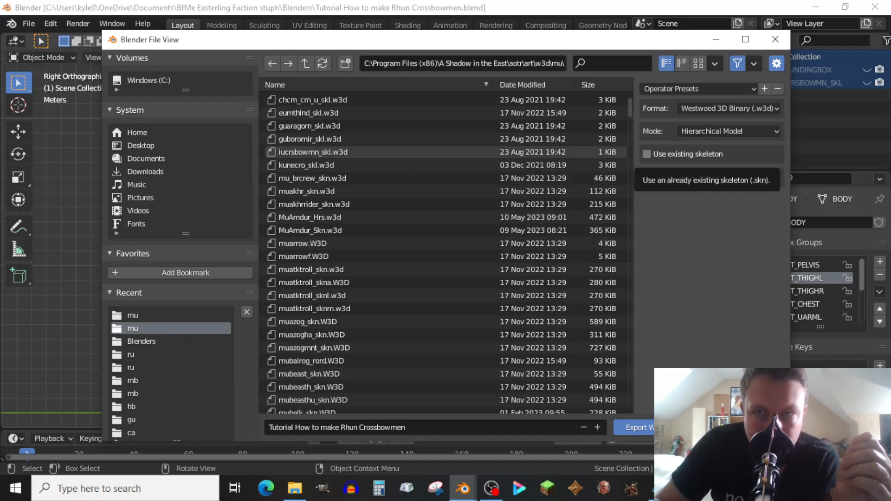
pyautogui.click(647, 154)
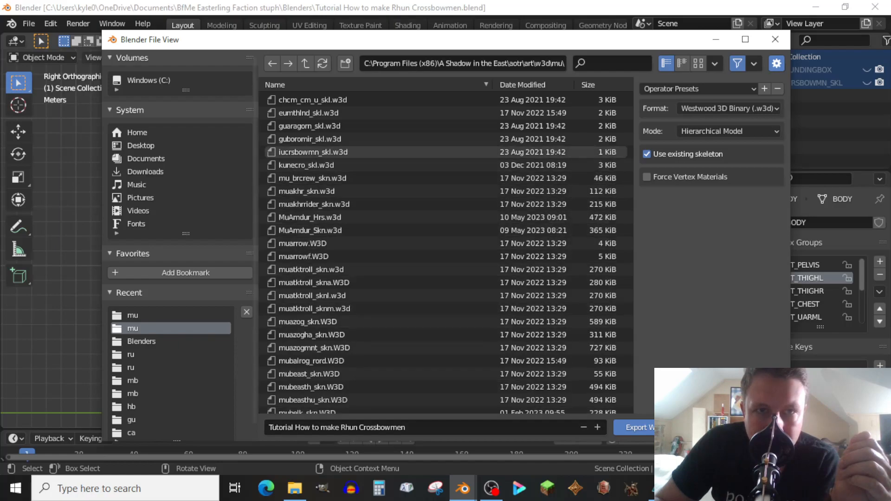
# Name the export file MuBowMast_Skn with the copied model name and run the W3D export
pyautogui.click(337, 427)
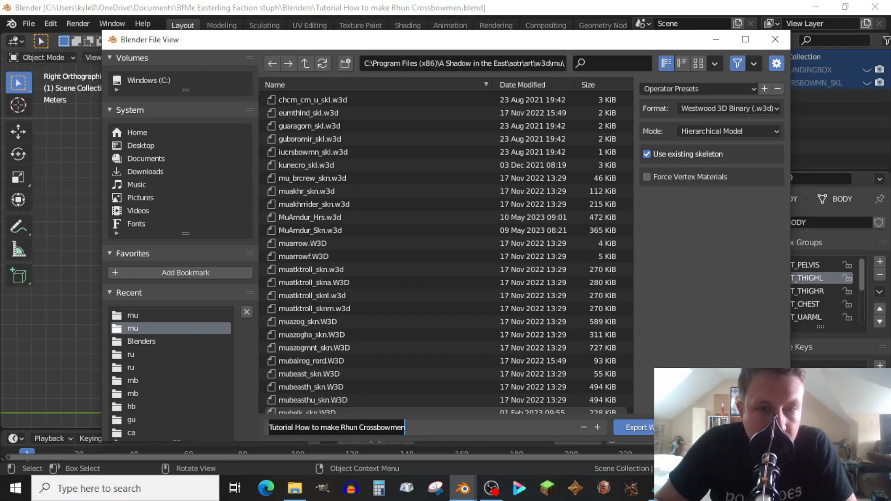
pyautogui.hotkey('ctrl', 'v')
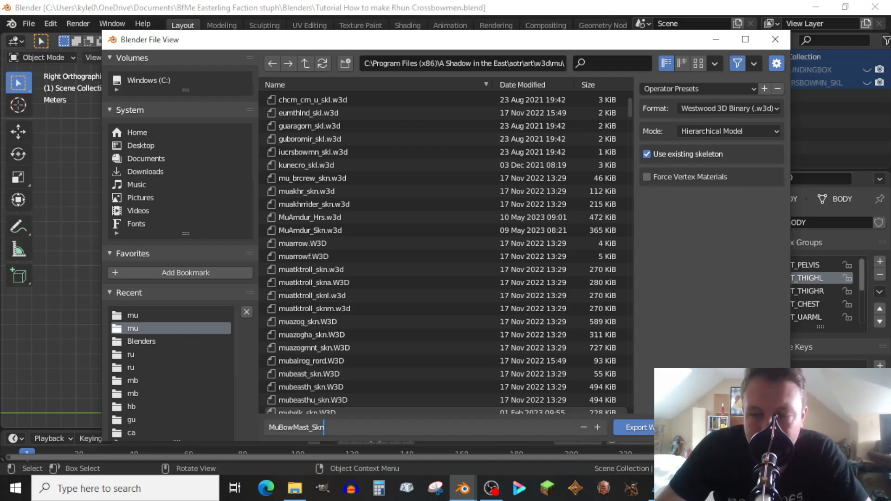
pyautogui.press('Return')
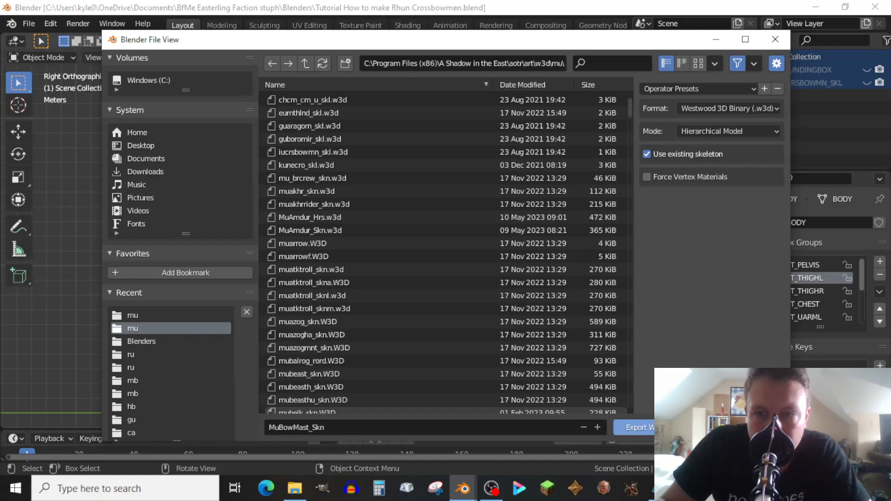
pyautogui.click(634, 427)
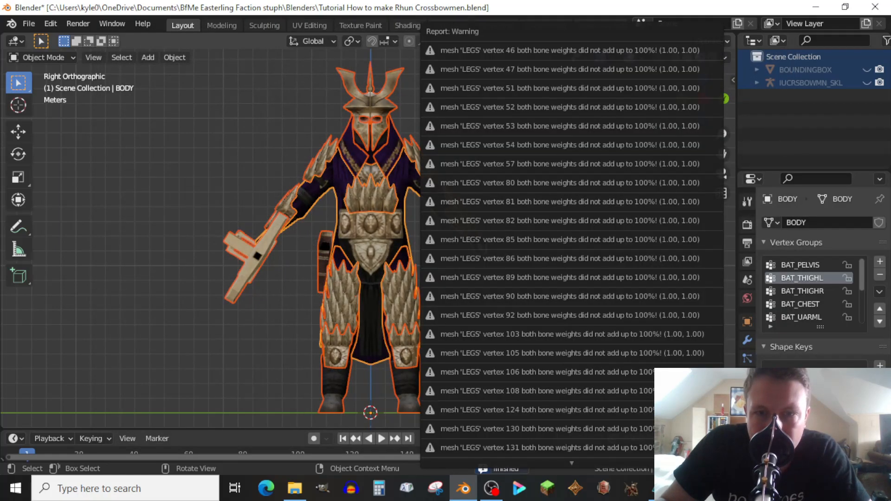
# Dismiss the export report, deselect everything and save the Blender file
pyautogui.hotkey('alt', 'a')
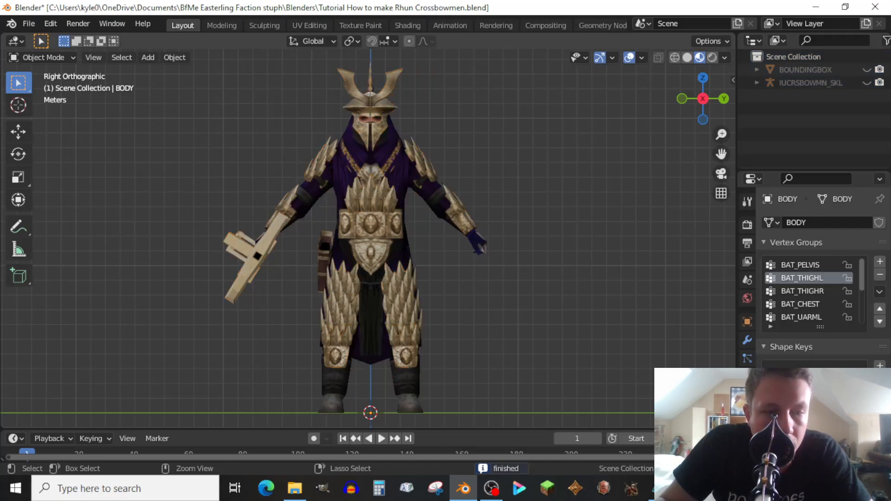
pyautogui.hotkey('ctrl', 's')
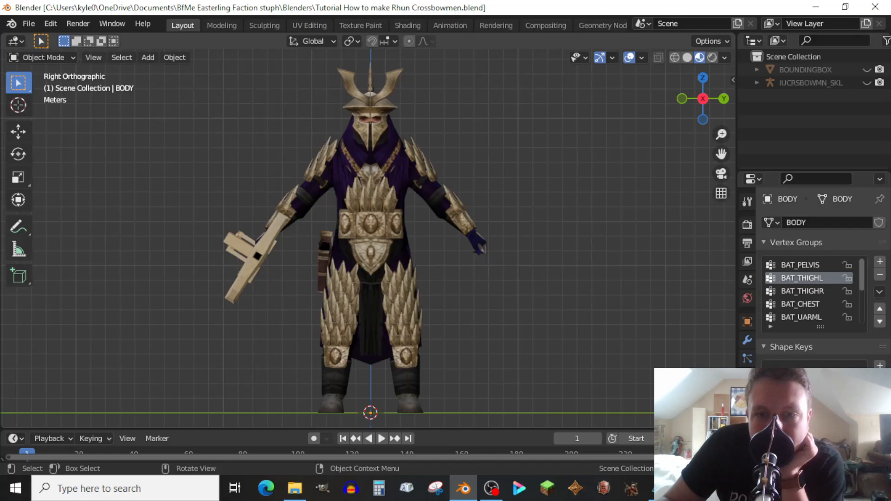
pyautogui.click(492, 489)
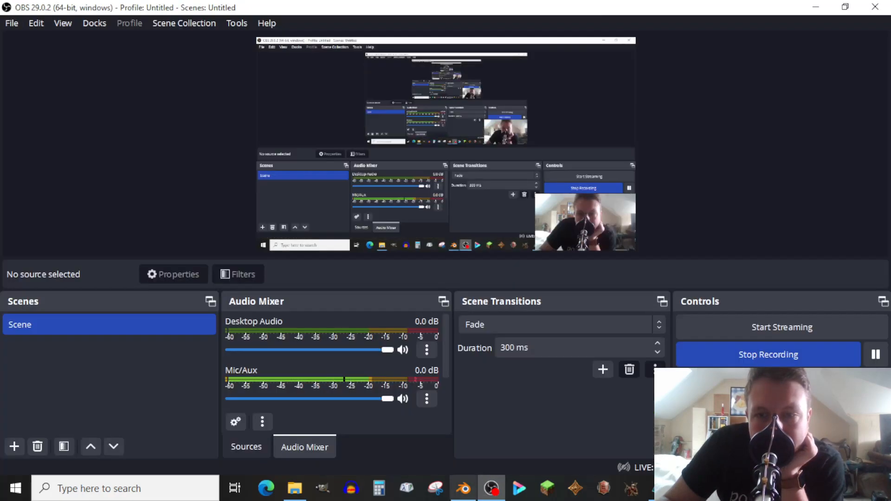
pyautogui.click(463, 489)
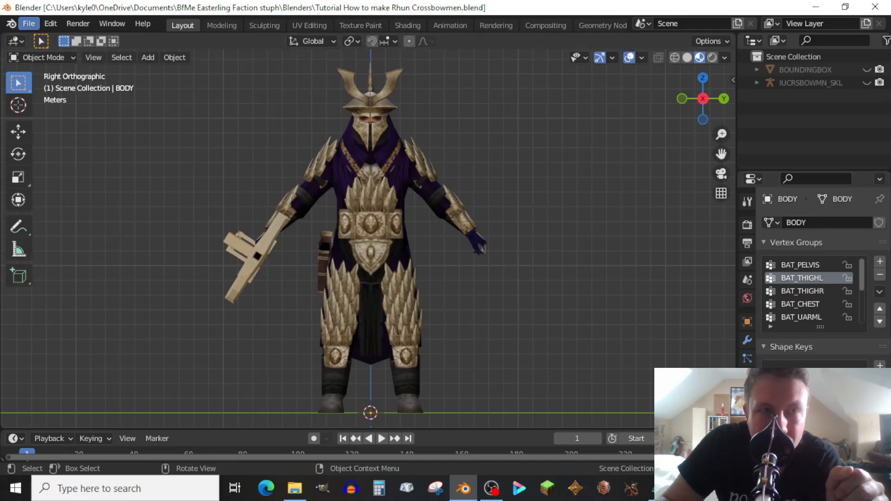
pyautogui.click(29, 23)
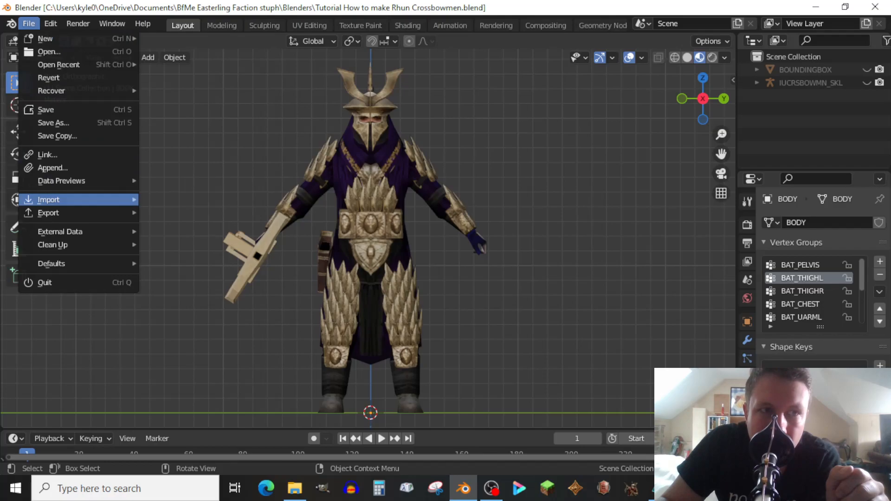
pyautogui.moveTo(70, 199)
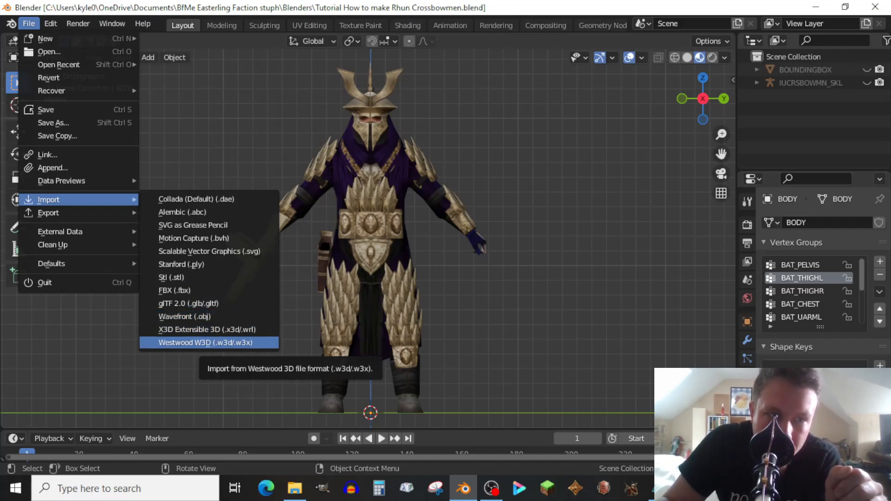
pyautogui.click(219, 343)
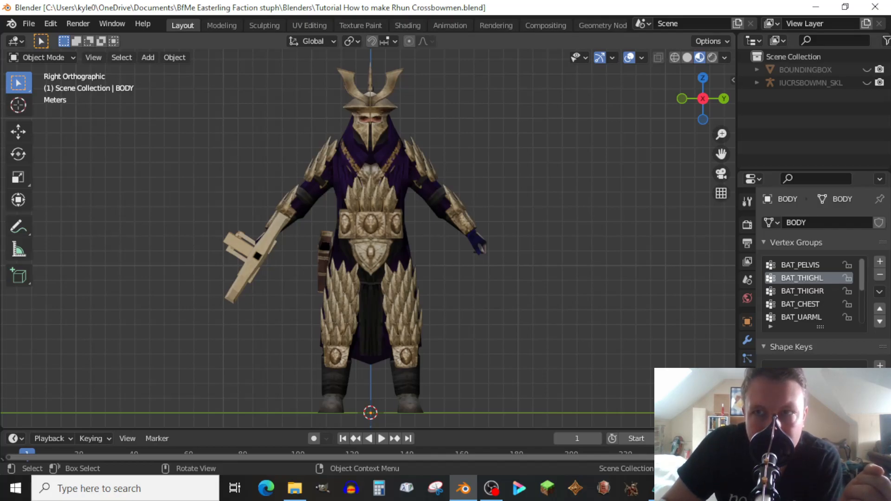
pyautogui.click(491, 488)
pyautogui.click(464, 487)
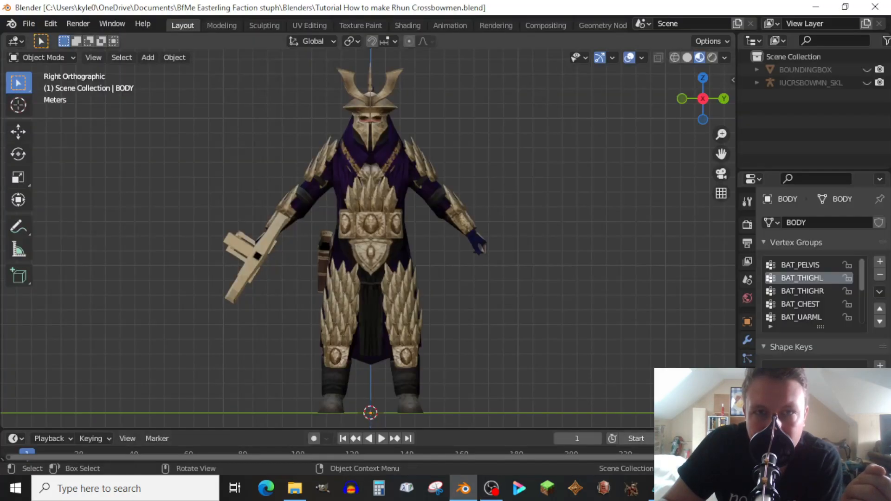